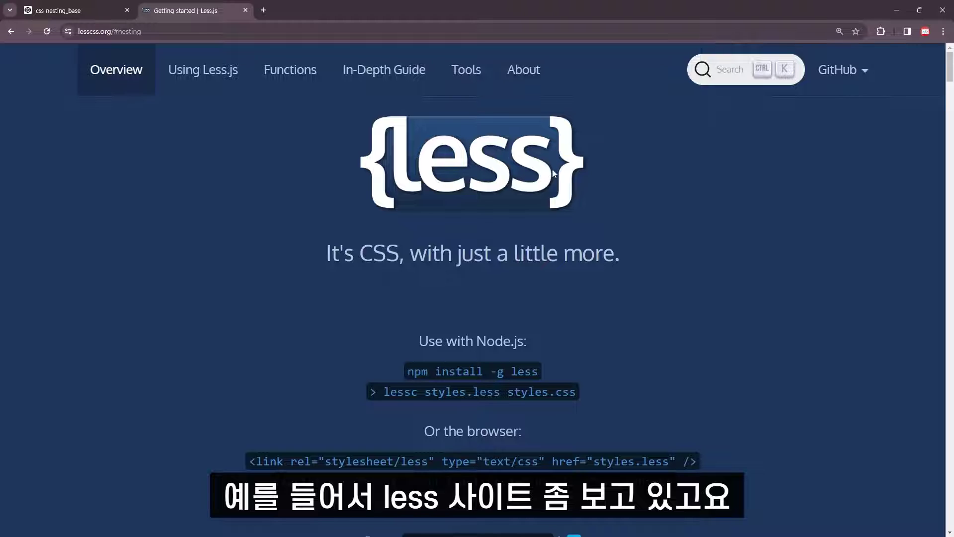
# Highlight the styles.less file reference on the Less.js page
pyautogui.scroll(-4, 671, 222)
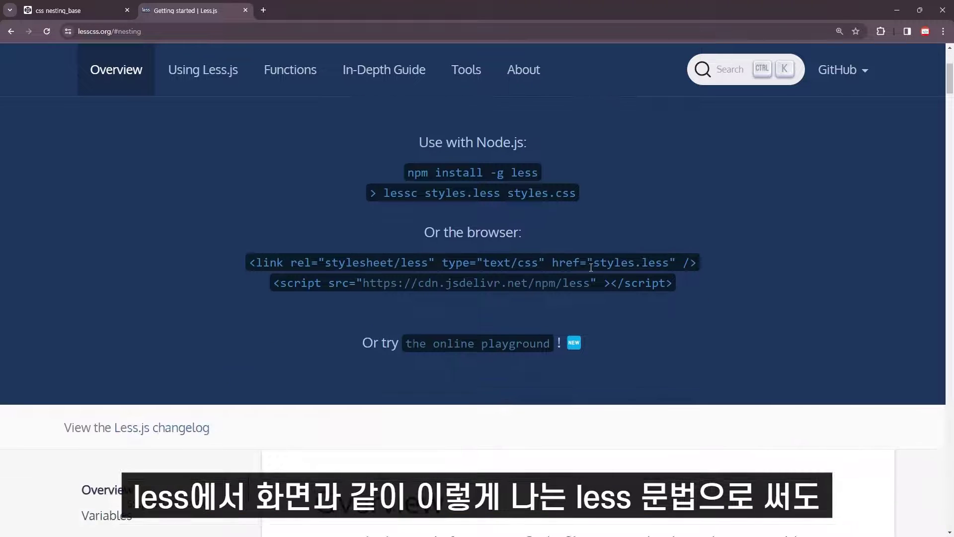
pyautogui.moveTo(588, 263); pyautogui.dragTo(669, 264)
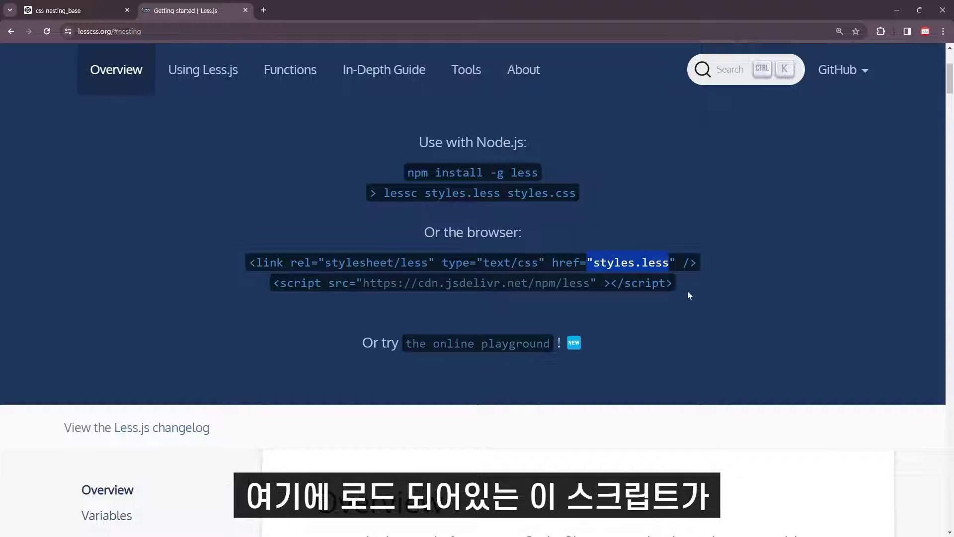
pyautogui.moveTo(689, 294)
pyautogui.mouseDown()
pyautogui.moveTo(542, 283)
pyautogui.moveTo(595, 261)
pyautogui.mouseUp()
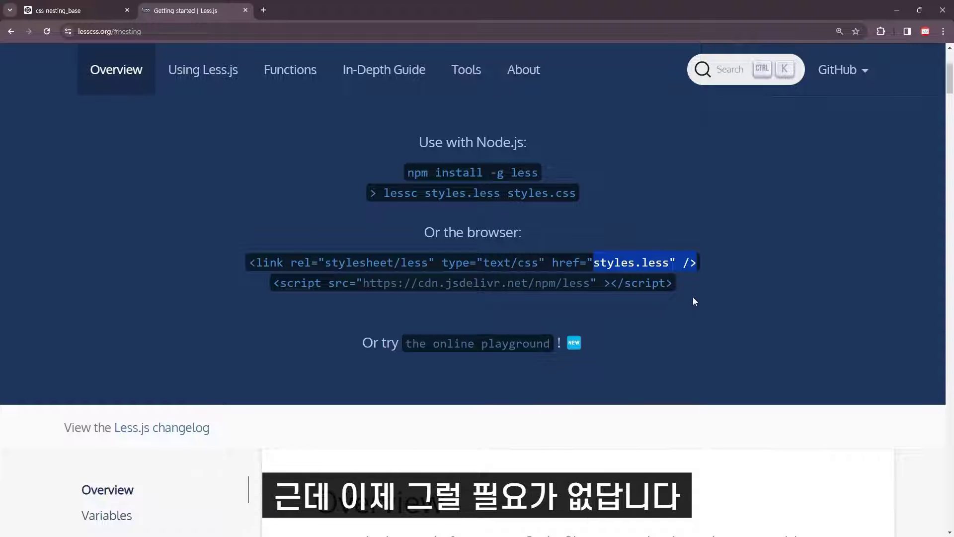
pyautogui.click(701, 300)
pyautogui.scroll(-4, 701, 294)
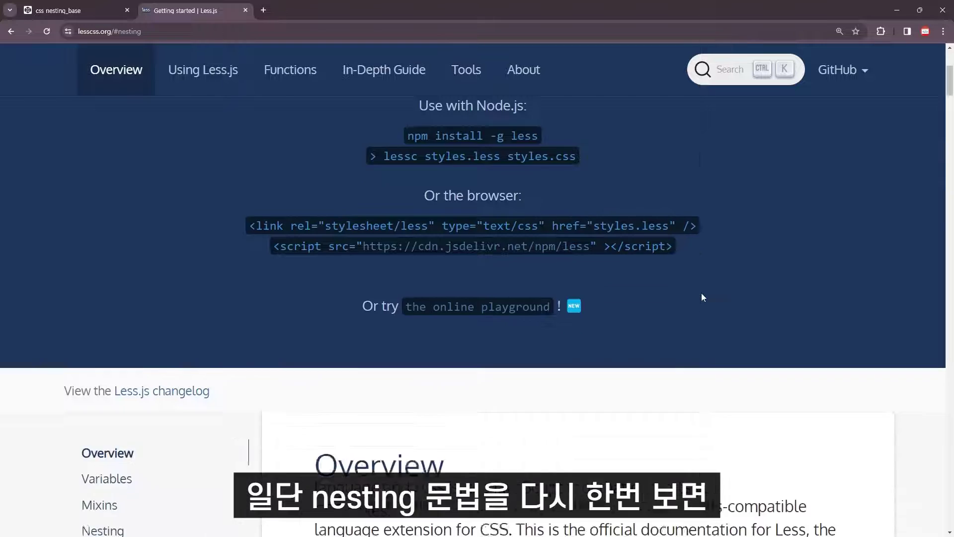
# Open the Nesting section and box the plain CSS #header, #header .navigation and #header .logo rules
pyautogui.click(104, 370)
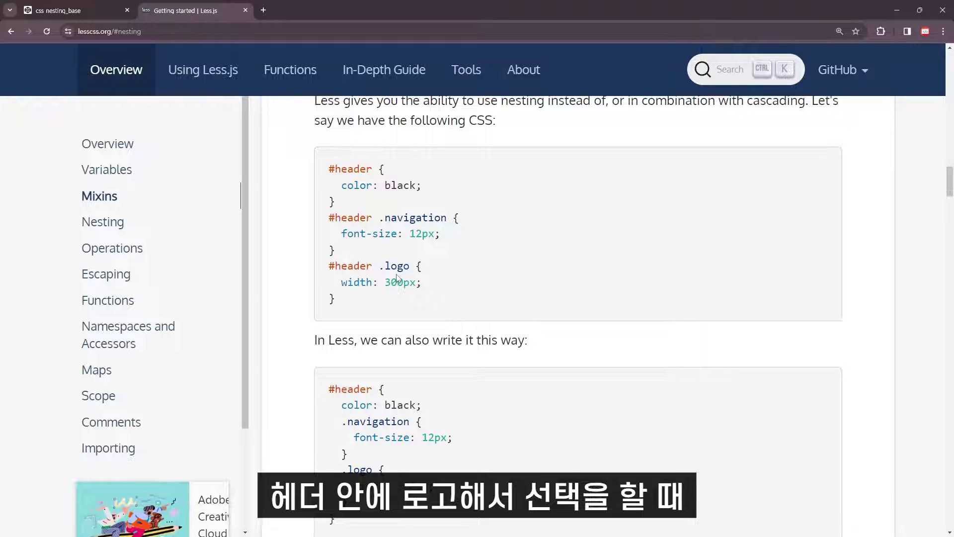
pyautogui.moveTo(304, 148); pyautogui.dragTo(428, 204)
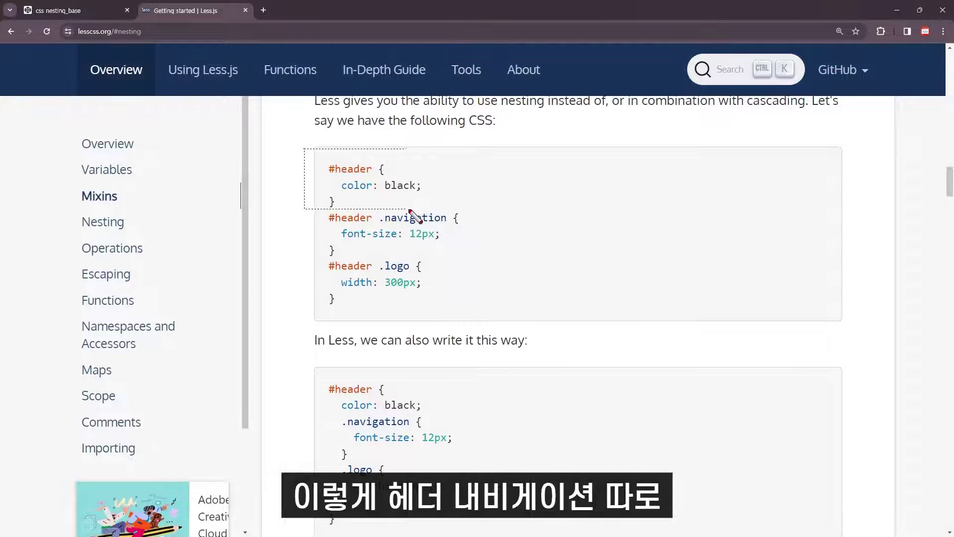
pyautogui.moveTo(321, 208); pyautogui.dragTo(473, 257)
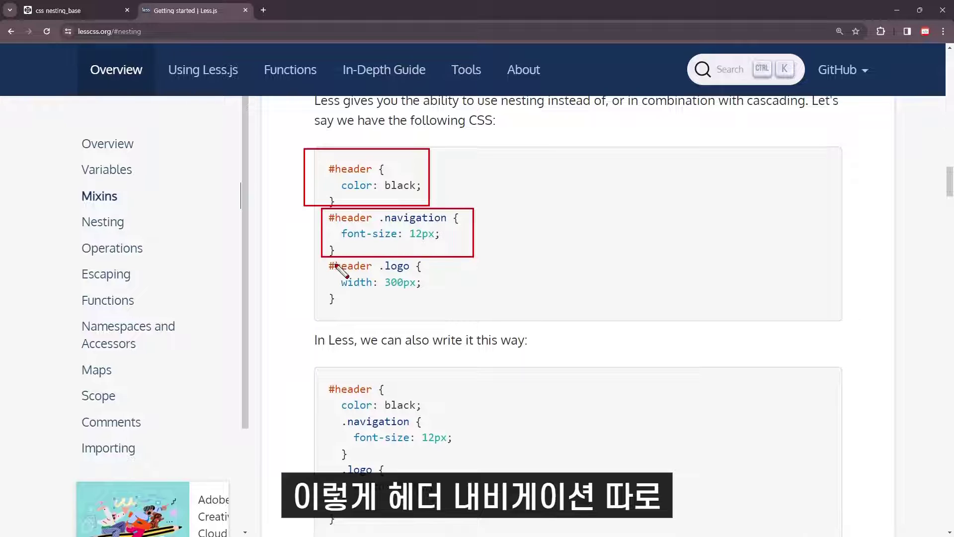
pyautogui.moveTo(318, 259)
pyautogui.mouseDown()
pyautogui.moveTo(405, 320)
pyautogui.moveTo(442, 317)
pyautogui.mouseUp()
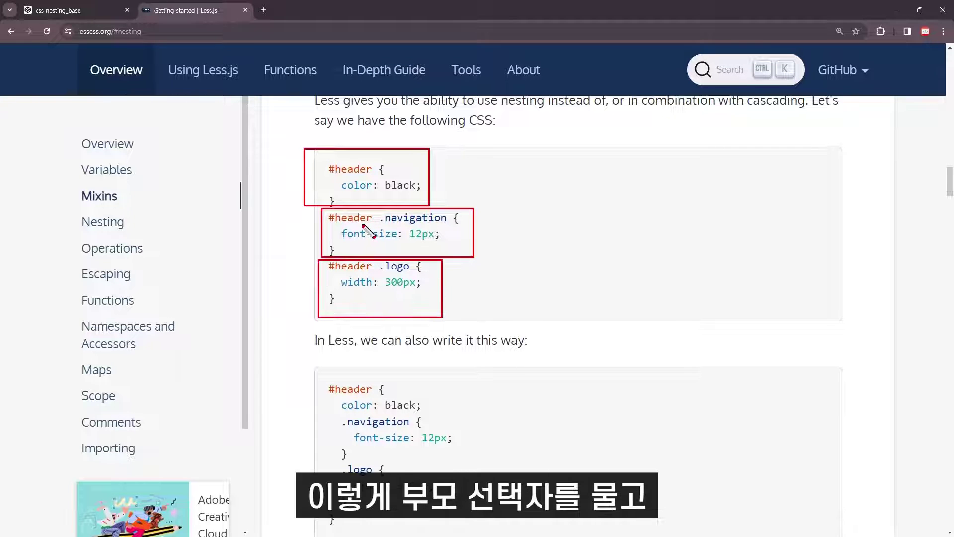
pyautogui.moveTo(371, 212); pyautogui.dragTo(379, 225)
pyautogui.moveTo(372, 262); pyautogui.dragTo(379, 275)
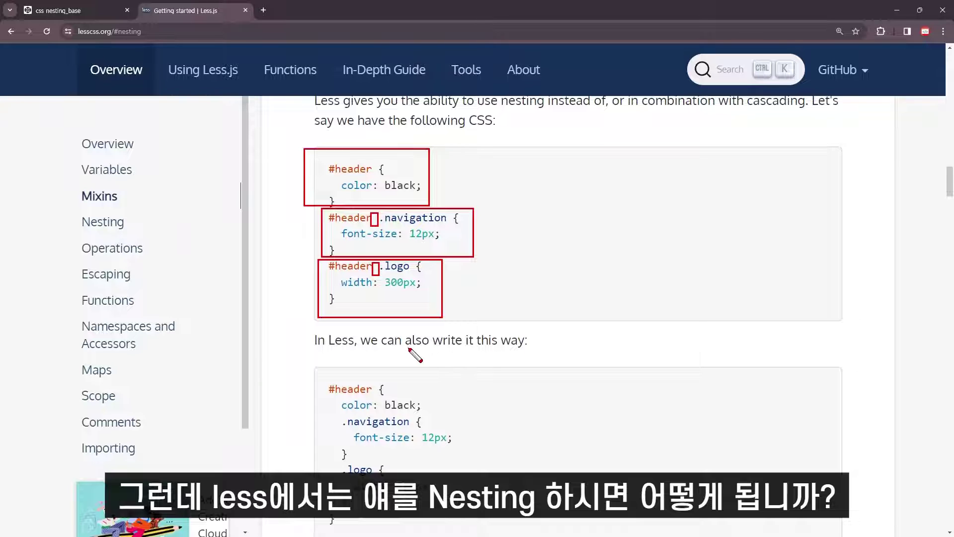
pyautogui.press('Escape')
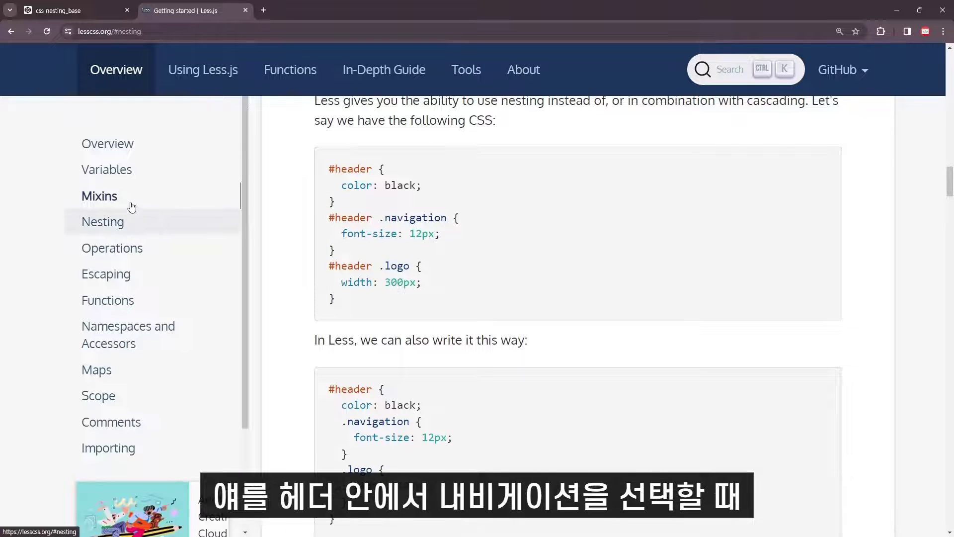
# Mark up the nested Less #header block, its braces, and its nested .navigation and .logo blocks
pyautogui.scroll(-3, 329, 239)
pyautogui.moveTo(329, 239); pyautogui.dragTo(400, 246)
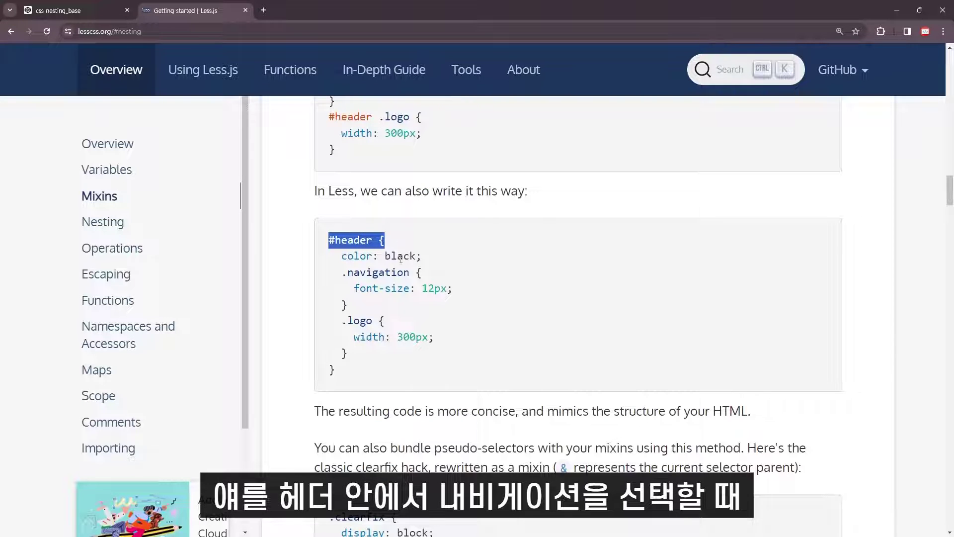
pyautogui.scroll(2, 401, 259)
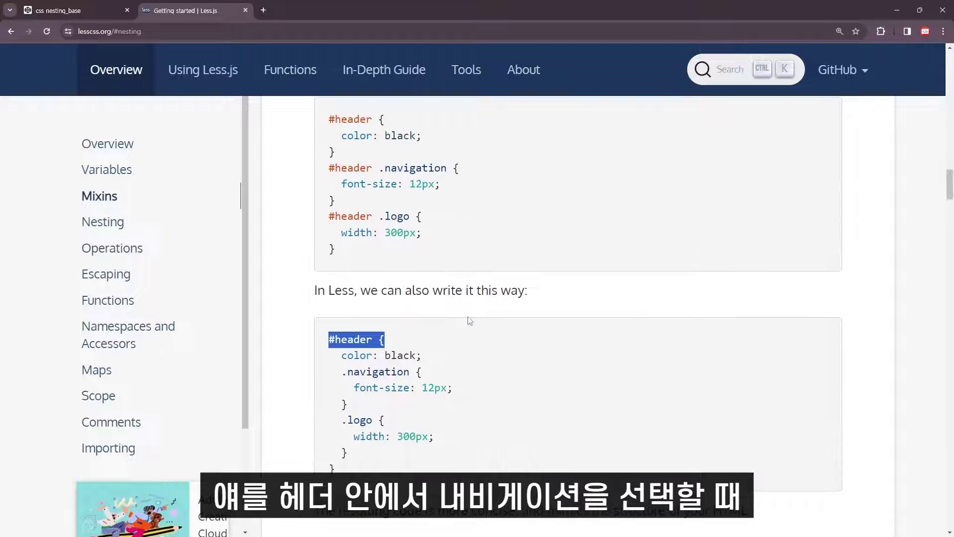
pyautogui.click(416, 338)
pyautogui.moveTo(375, 326); pyautogui.dragTo(391, 346)
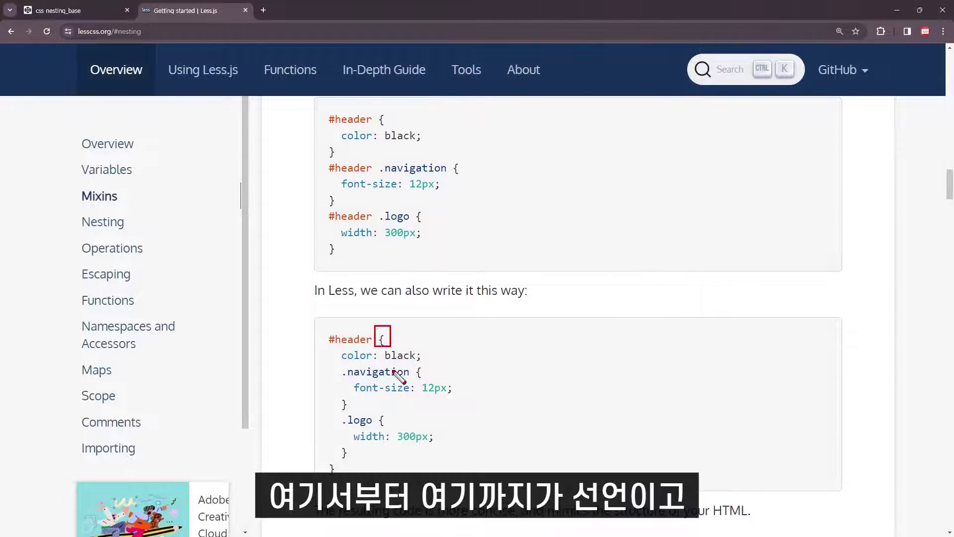
pyautogui.moveTo(314, 456); pyautogui.dragTo(338, 478)
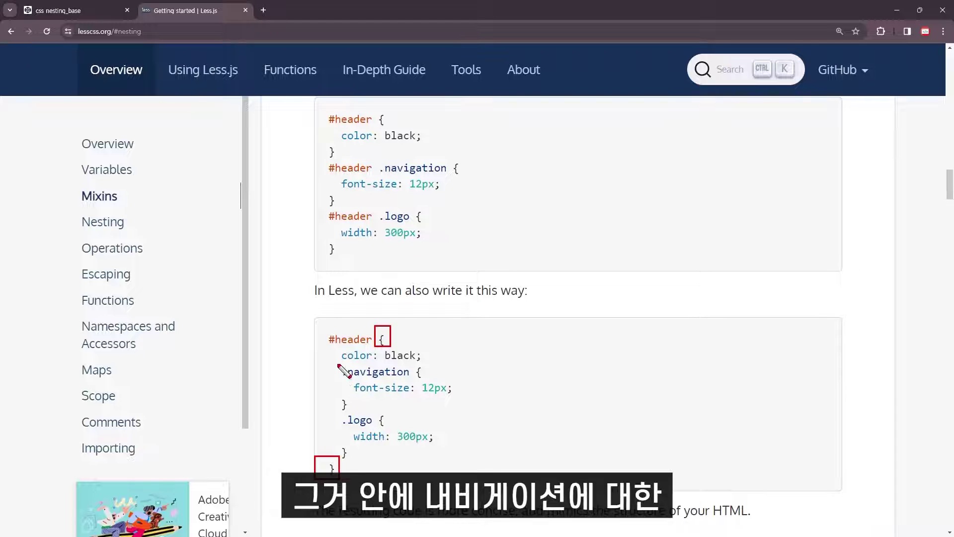
pyautogui.moveTo(338, 364); pyautogui.dragTo(463, 409)
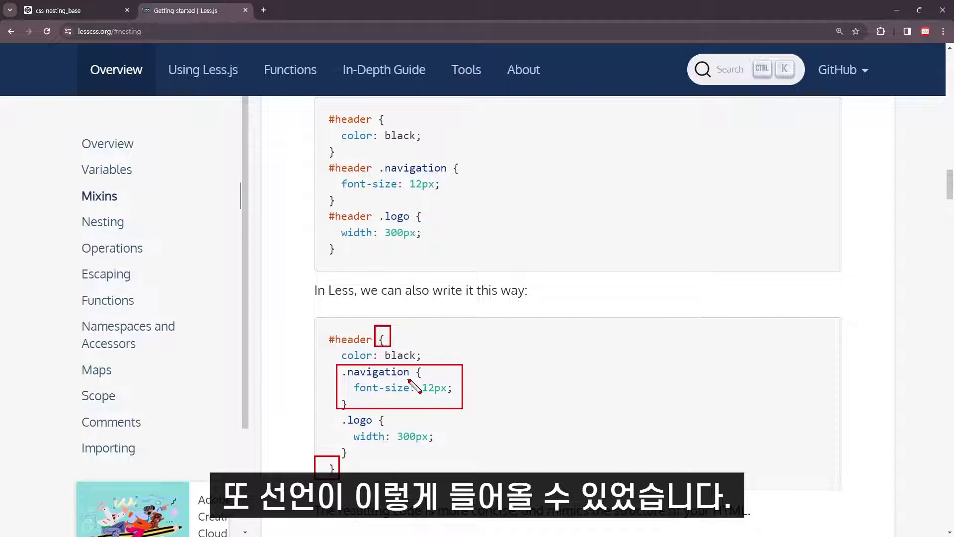
pyautogui.moveTo(300, 309); pyautogui.dragTo(512, 474)
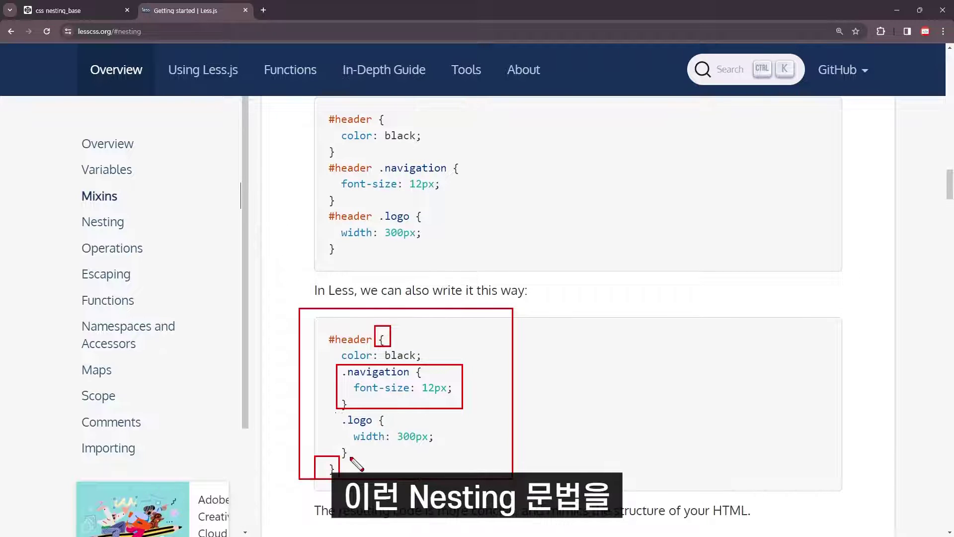
pyautogui.moveTo(337, 413); pyautogui.dragTo(453, 458)
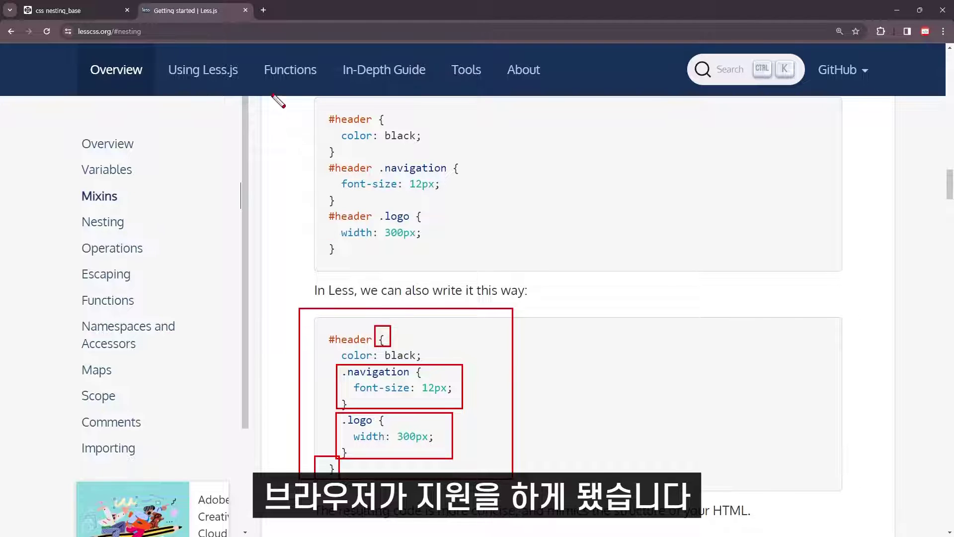
# Search Can I use for 'css nesting' and highlight the Baseline 2023 badge
pyautogui.click(263, 10)
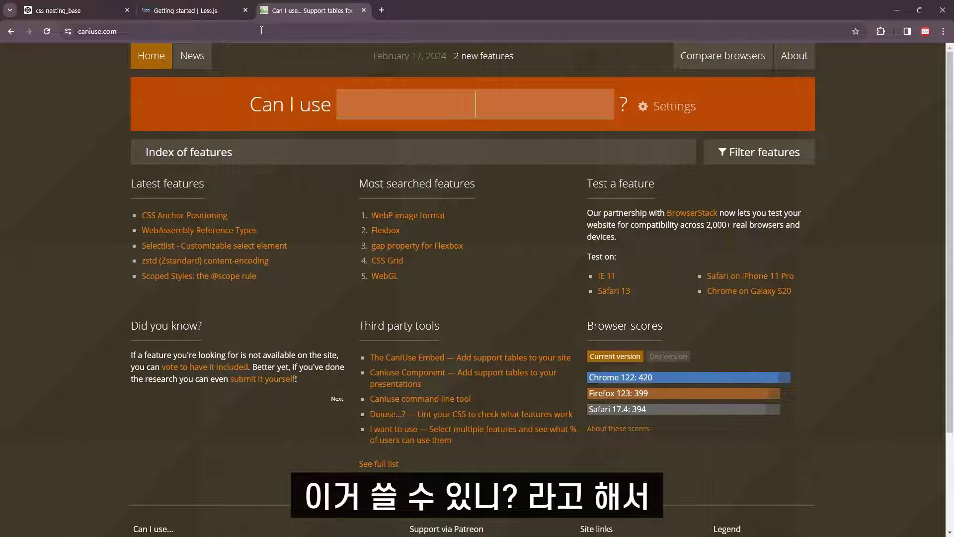
pyautogui.write('css nest')
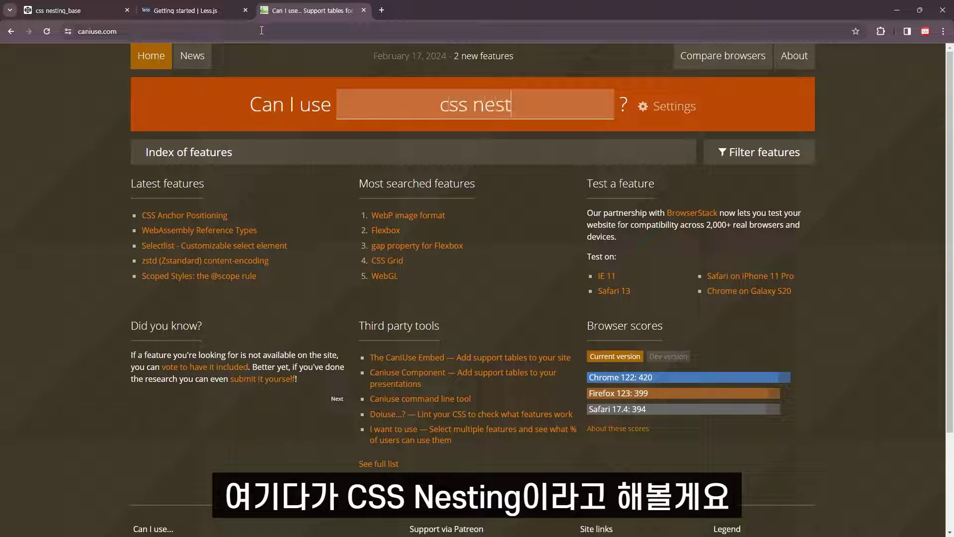
pyautogui.write('ing')
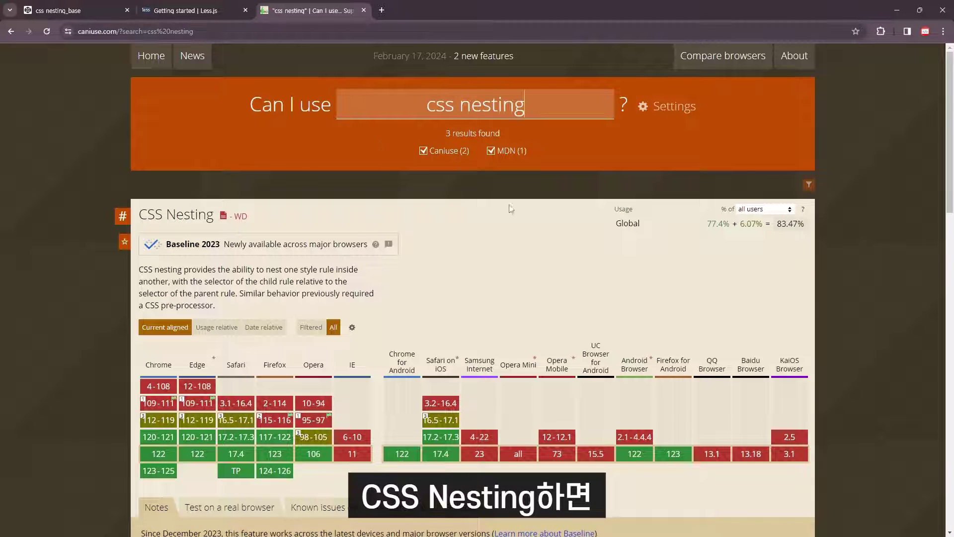
pyautogui.moveTo(203, 244); pyautogui.dragTo(291, 246)
pyautogui.click(301, 248)
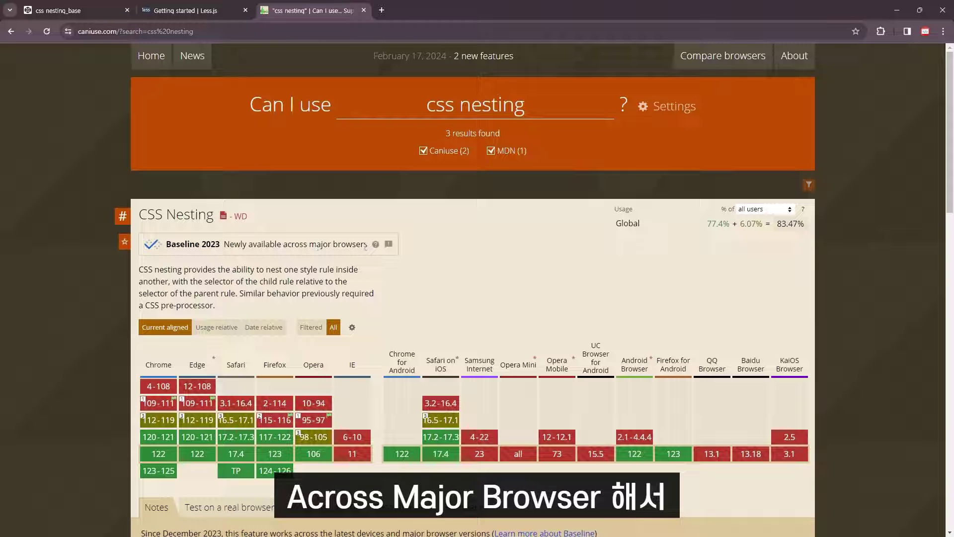
pyautogui.moveTo(333, 245); pyautogui.dragTo(367, 244)
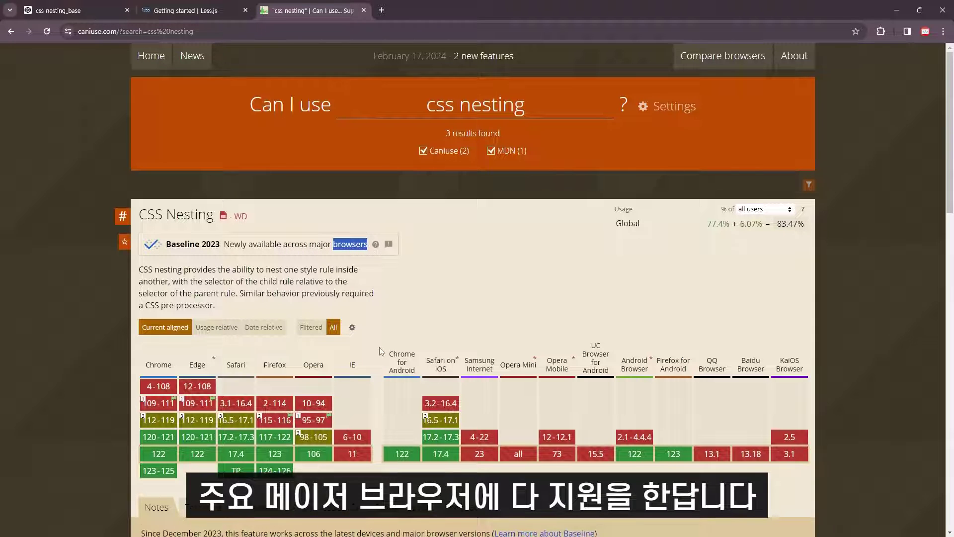
# Mark the Opera Mini, UC Browser and current Chrome support cells in the CSS Nesting grid
pyautogui.scroll(-2, 381, 351)
pyautogui.scroll(1, 452, 292)
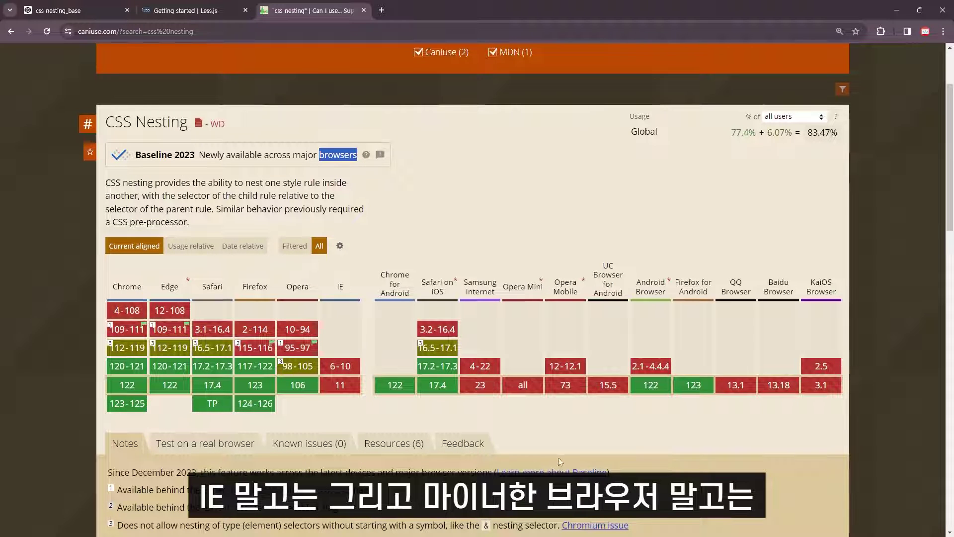
pyautogui.moveTo(507, 350); pyautogui.dragTo(531, 399)
pyautogui.moveTo(596, 362); pyautogui.dragTo(615, 402)
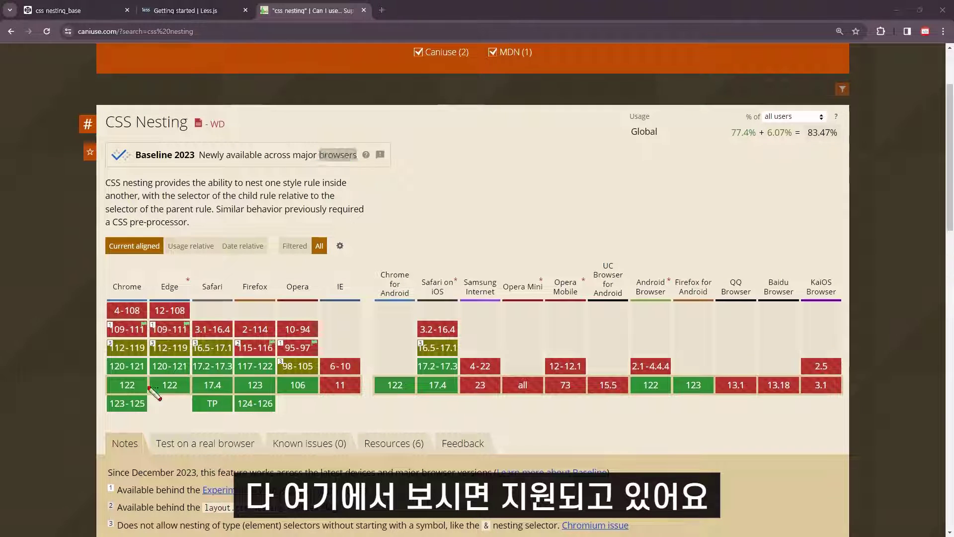
pyautogui.moveTo(88, 373); pyautogui.dragTo(115, 400)
pyautogui.press('Escape')
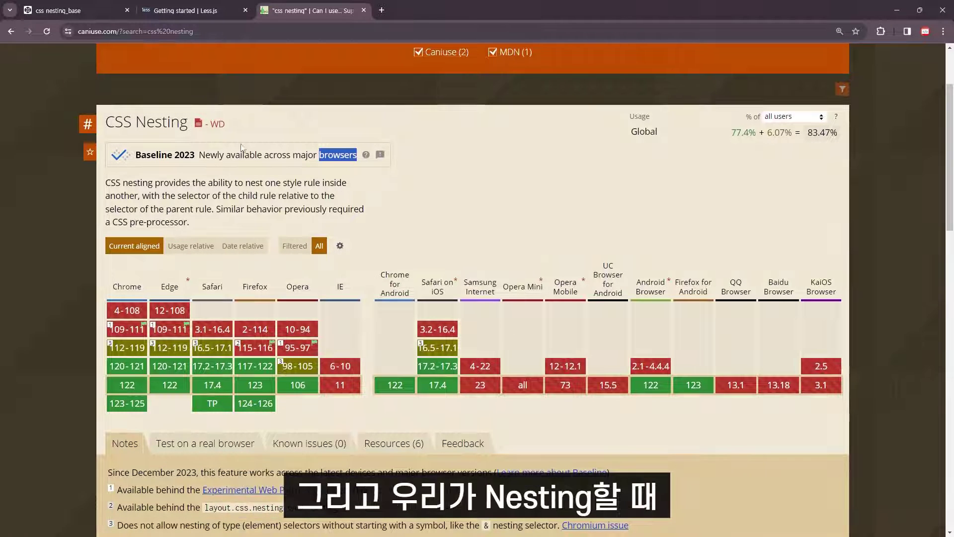
# Scroll to 'Nesting selector (&)' and mark its & heading and current Chrome-to-Opera support row
pyautogui.scroll(-3, 174, 157)
pyautogui.scroll(-3, 175, 157)
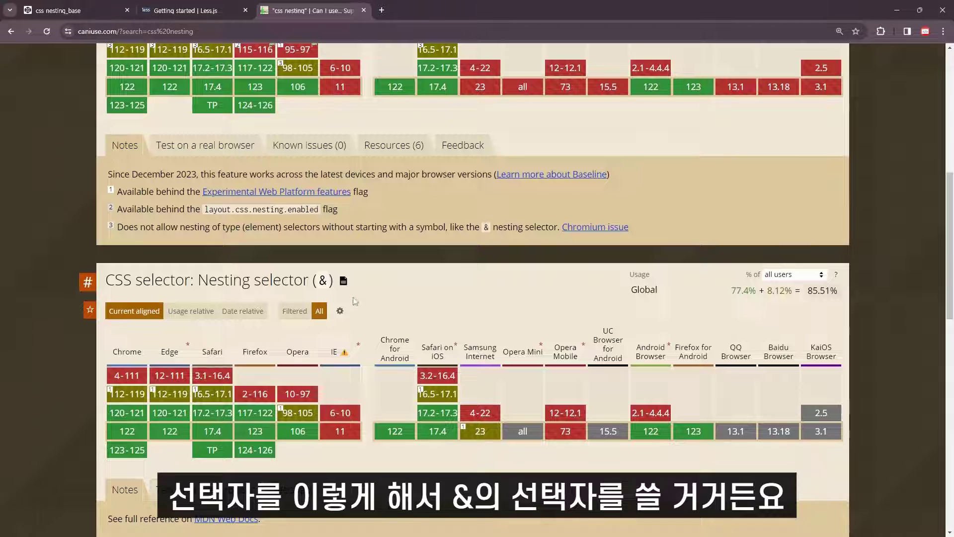
pyautogui.moveTo(304, 267); pyautogui.dragTo(336, 295)
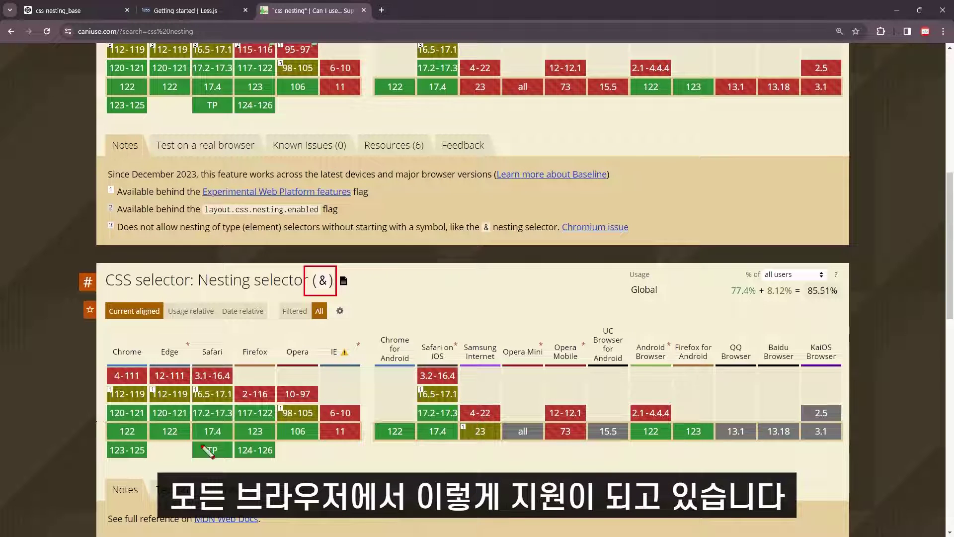
pyautogui.moveTo(97, 423); pyautogui.dragTo(324, 438)
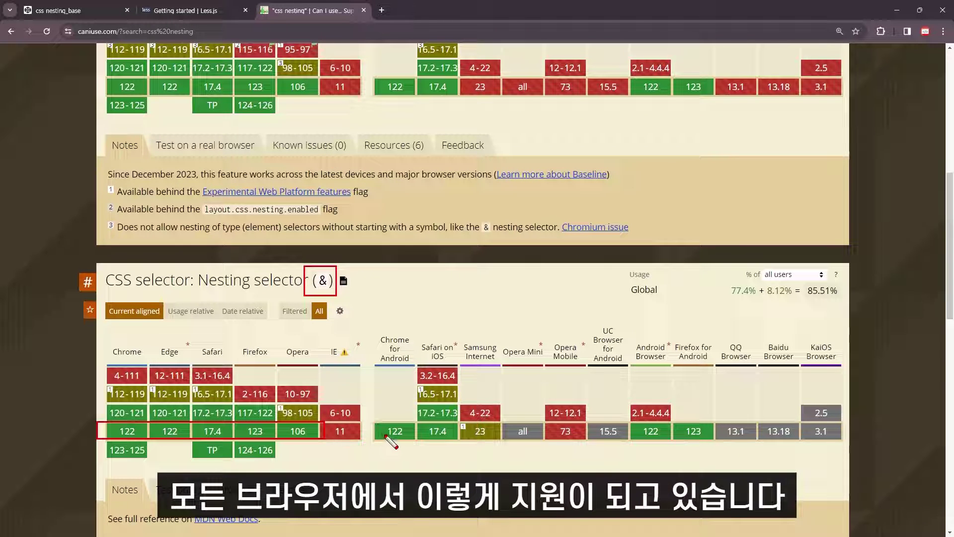
pyautogui.press('Escape')
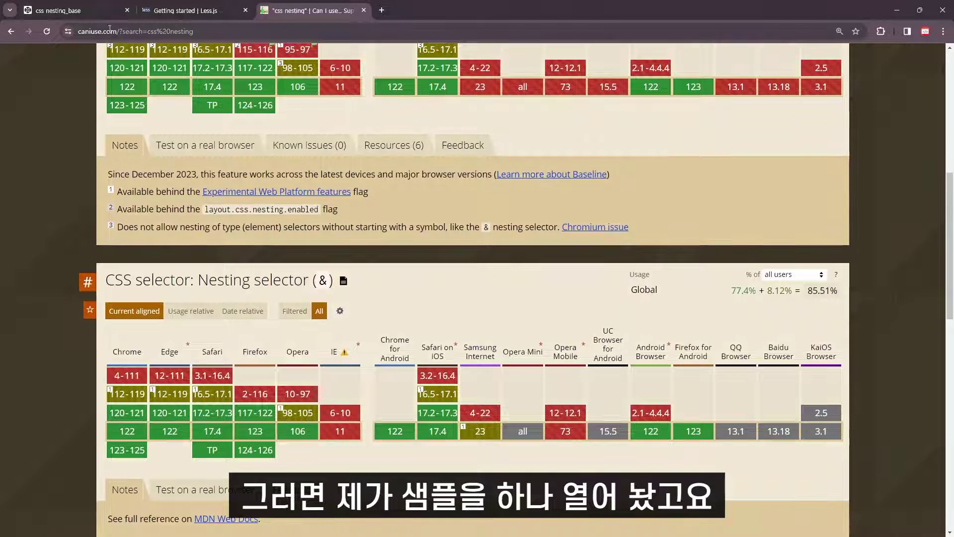
# Switch to the css nesting_base pen and enlarge the HTML editor to show the nav and container markup
pyautogui.click(64, 11)
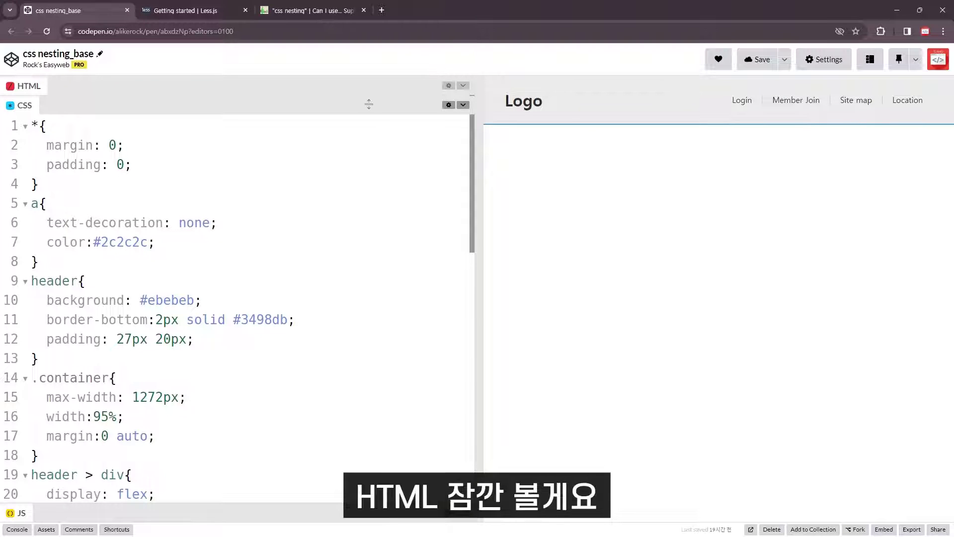
pyautogui.moveTo(369, 104); pyautogui.dragTo(368, 301)
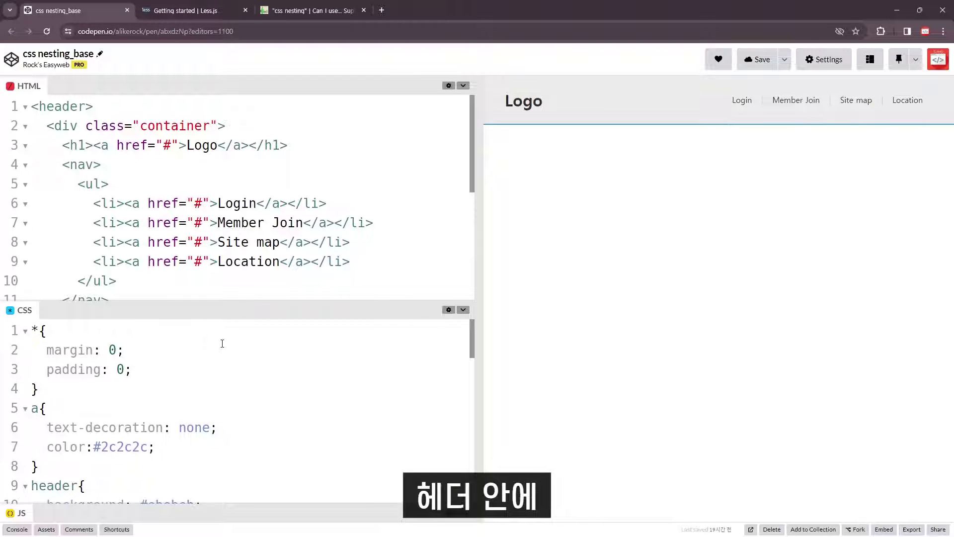
pyautogui.moveTo(222, 304); pyautogui.dragTo(222, 367)
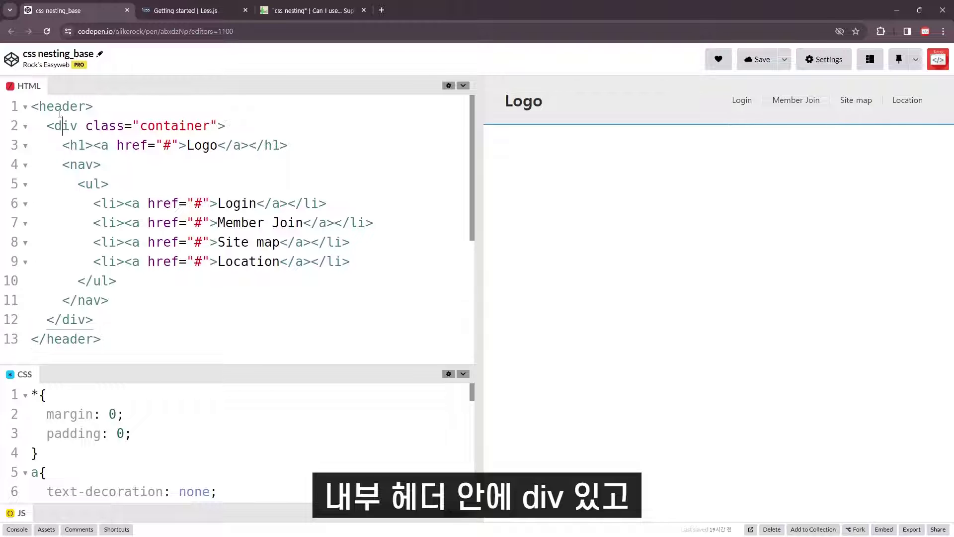
pyautogui.click(25, 164)
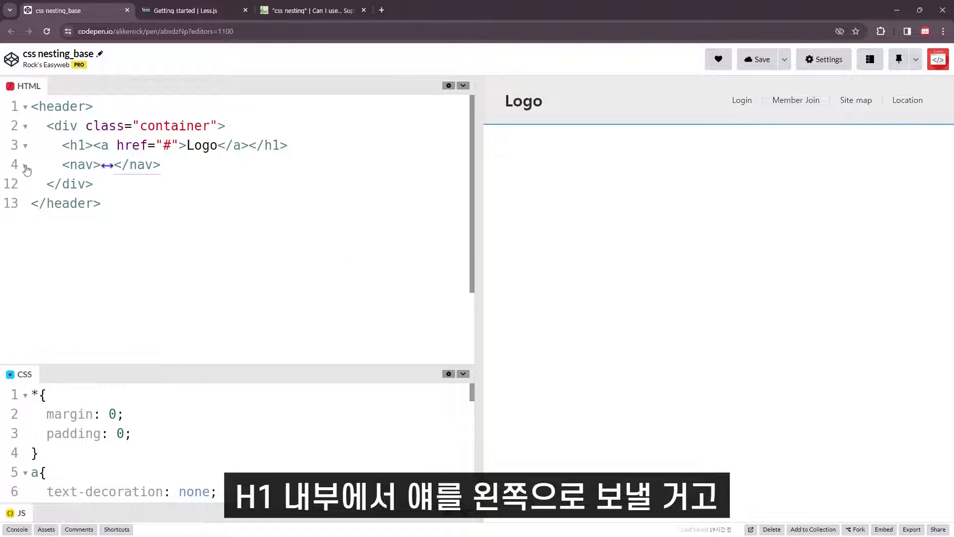
pyautogui.moveTo(288, 145)
pyautogui.mouseDown()
pyautogui.moveTo(62, 145)
pyautogui.moveTo(189, 173)
pyautogui.mouseUp()
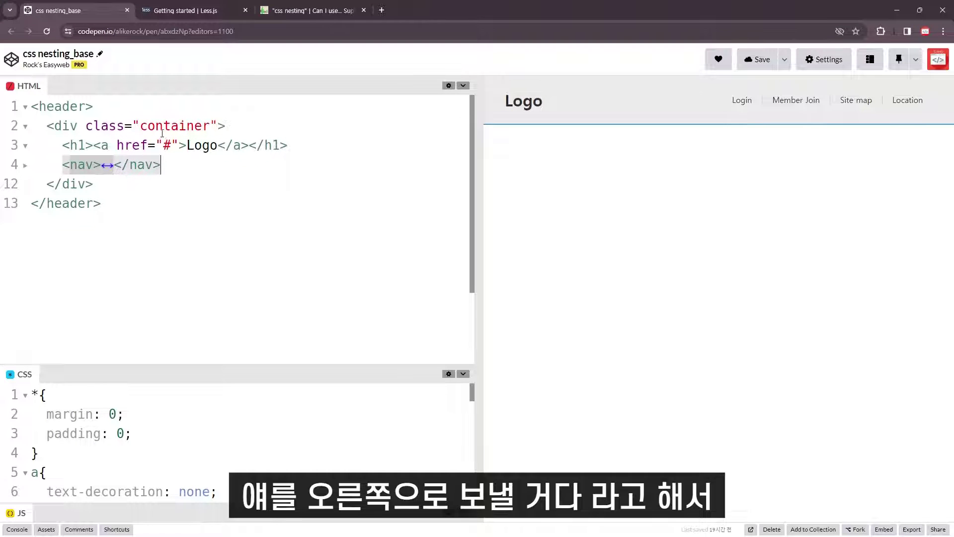
pyautogui.moveTo(226, 126); pyautogui.dragTo(47, 125)
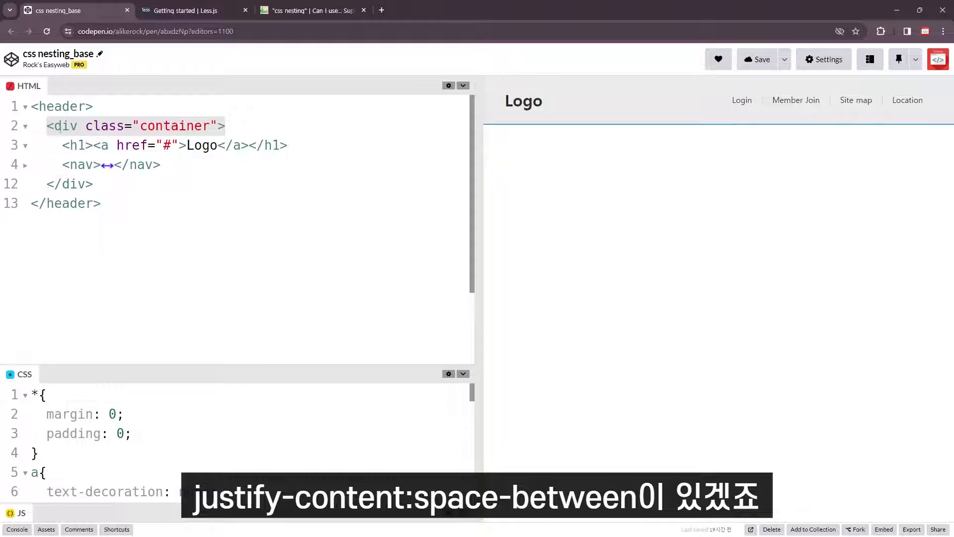
pyautogui.click(77, 144)
pyautogui.click(78, 164)
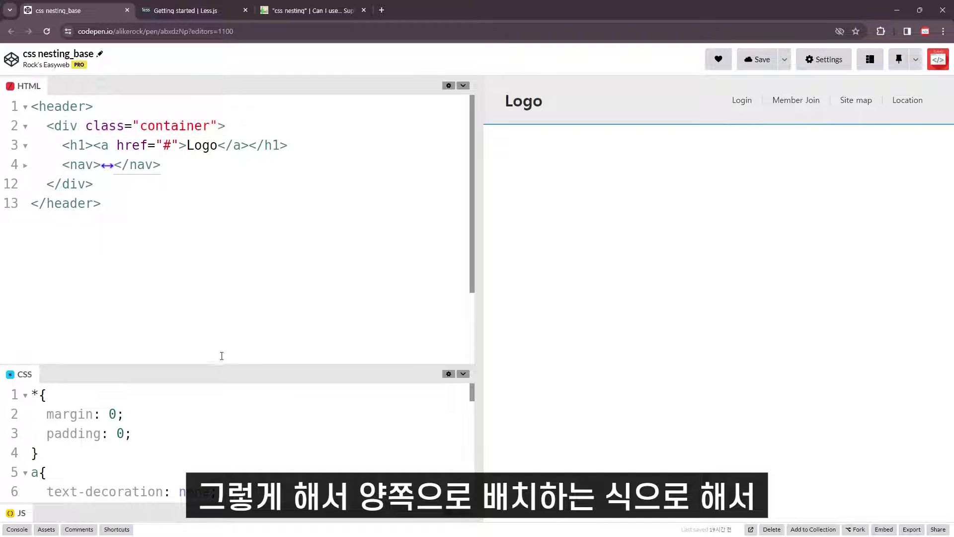
# Enlarge the CSS editor and review the header background and padding declarations
pyautogui.moveTo(223, 368); pyautogui.dragTo(255, 170)
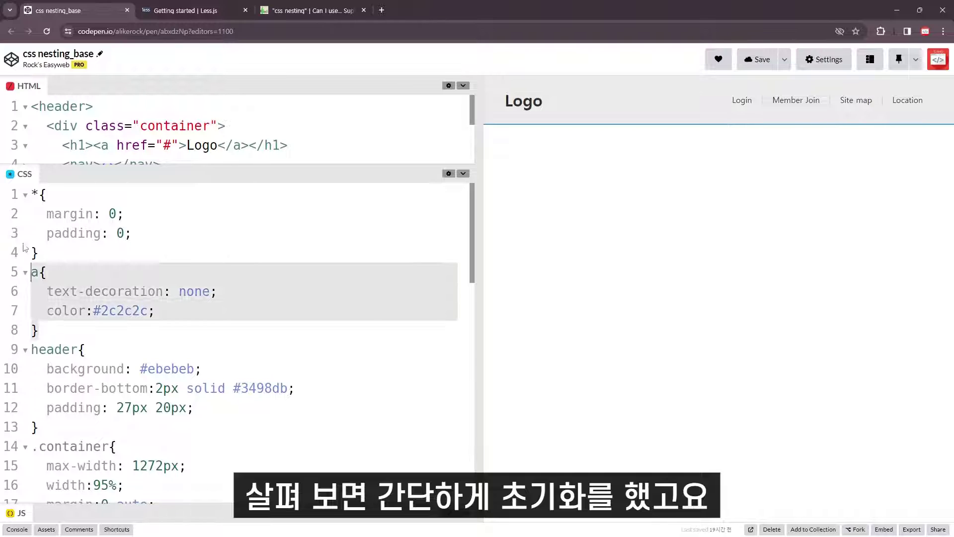
pyautogui.moveTo(80, 322); pyautogui.dragTo(31, 271)
pyautogui.scroll(-3, 175, 219)
pyautogui.scroll(1, 174, 219)
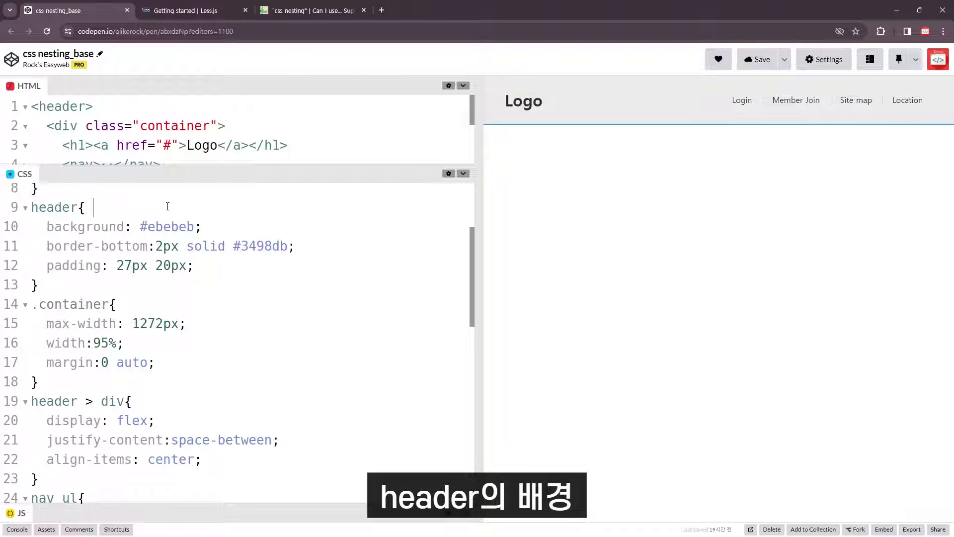
pyautogui.click(236, 226)
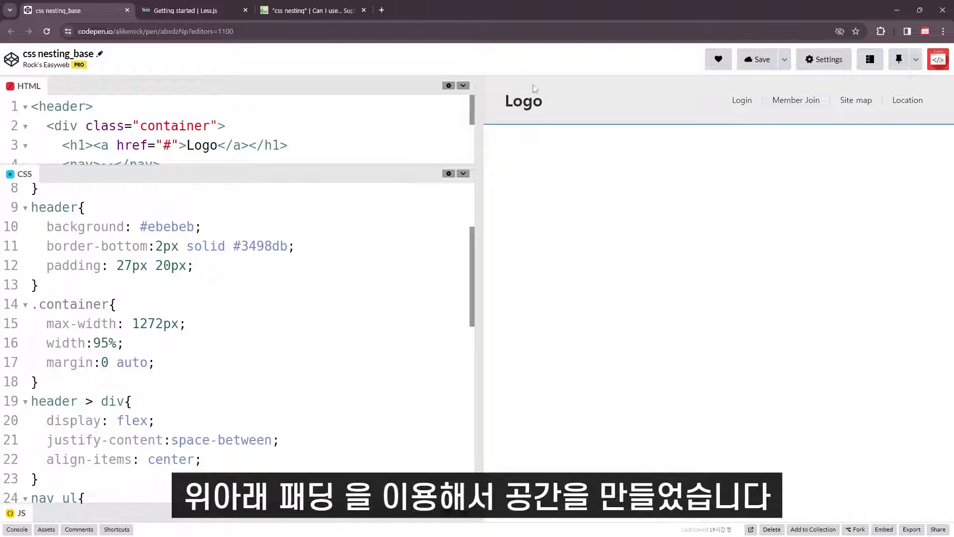
pyautogui.moveTo(214, 265); pyautogui.dragTo(64, 265)
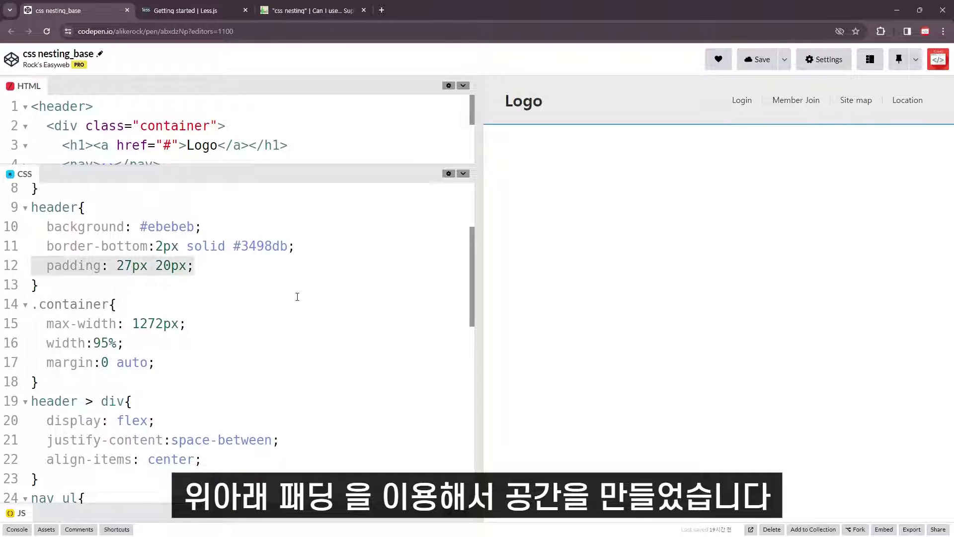
pyautogui.scroll(-1, 297, 296)
pyautogui.click(179, 261)
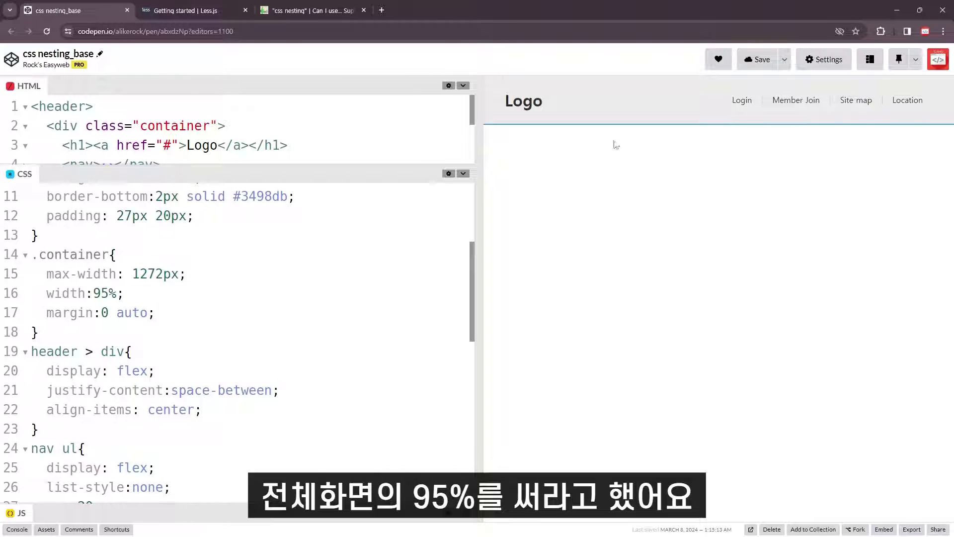
# Widen the preview and review the .container rule's width:95% and margin:0 auto
pyautogui.moveTo(481, 201)
pyautogui.mouseDown()
pyautogui.moveTo(2, 204)
pyautogui.moveTo(479, 221)
pyautogui.mouseUp()
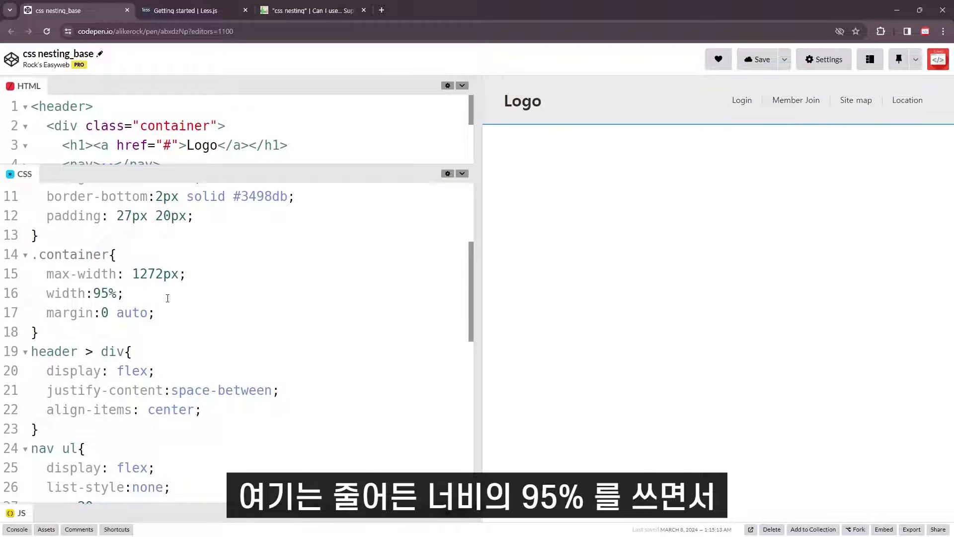
pyautogui.moveTo(164, 289); pyautogui.dragTo(9, 291)
pyautogui.moveTo(154, 312); pyautogui.dragTo(3, 307)
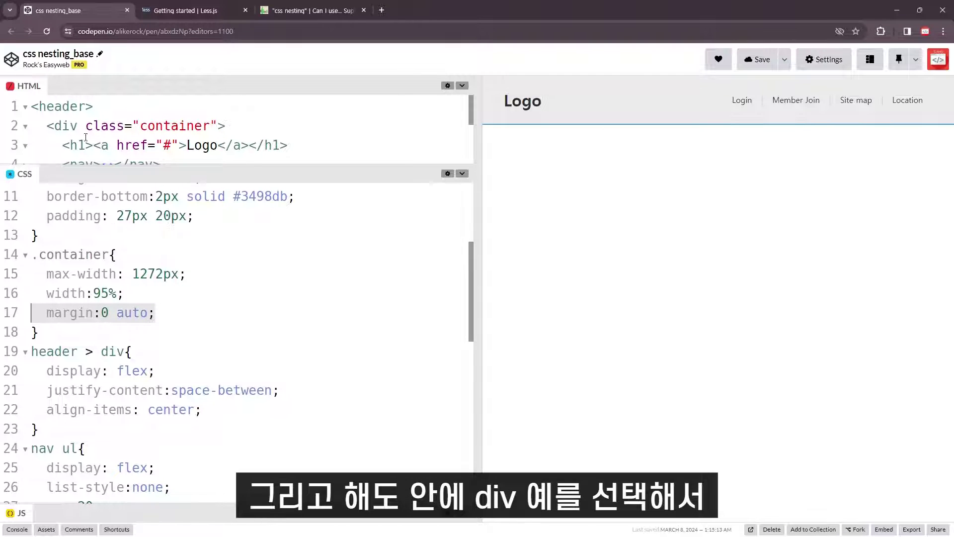
pyautogui.click(131, 351)
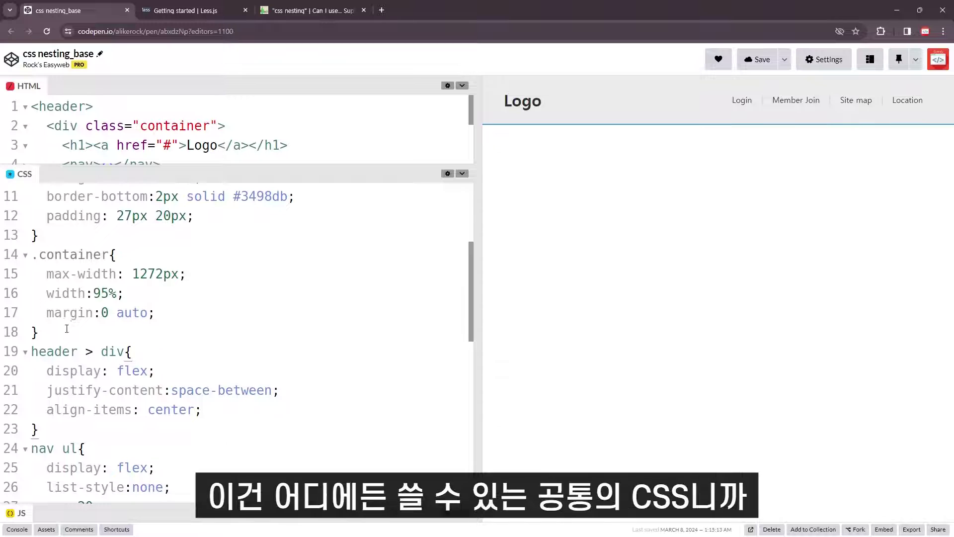
pyautogui.moveTo(40, 332); pyautogui.dragTo(4, 260)
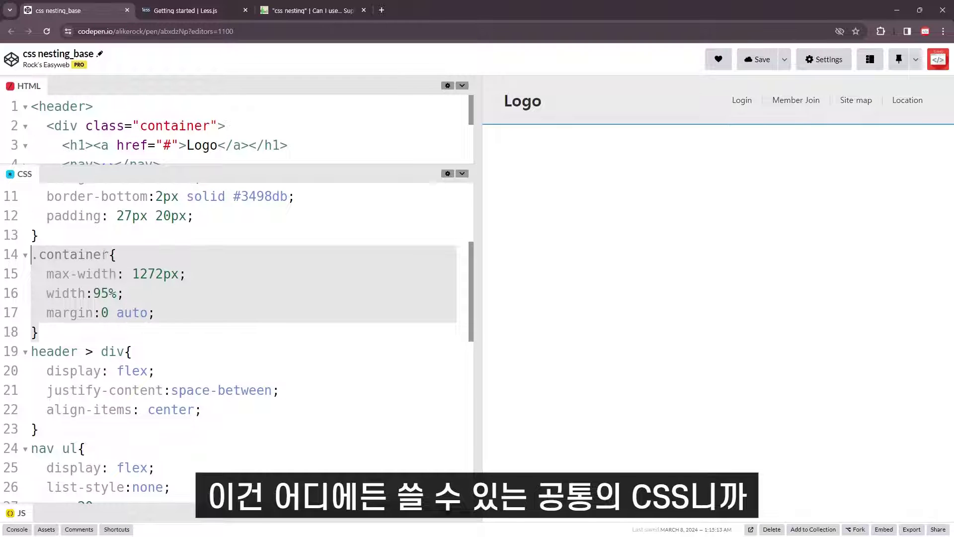
pyautogui.scroll(-1, 251, 343)
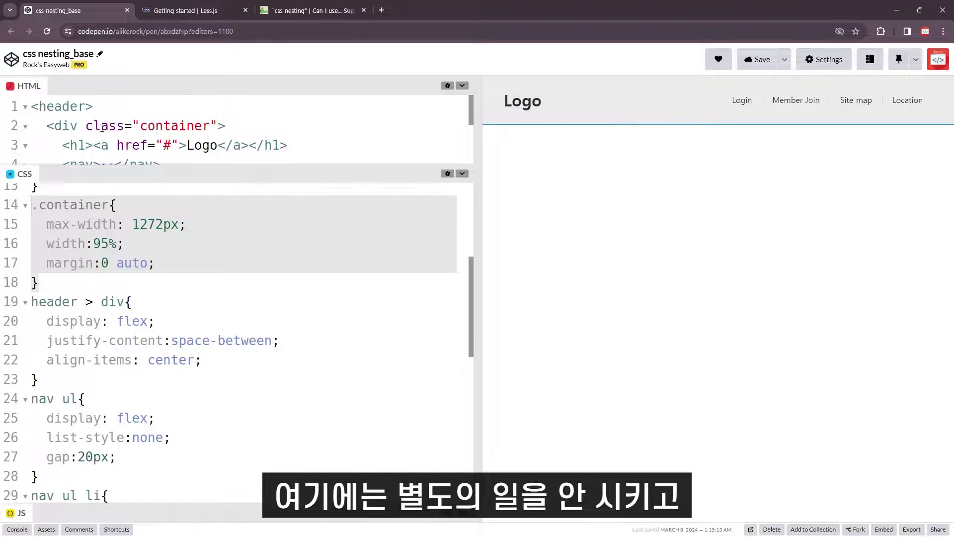
# Fold the container div in the markup and inspect the header > div rule
pyautogui.click(62, 126)
pyautogui.click(25, 126)
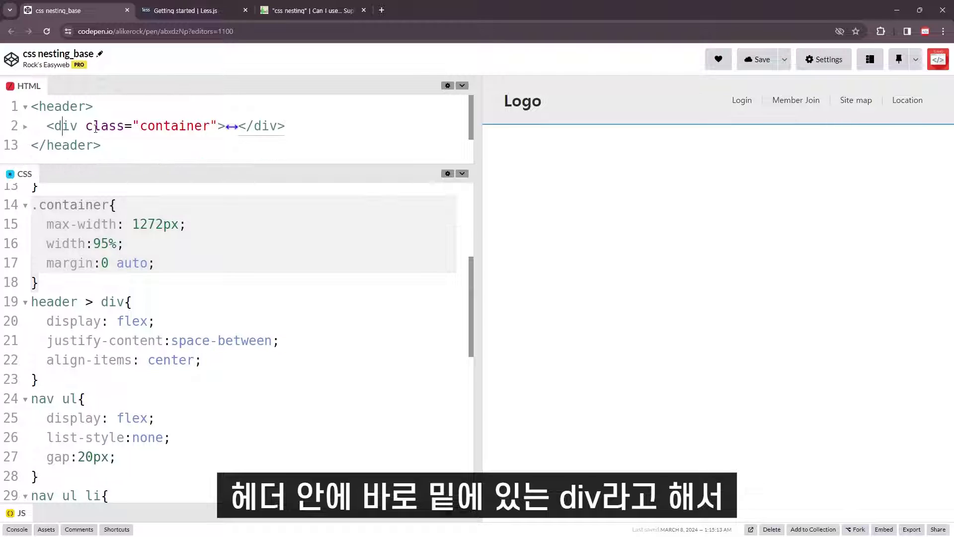
pyautogui.click(172, 297)
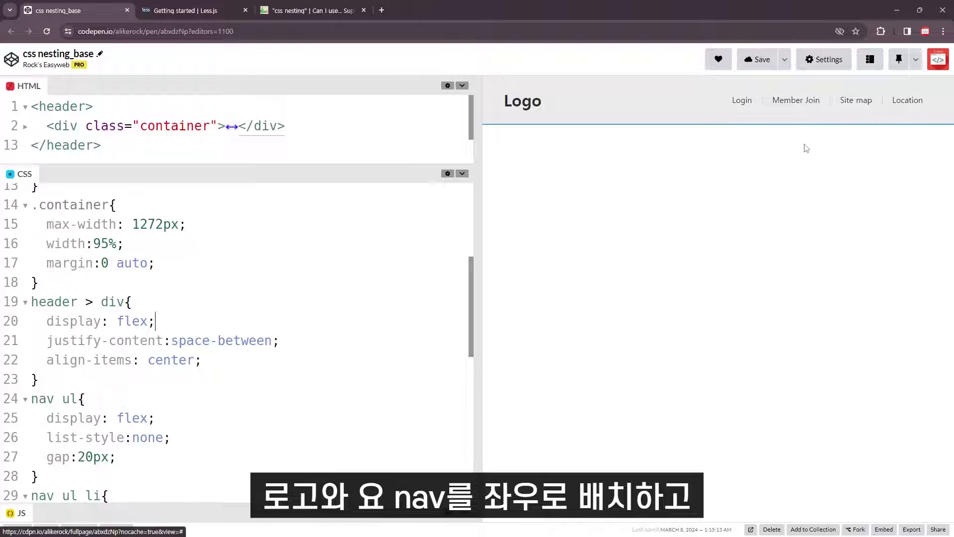
pyautogui.moveTo(726, 88); pyautogui.dragTo(726, 112)
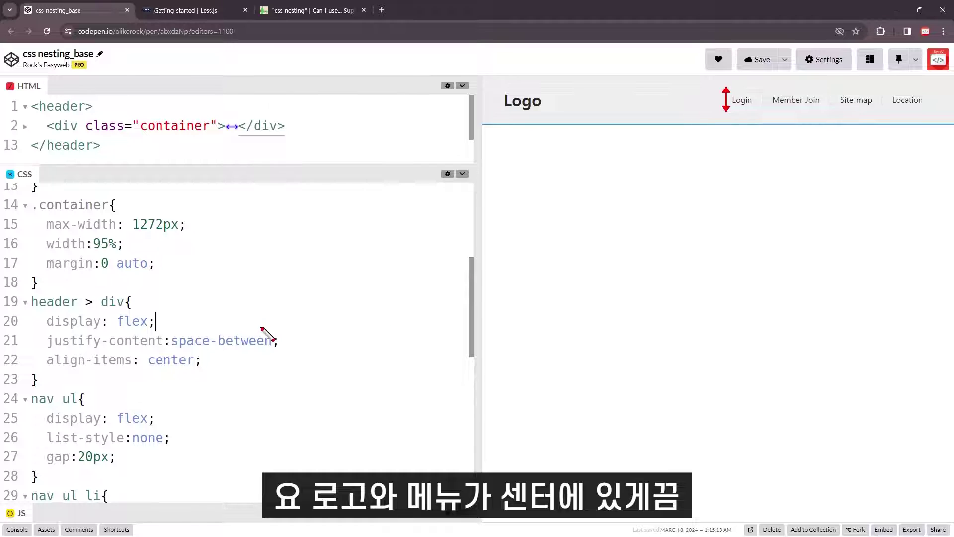
pyautogui.press('Escape')
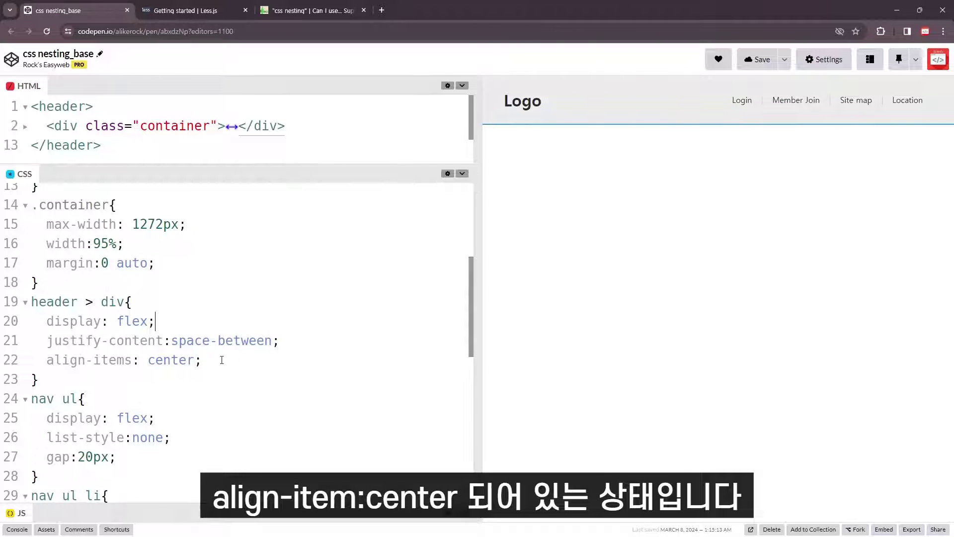
pyautogui.scroll(-3, 225, 360)
# Review the nav ul rule's gap:20px and the nav ul li divider rule
pyautogui.click(115, 255)
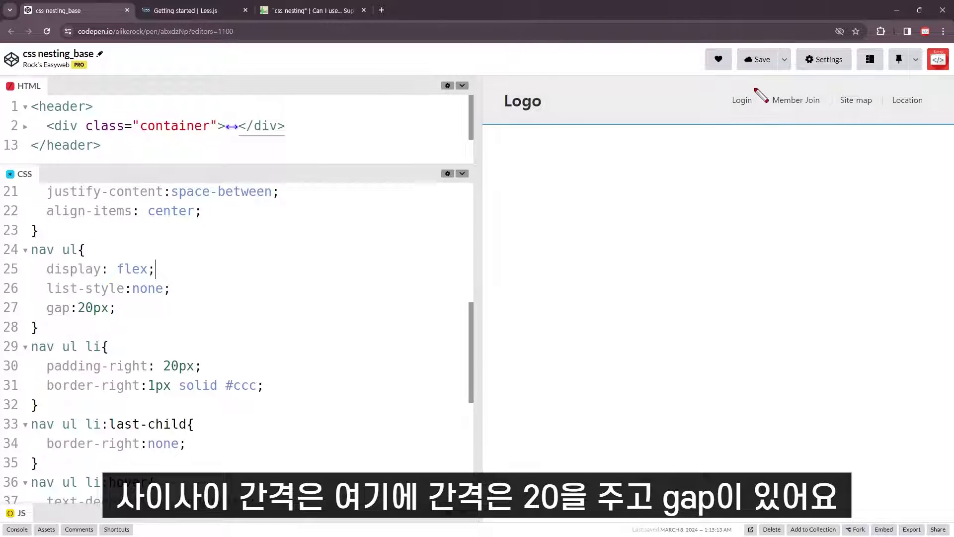
pyautogui.moveTo(766, 96); pyautogui.dragTo(785, 116)
pyautogui.moveTo(128, 308); pyautogui.dragTo(31, 308)
pyautogui.click(153, 347)
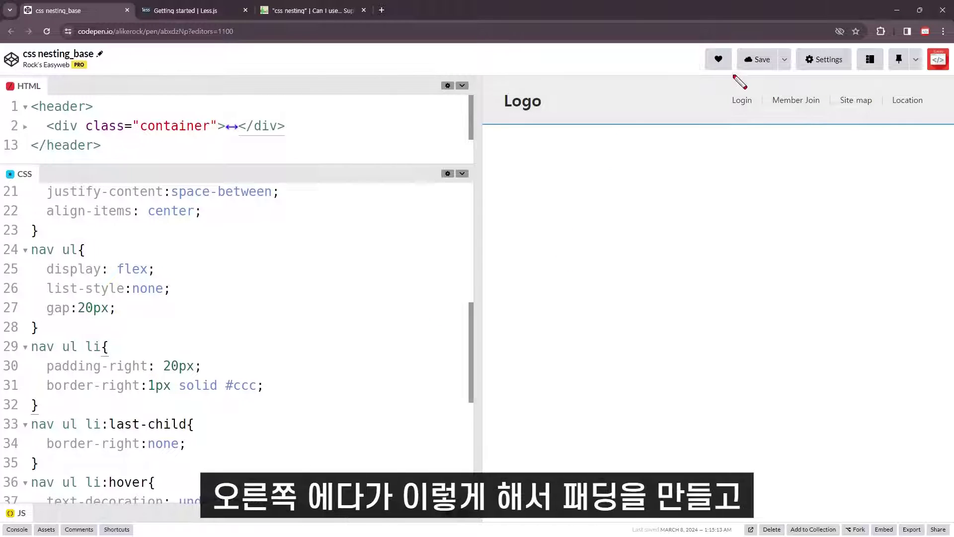
# Check the four nav links in the preview and the nav ul li:hover underline rule
pyautogui.moveTo(752, 92); pyautogui.dragTo(762, 107)
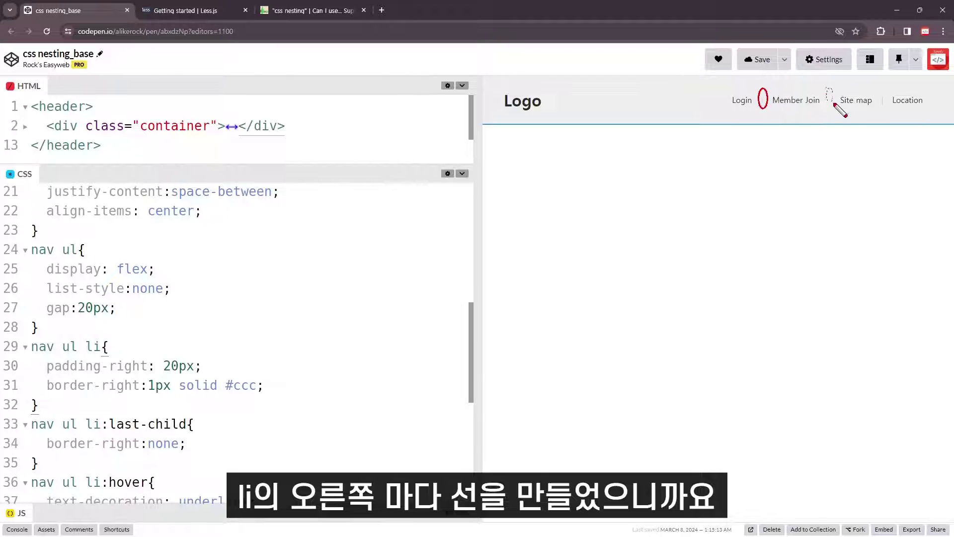
pyautogui.moveTo(831, 88); pyautogui.dragTo(831, 108)
pyautogui.moveTo(883, 90); pyautogui.dragTo(882, 110)
pyautogui.moveTo(937, 94); pyautogui.dragTo(948, 114)
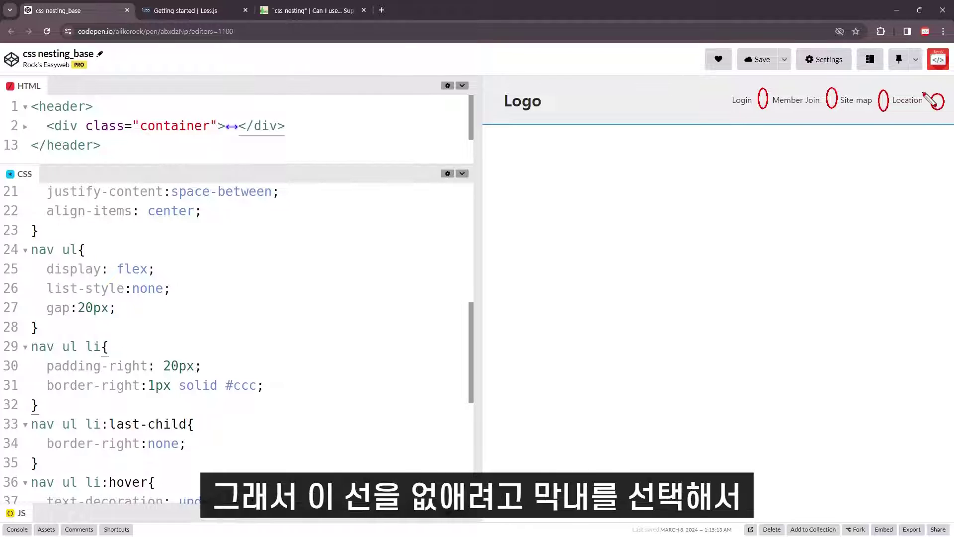
pyautogui.moveTo(75, 467); pyautogui.dragTo(229, 476)
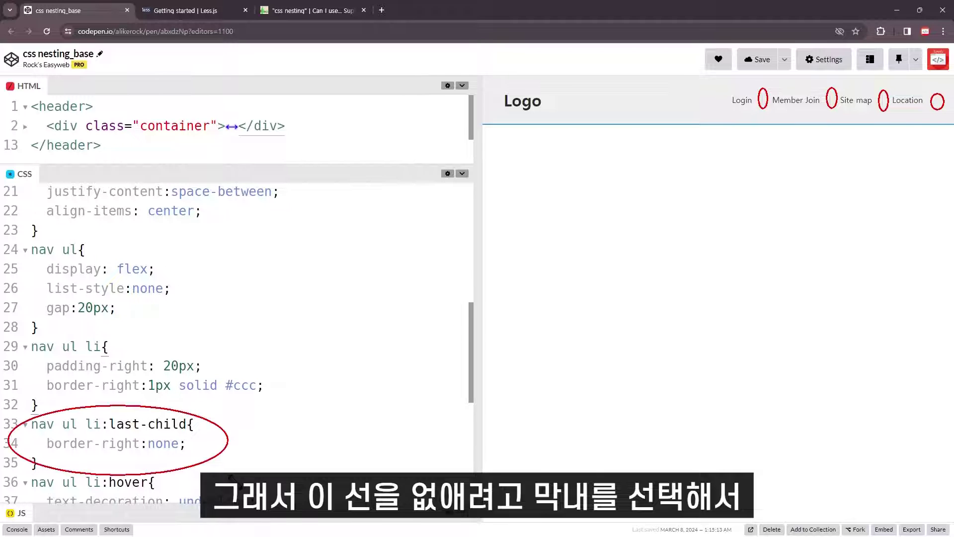
pyautogui.press('Escape')
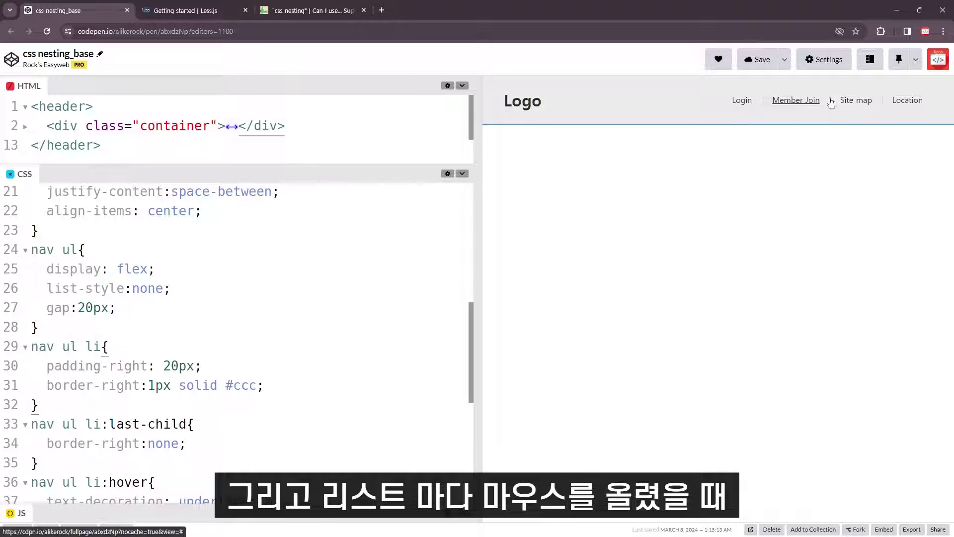
pyautogui.scroll(-3, 375, 338)
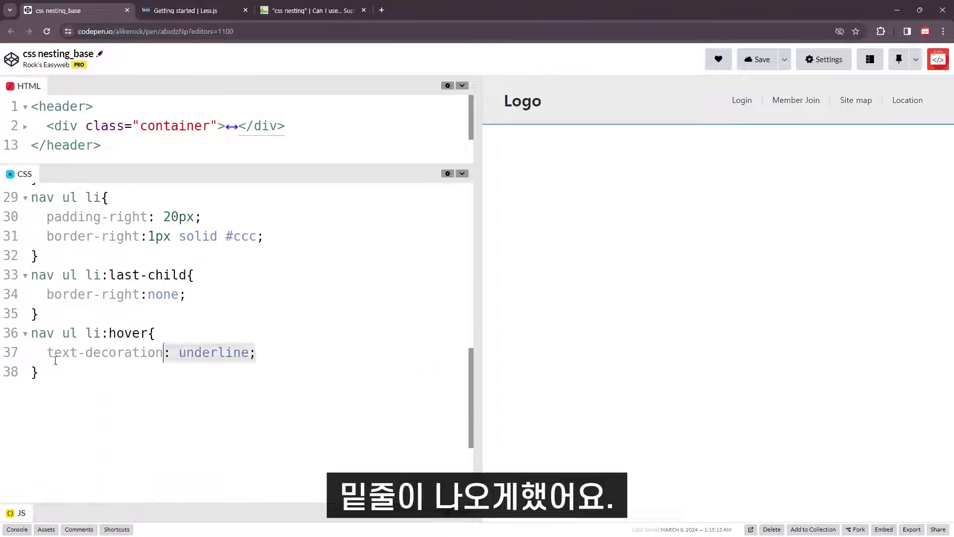
pyautogui.click(293, 351)
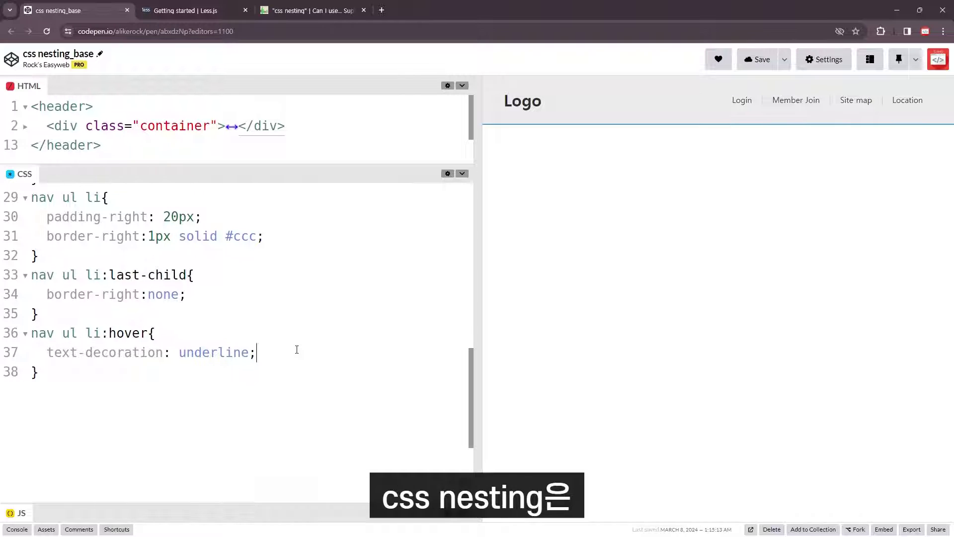
# Search 'css nesting mdn' and open MDN's CSS nesting article
pyautogui.click(382, 10)
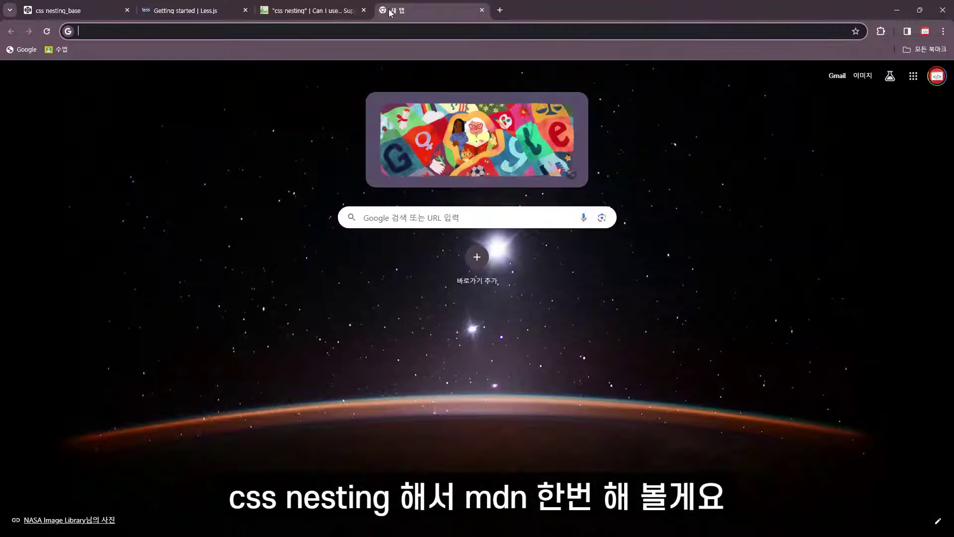
pyautogui.write('css nesting mdn')
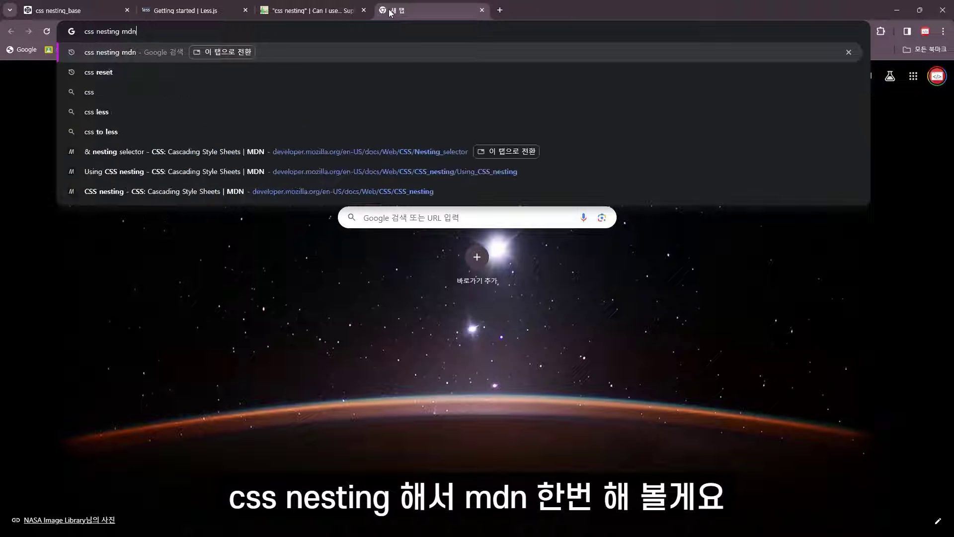
pyautogui.press('Return')
pyautogui.click(258, 196)
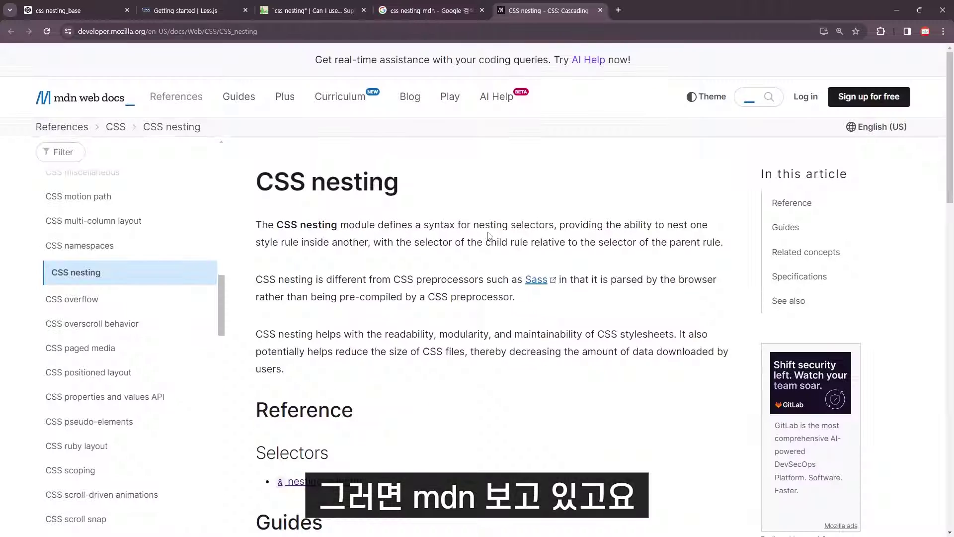
# Open the & nesting selector reference, expand its Baseline 2023 details and circle December 2023
pyautogui.moveTo(275, 181); pyautogui.dragTo(427, 186)
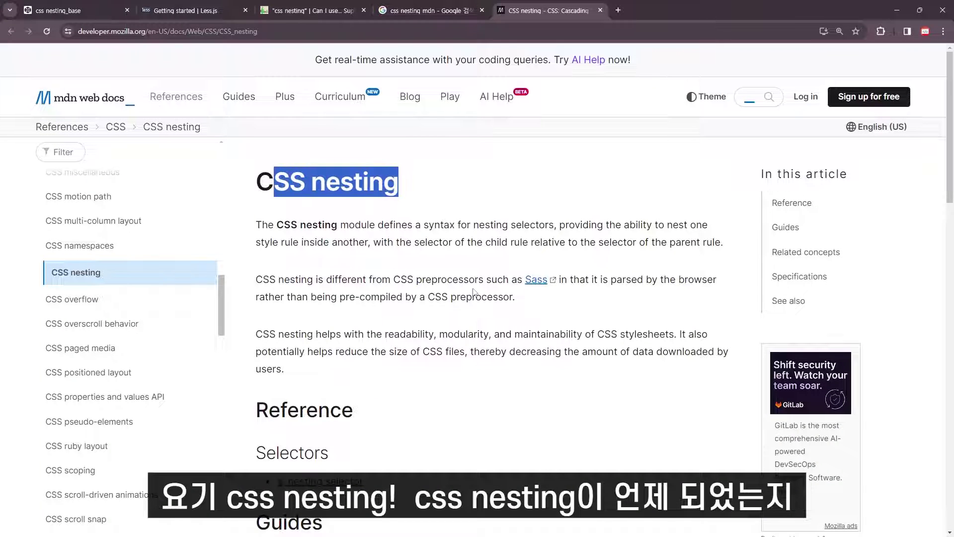
pyautogui.scroll(-3, 572, 332)
pyautogui.scroll(-4, 572, 332)
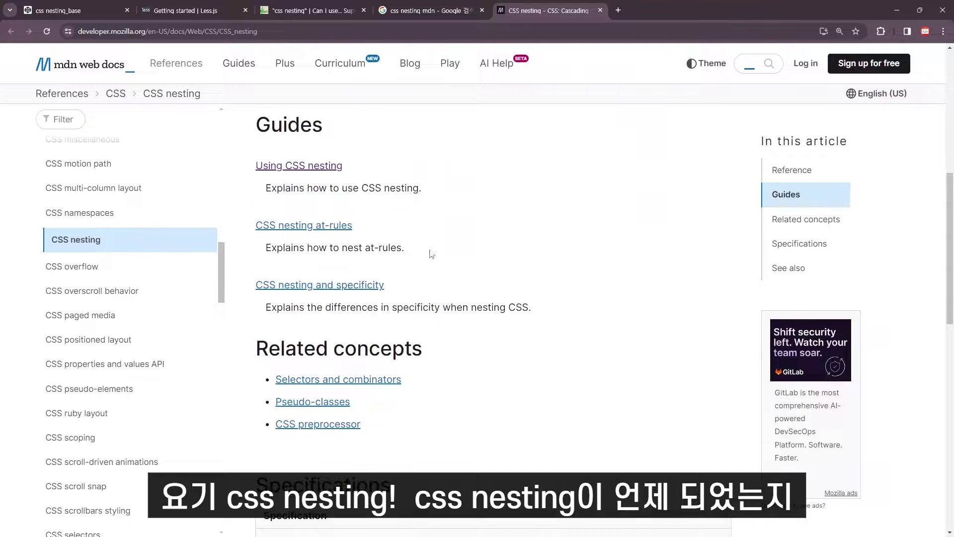
pyautogui.scroll(3, 456, 201)
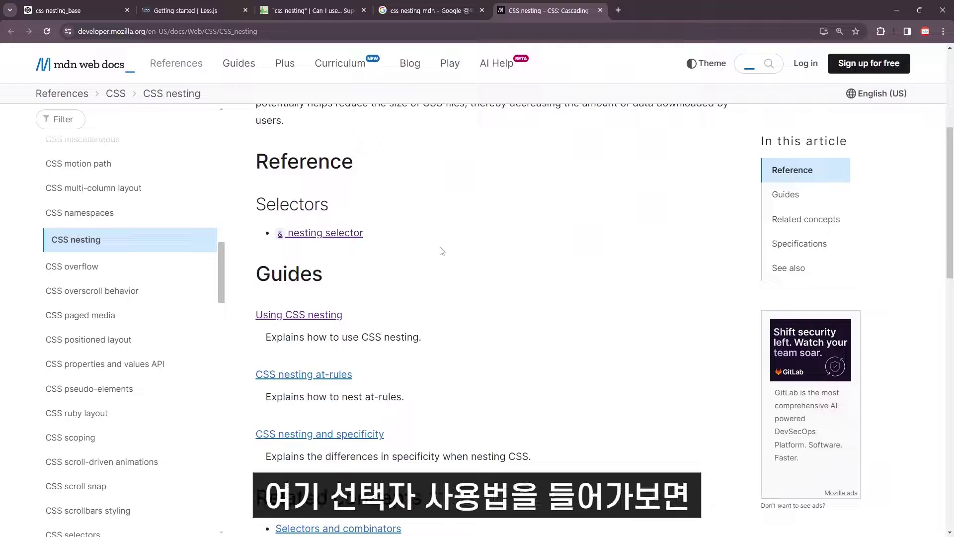
pyautogui.click(328, 233)
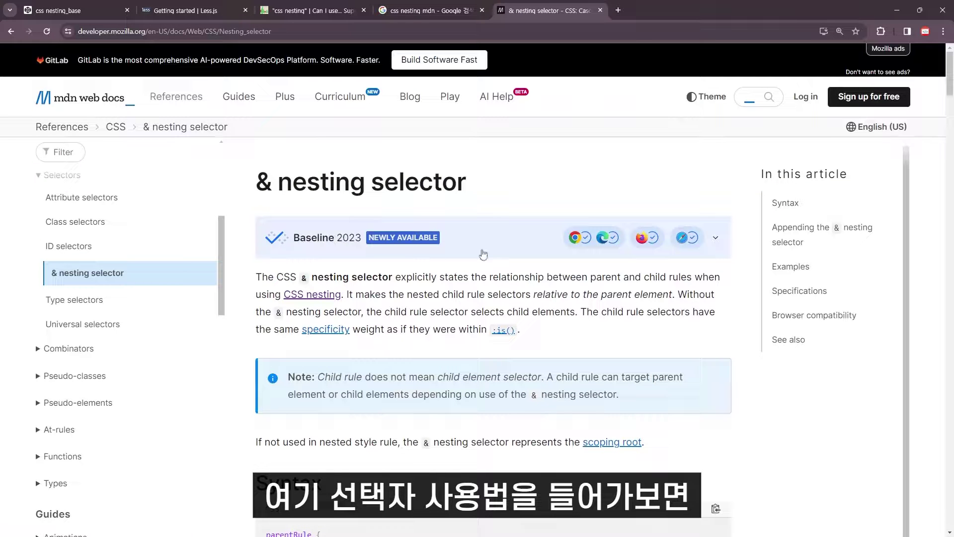
pyautogui.click(716, 239)
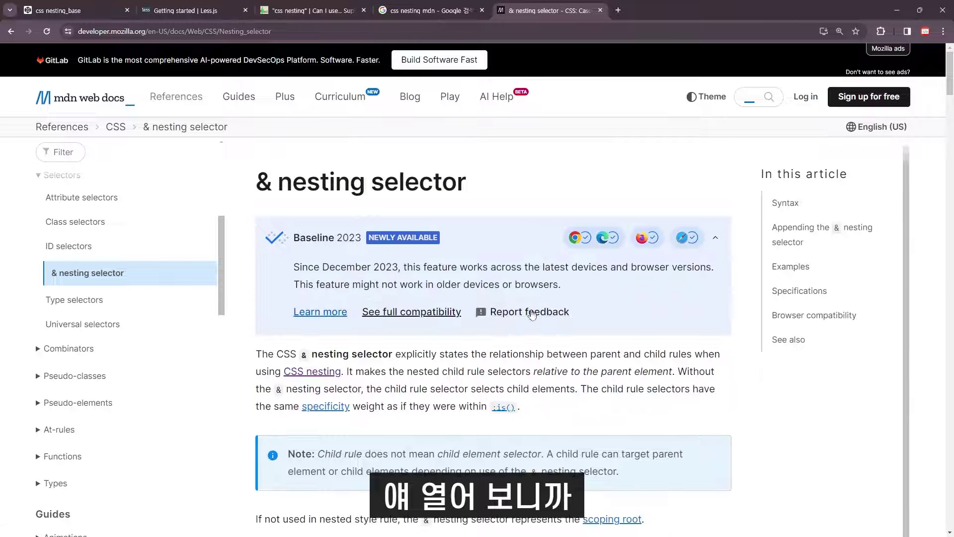
pyautogui.moveTo(369, 257); pyautogui.dragTo(370, 258)
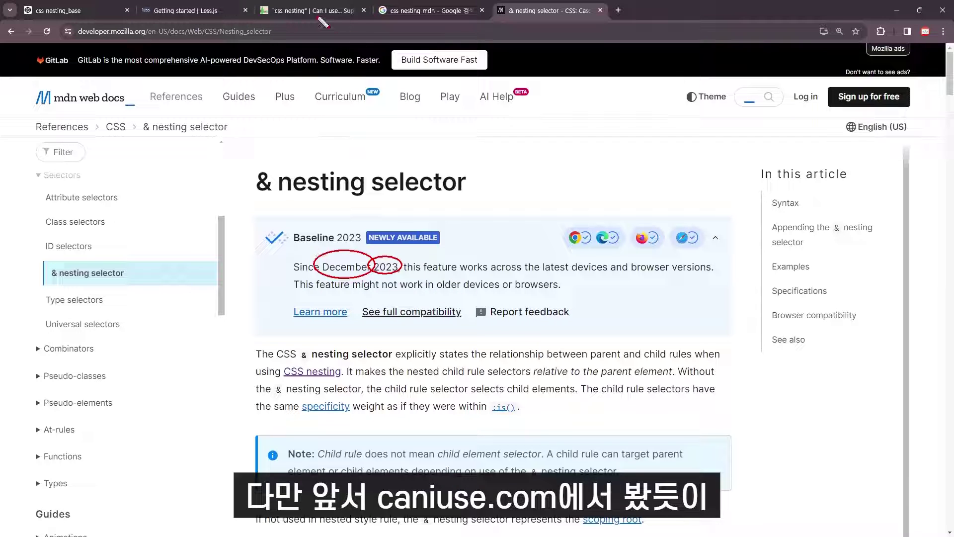
# Circle the older browser versions lacking Nesting selector support, then return to the CodePen pen
pyautogui.click(313, 10)
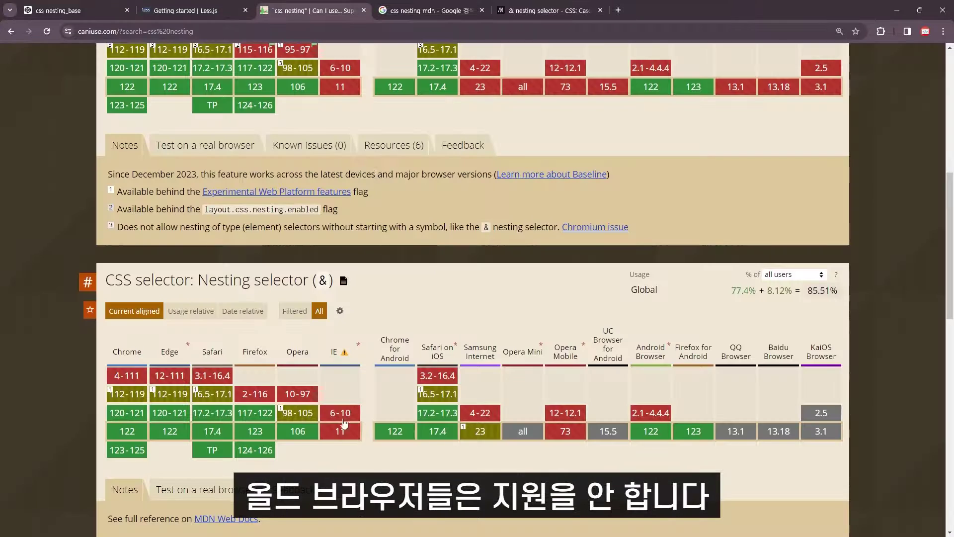
pyautogui.moveTo(99, 382); pyautogui.dragTo(338, 409)
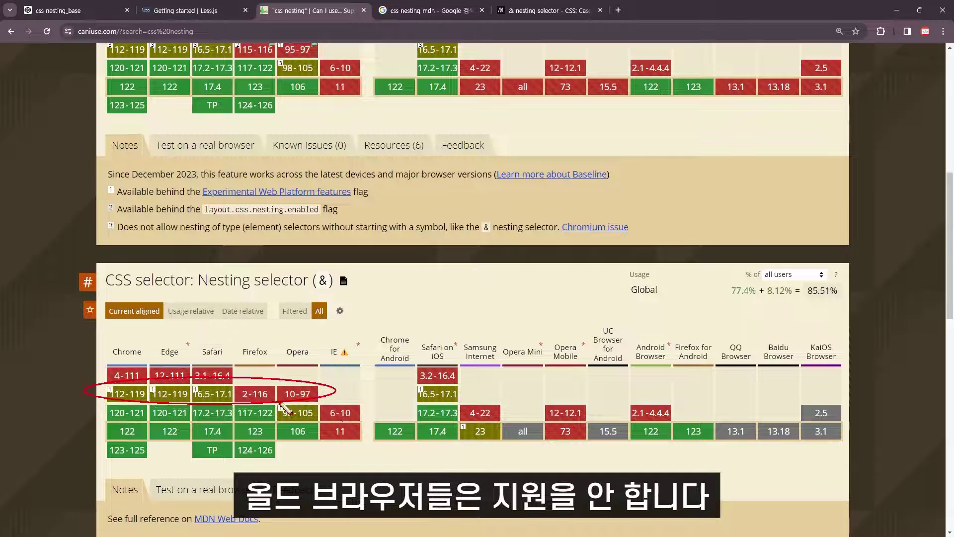
pyautogui.moveTo(277, 403); pyautogui.dragTo(362, 423)
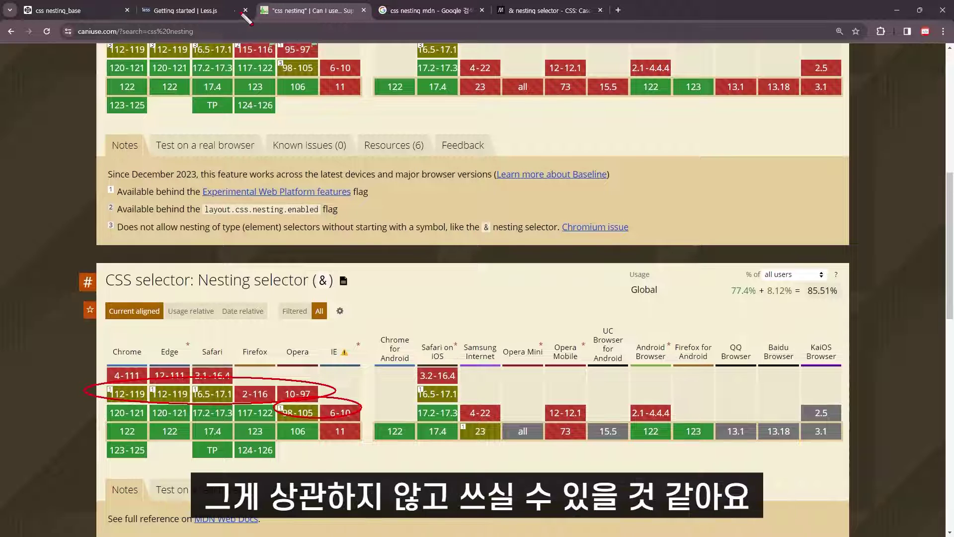
pyautogui.press('Escape')
pyautogui.click(527, 15)
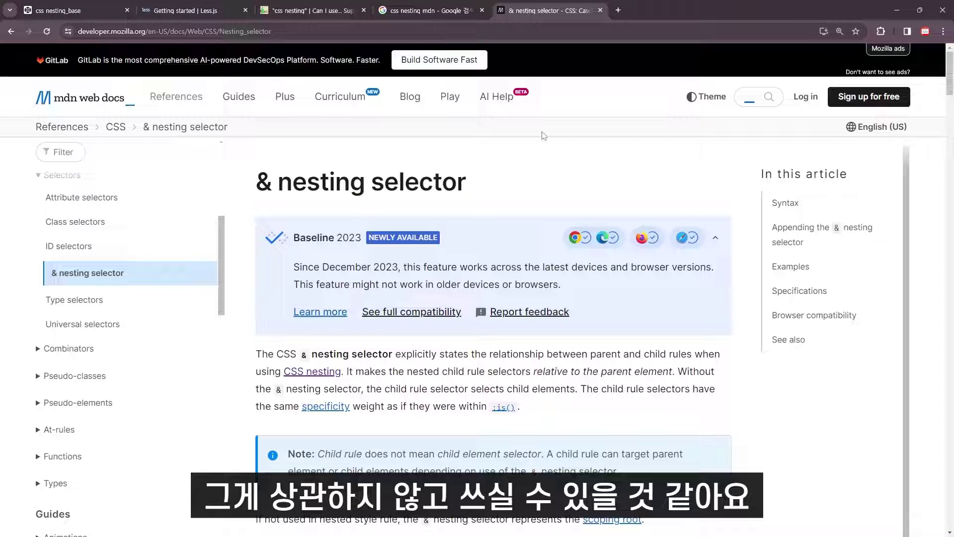
pyautogui.hotkey('ctrl', 'Tab')
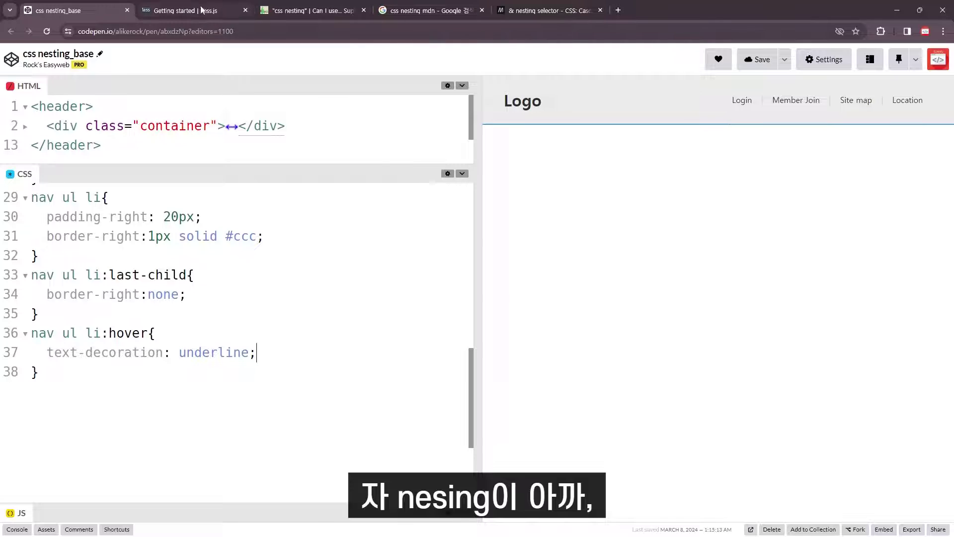
# Highlight Less's nested example, then MDN's & childRule Syntax and .child-rule whitespace examples
pyautogui.click(187, 11)
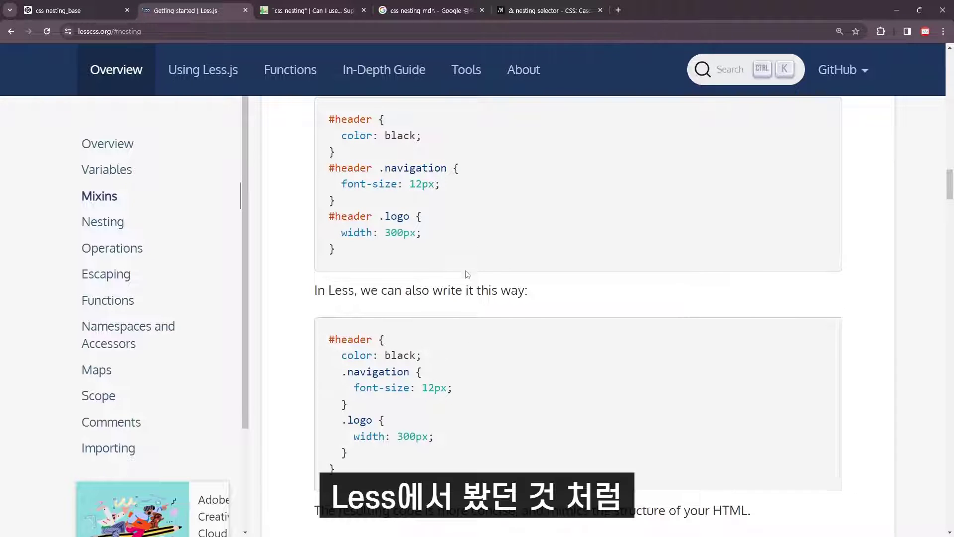
pyautogui.moveTo(348, 469); pyautogui.dragTo(314, 338)
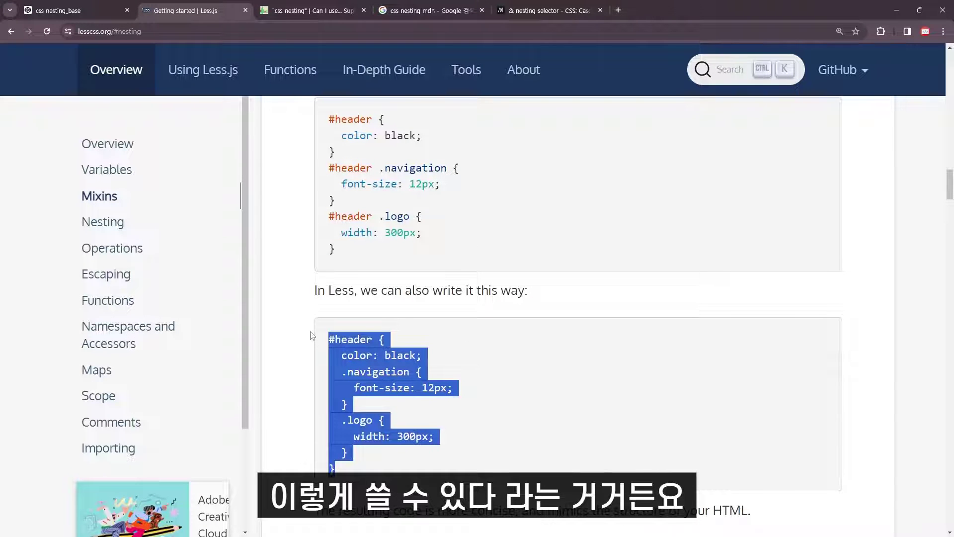
pyautogui.click(518, 15)
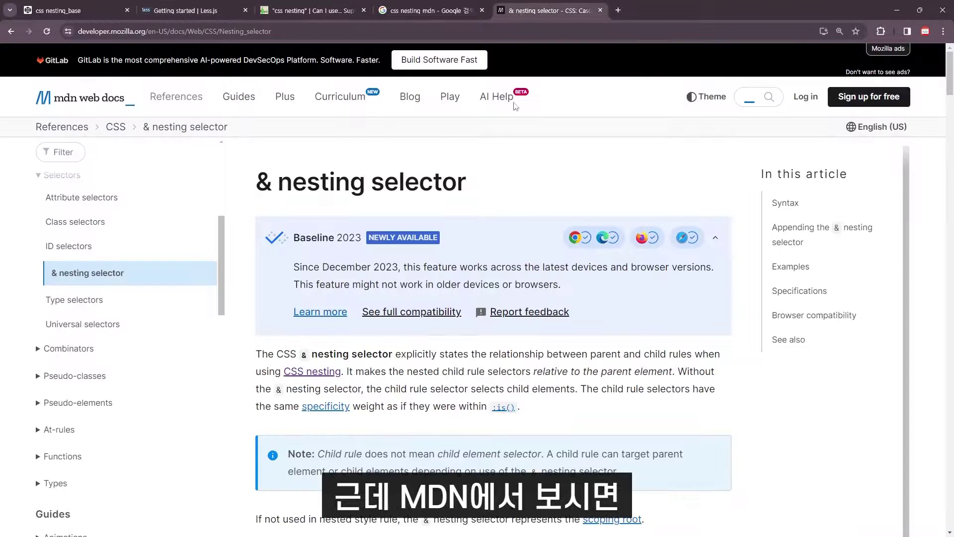
pyautogui.scroll(-5, 532, 196)
pyautogui.scroll(-2, 310, 373)
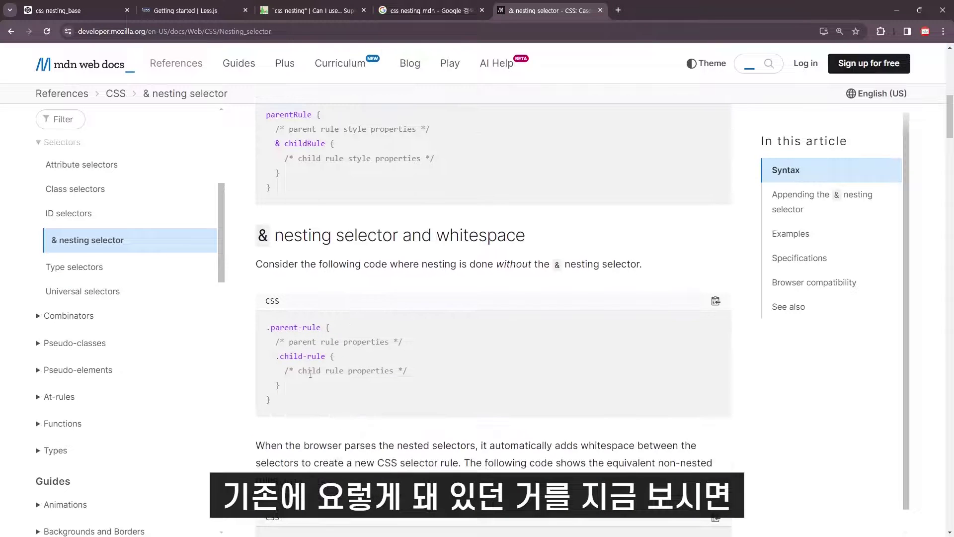
pyautogui.scroll(2, 284, 253)
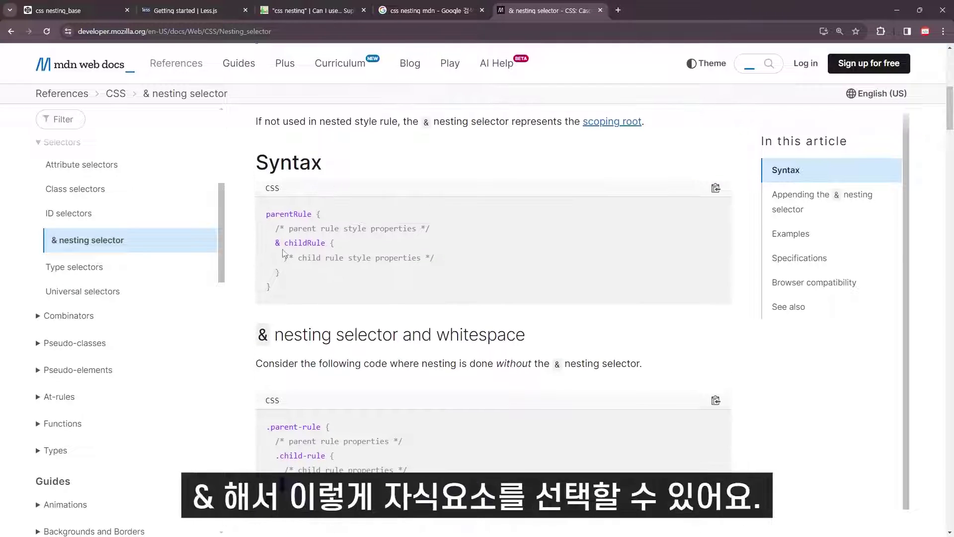
pyautogui.moveTo(281, 243); pyautogui.dragTo(281, 243)
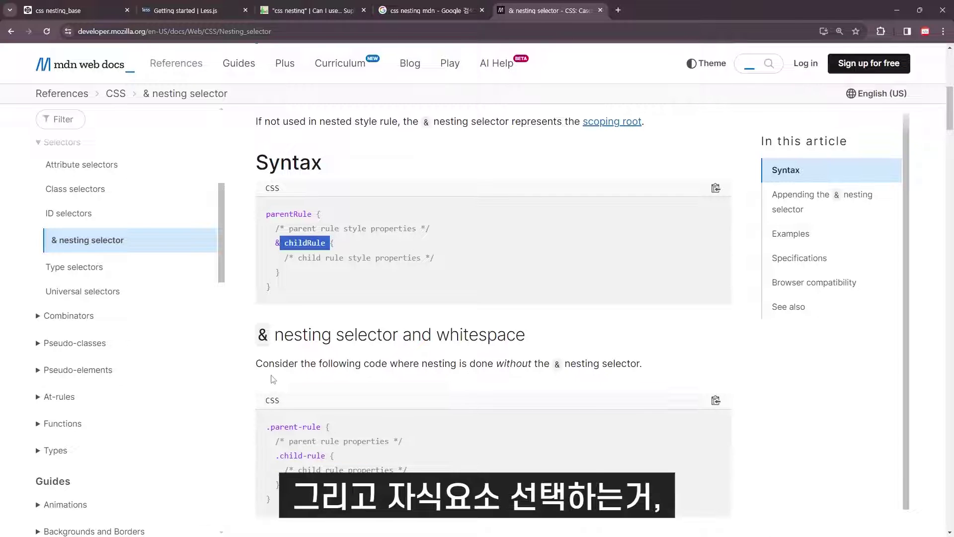
pyautogui.click(281, 244)
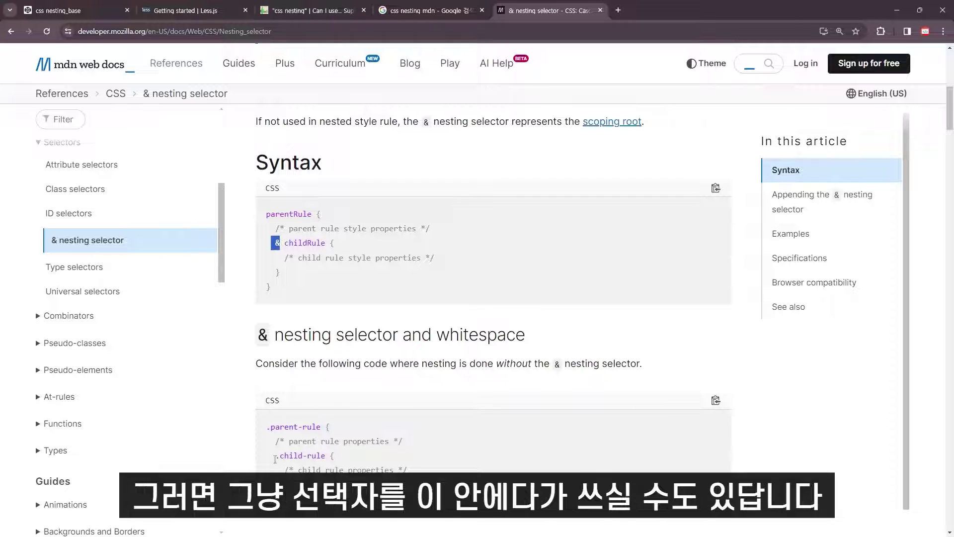
pyautogui.moveTo(276, 456); pyautogui.dragTo(334, 456)
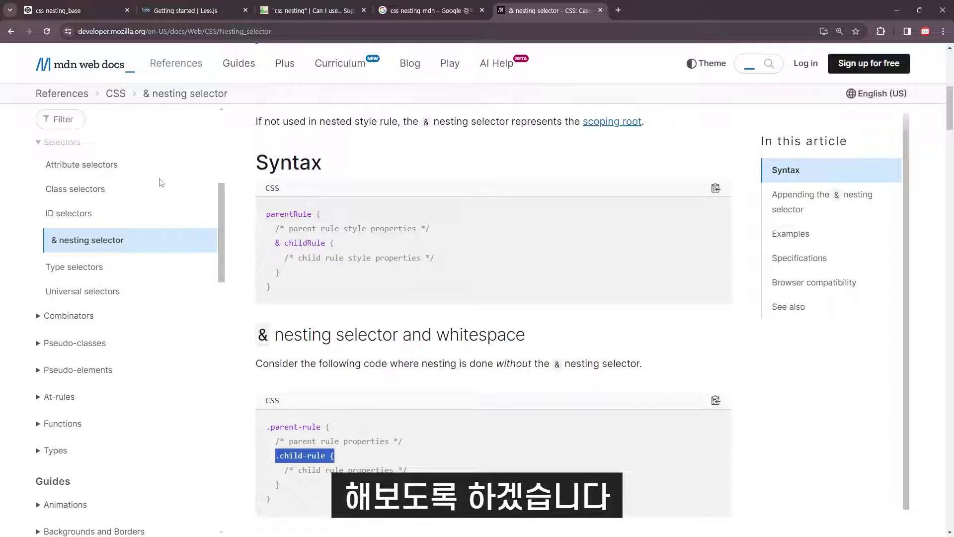
# Select the whole .container rule, then the header > div rule, in the pen's CSS
pyautogui.click(62, 10)
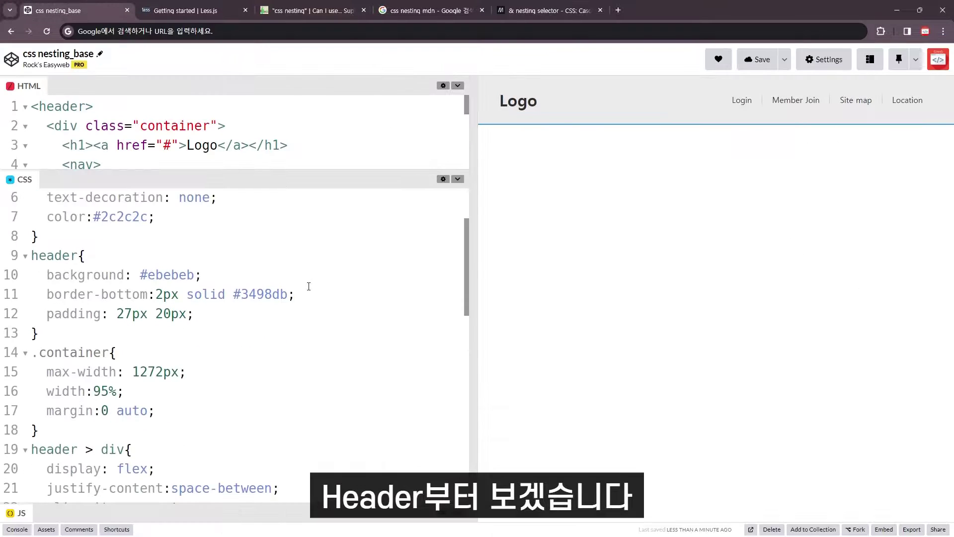
pyautogui.scroll(-1, 308, 286)
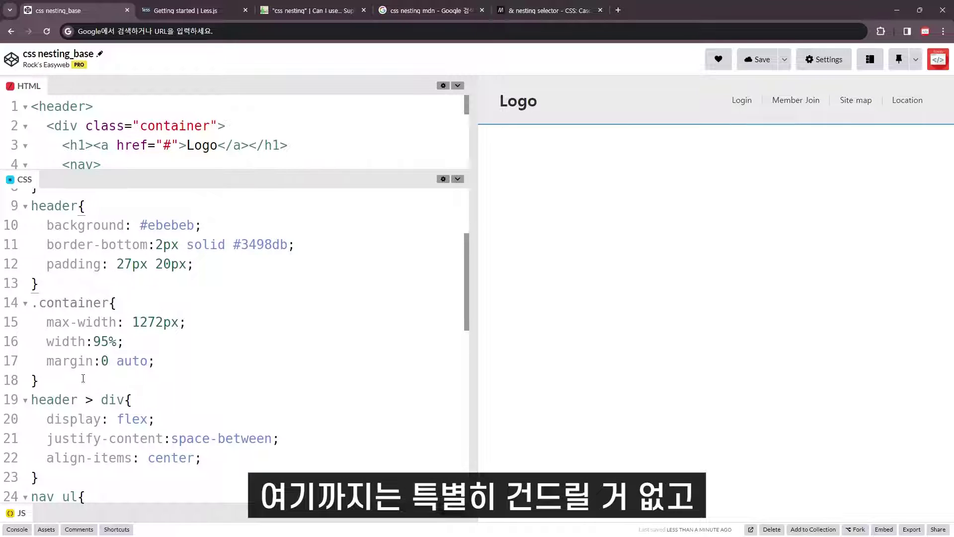
pyautogui.moveTo(83, 379); pyautogui.dragTo(7, 306)
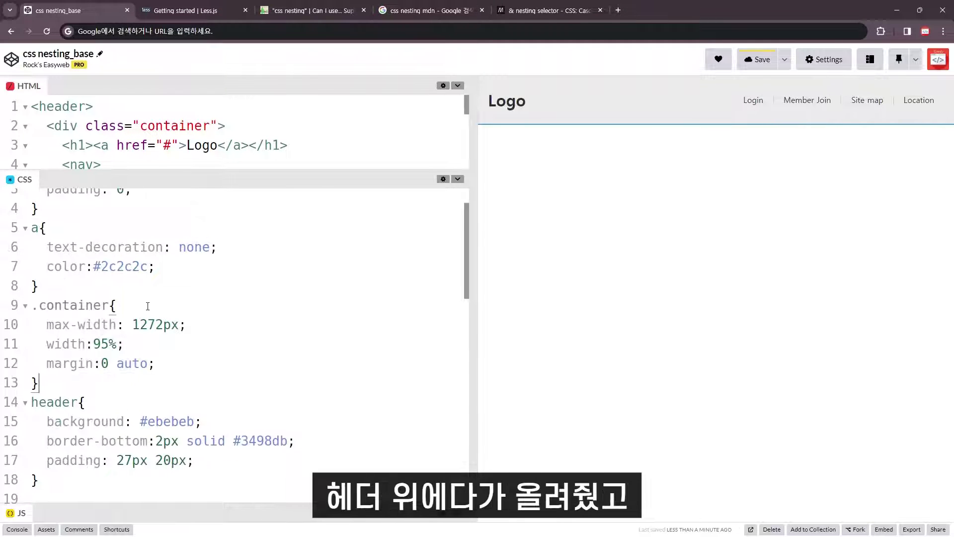
pyautogui.scroll(-2, 145, 307)
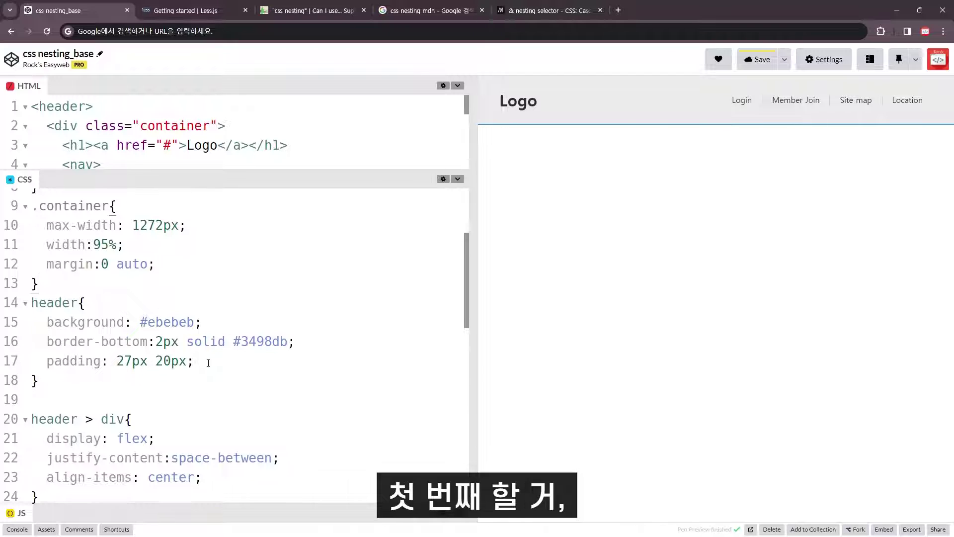
pyautogui.scroll(-1, 149, 385)
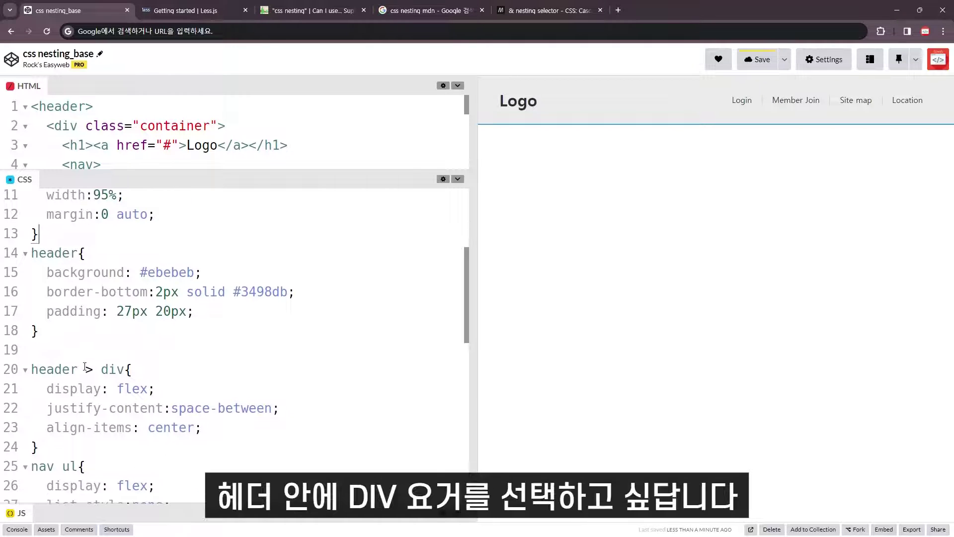
pyautogui.moveTo(86, 368); pyautogui.dragTo(75, 444)
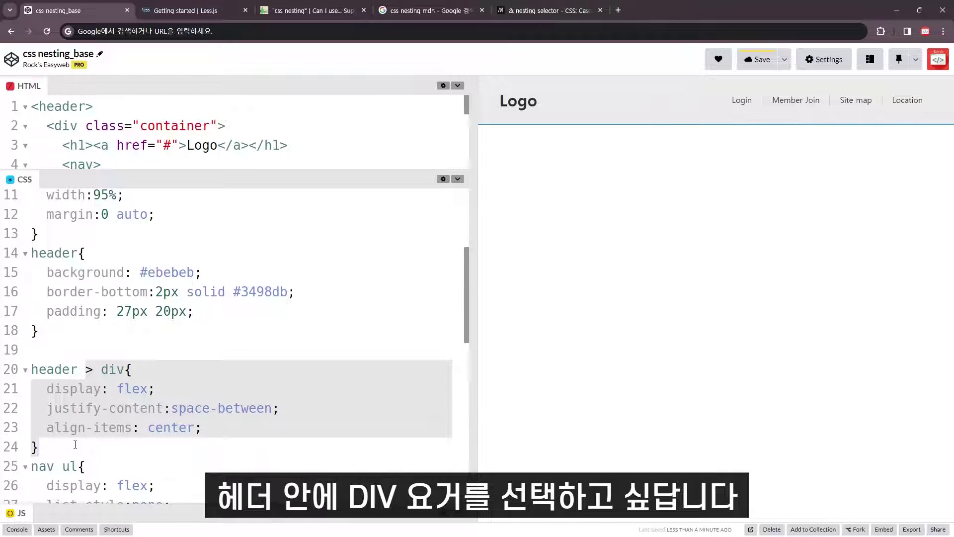
pyautogui.click(546, 9)
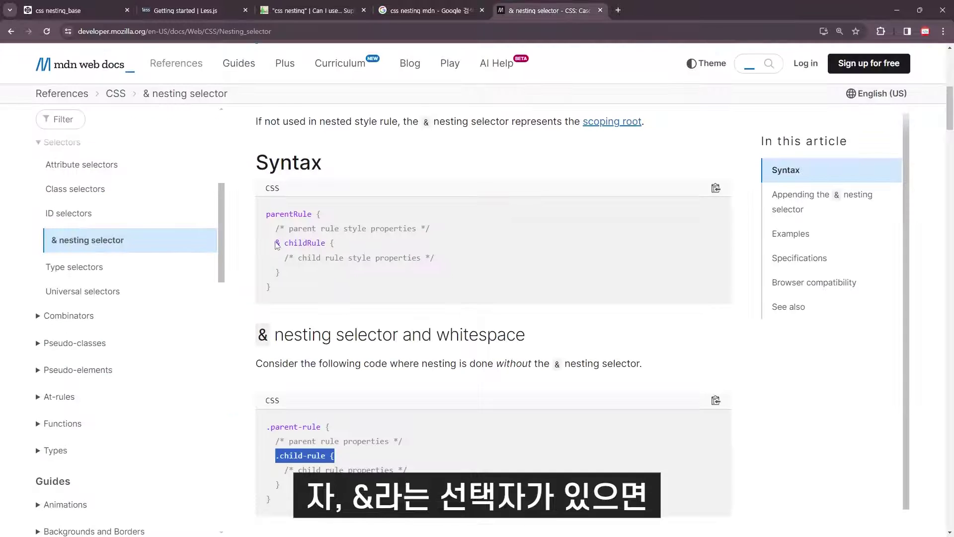
# Highlight the & childRule line in MDN's Syntax example, then go back to the css nesting_base pen
pyautogui.click(276, 240)
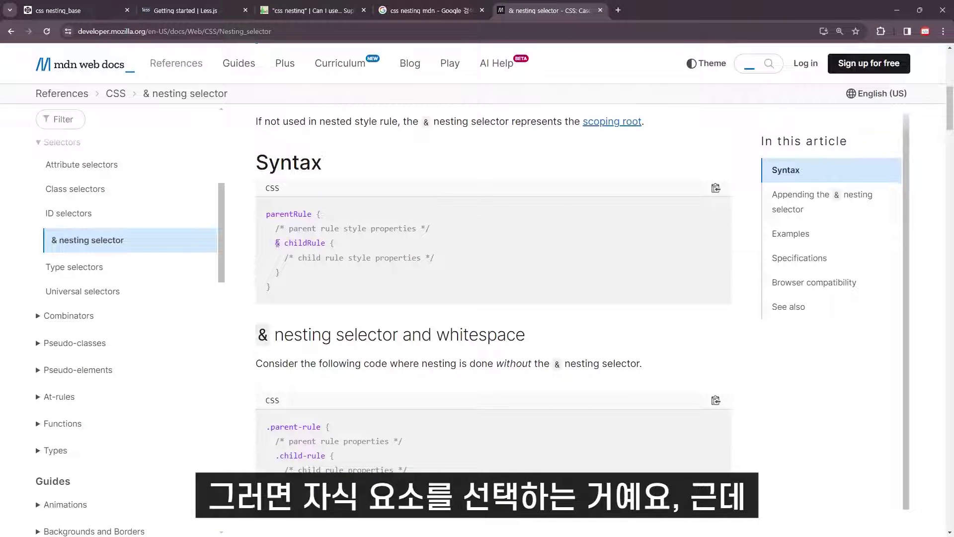
pyautogui.moveTo(276, 243); pyautogui.dragTo(324, 242)
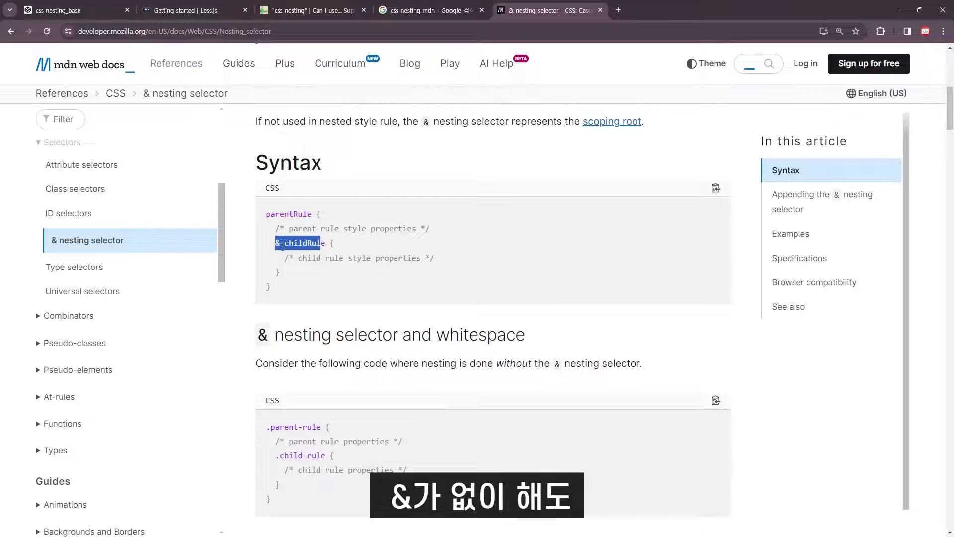
pyautogui.click(276, 244)
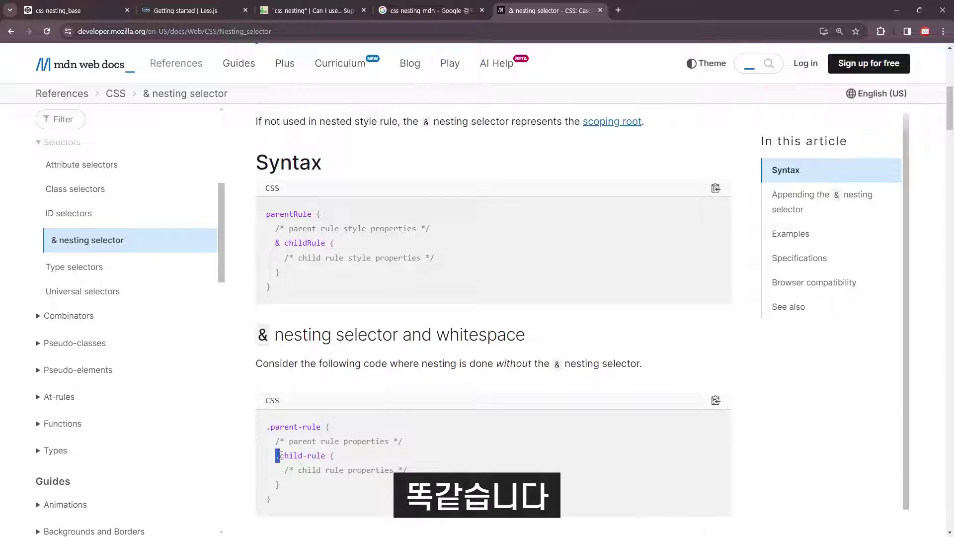
pyautogui.click(75, 9)
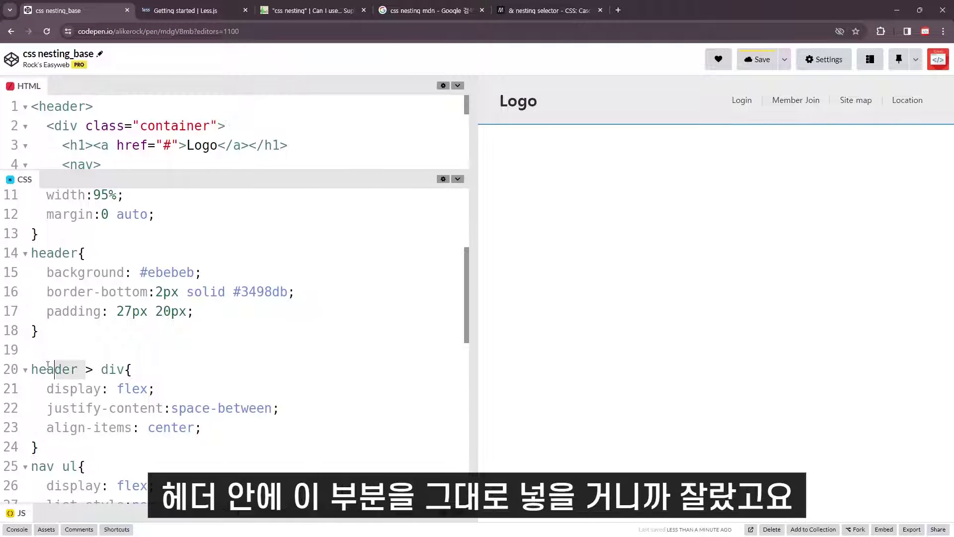
# Cut the header > div rule and paste it, indented, inside header after the padding line
pyautogui.click(3, 426)
pyautogui.moveTo(2, 426); pyautogui.dragTo(3, 371)
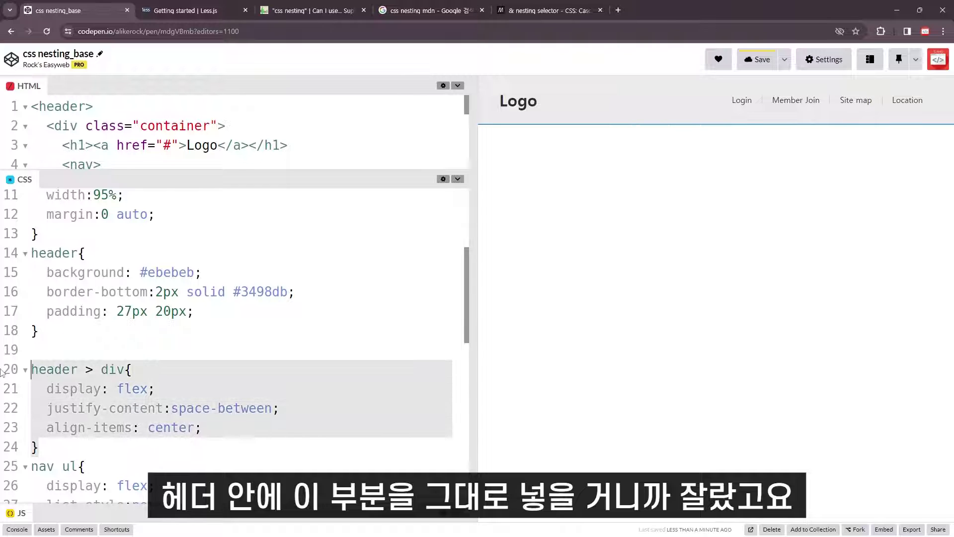
pyautogui.hotkey('ctrl', 'x')
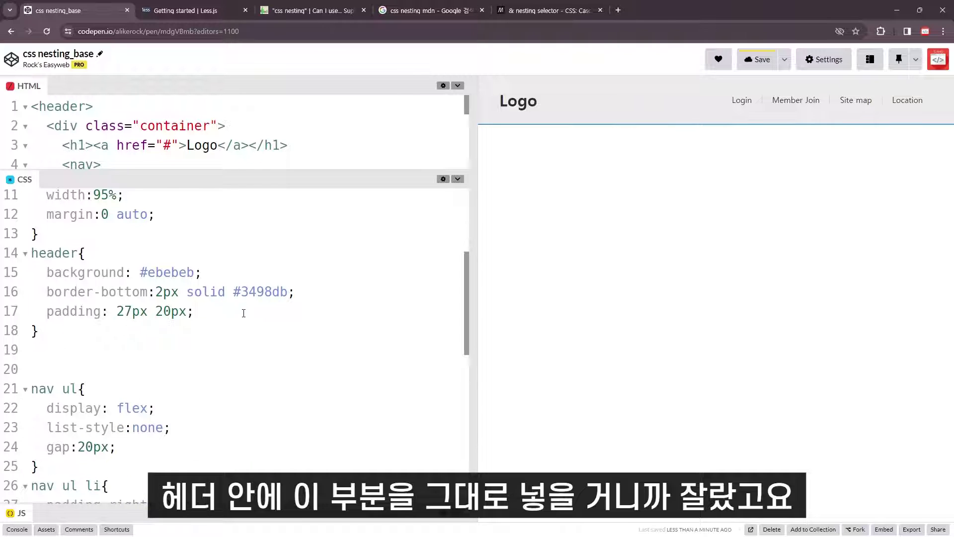
pyautogui.click(244, 312)
pyautogui.press('Return')
pyautogui.hotkey('ctrl', 'v')
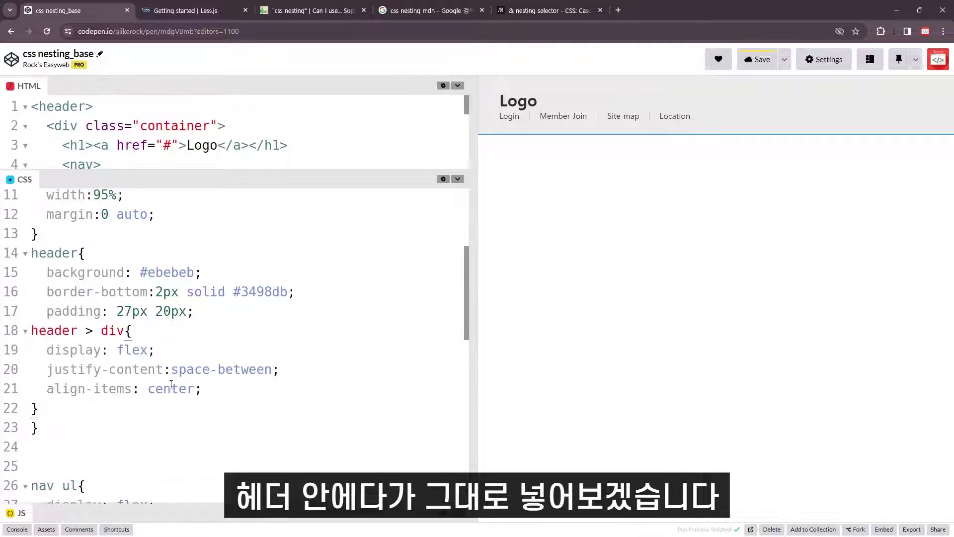
pyautogui.moveTo(40, 408); pyautogui.dragTo(117, 330)
pyautogui.press('Tab')
pyautogui.press('Left')
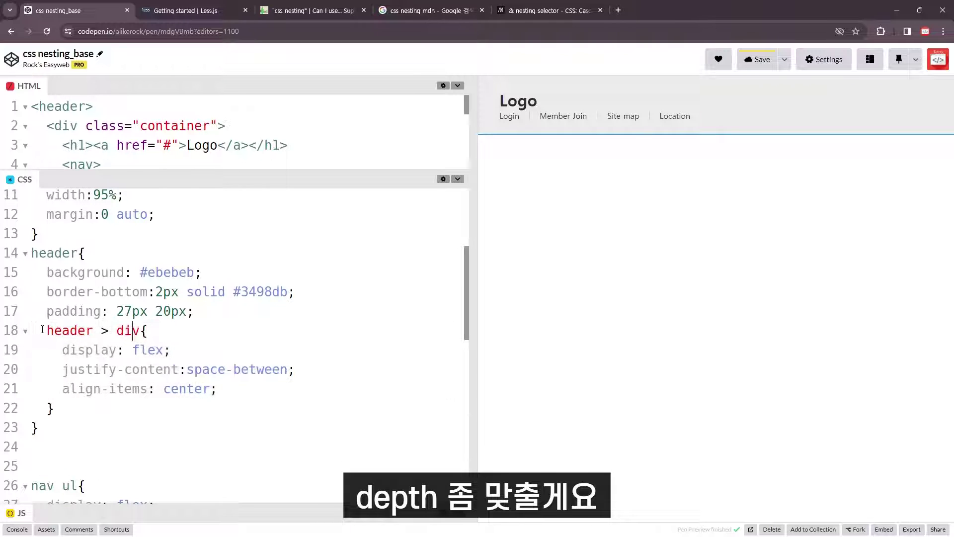
# Replace 'header' in the nested selector with '&', then remove it so the selector reads > div
pyautogui.moveTo(43, 330); pyautogui.dragTo(93, 330)
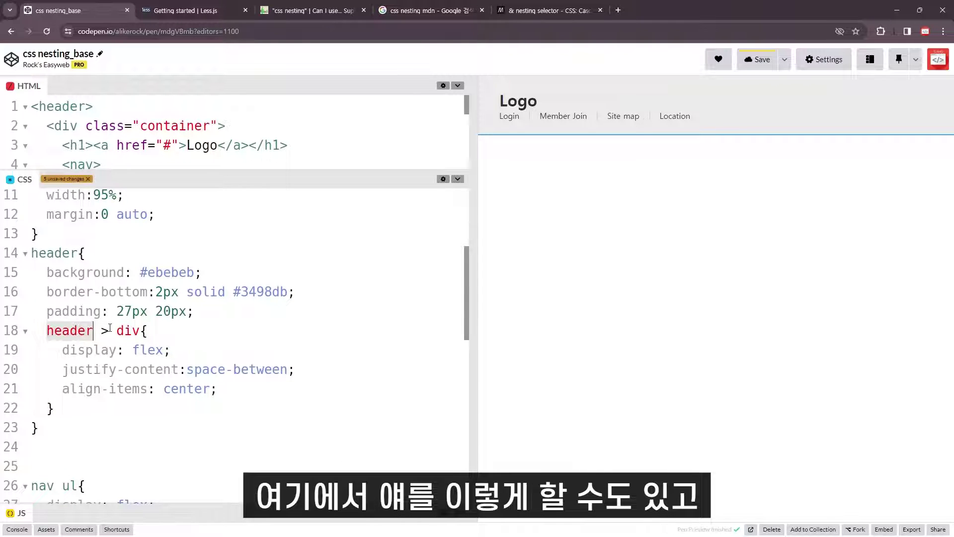
pyautogui.write('&')
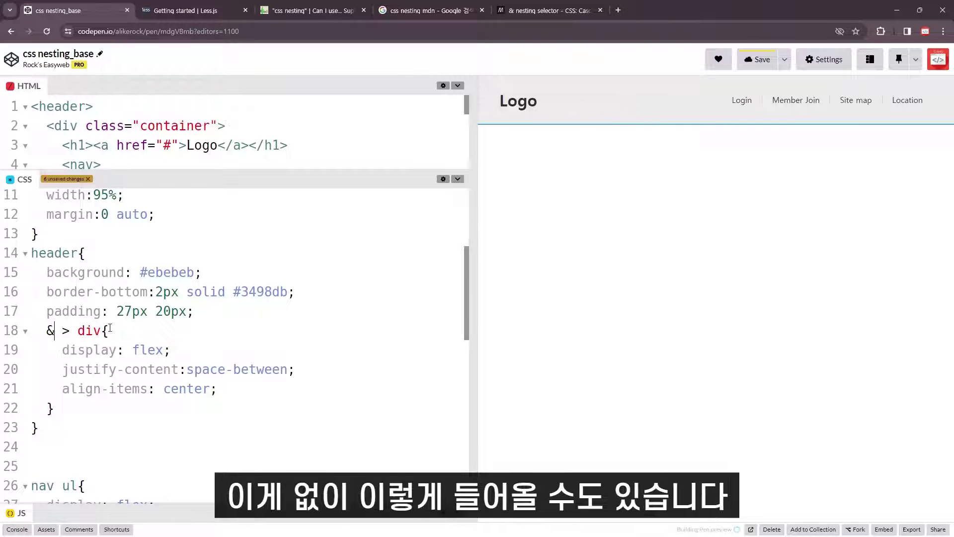
pyautogui.press('BackSpace')
pyautogui.press('Delete')
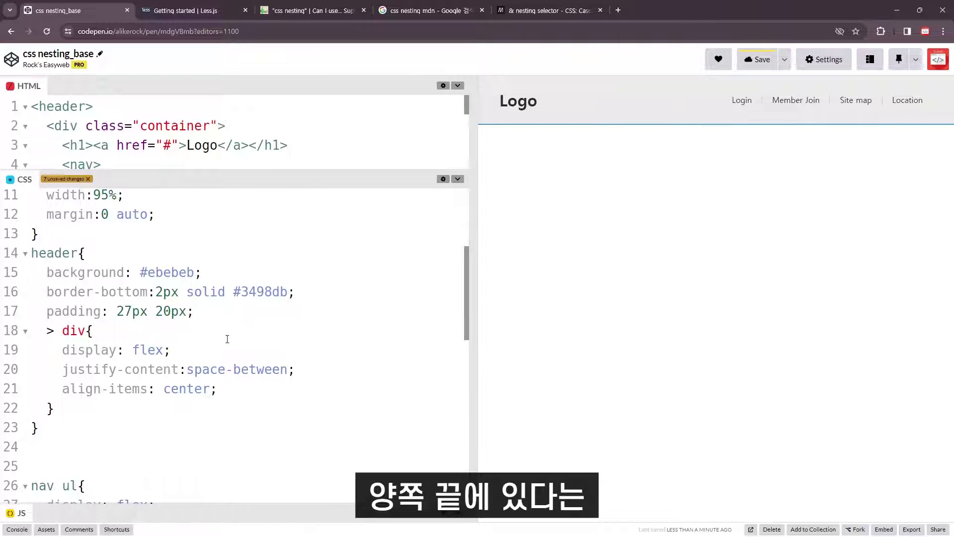
pyautogui.moveTo(62, 408); pyautogui.dragTo(18, 333)
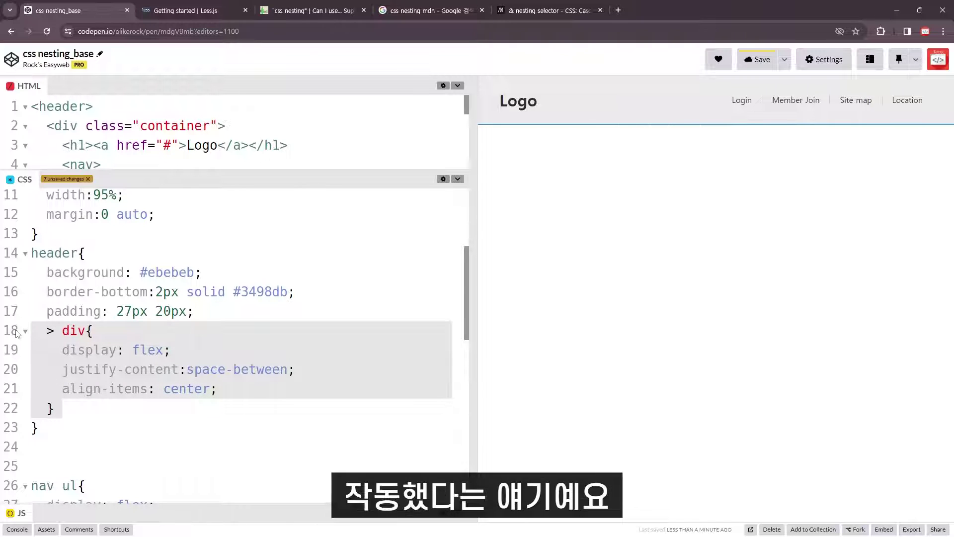
pyautogui.click(153, 336)
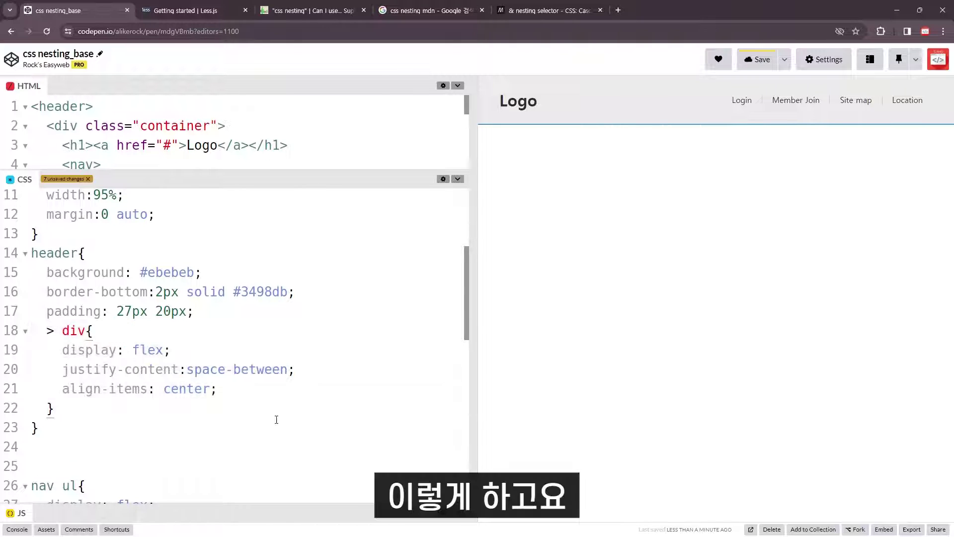
# Cut the nav ul li padding and border rule and paste it inside nav ul after gap:20px
pyautogui.scroll(-5, 276, 419)
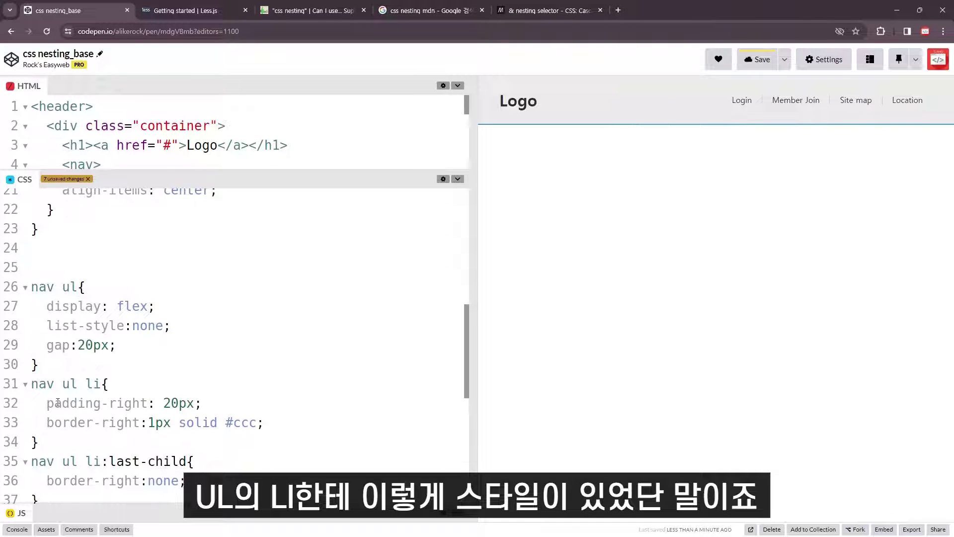
pyautogui.moveTo(46, 403); pyautogui.dragTo(285, 423)
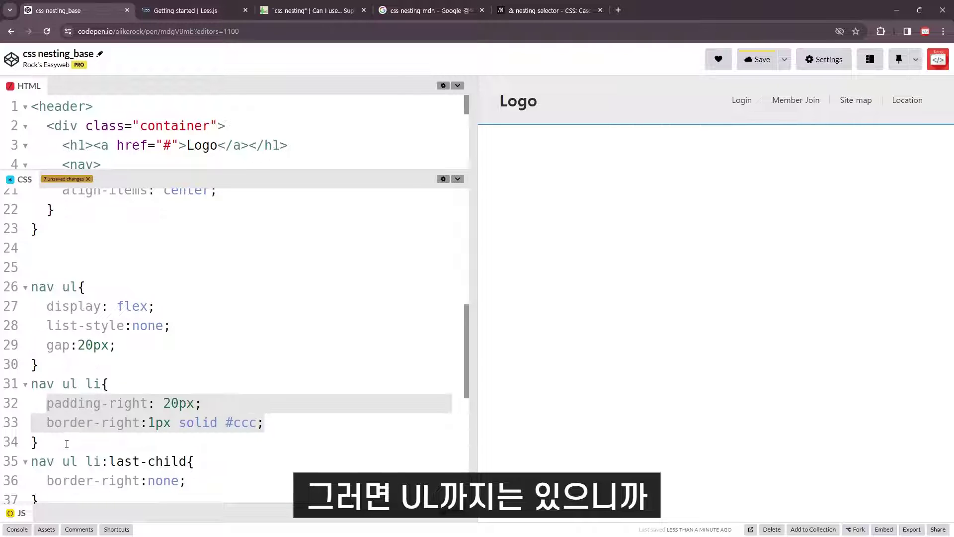
pyautogui.moveTo(66, 443); pyautogui.dragTo(14, 390)
pyautogui.hotkey('ctrl', 'x')
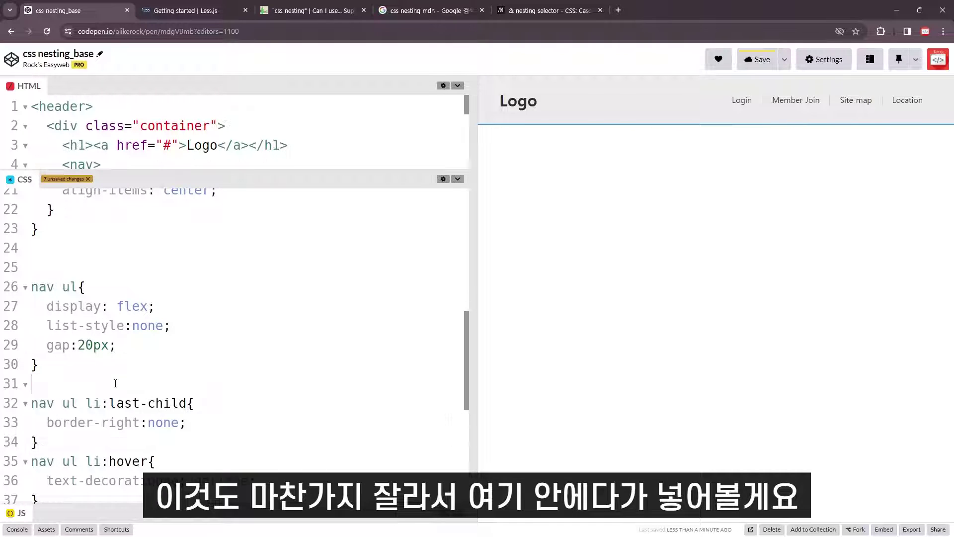
pyautogui.click(151, 339)
pyautogui.press('Return')
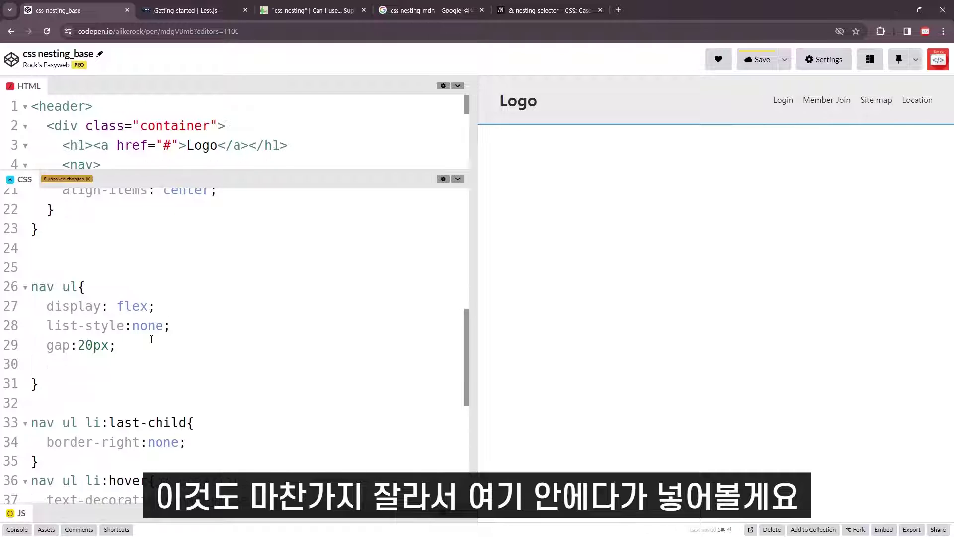
pyautogui.hotkey('ctrl', 'v')
# Indent the pasted rule one level and shorten its selector from 'nav ul li' to 'li'
pyautogui.moveTo(40, 423); pyautogui.dragTo(12, 371)
pyautogui.press('Tab')
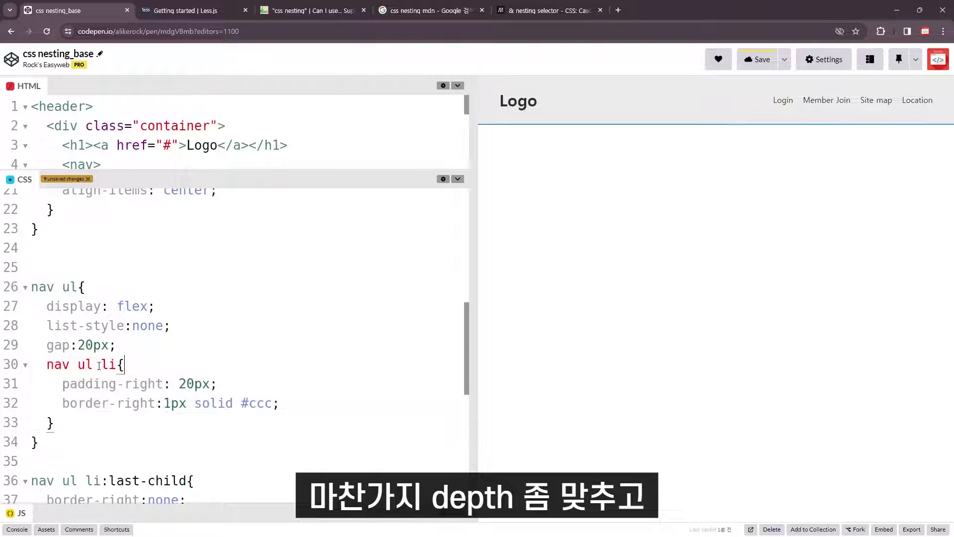
pyautogui.moveTo(99, 364); pyautogui.dragTo(46, 364)
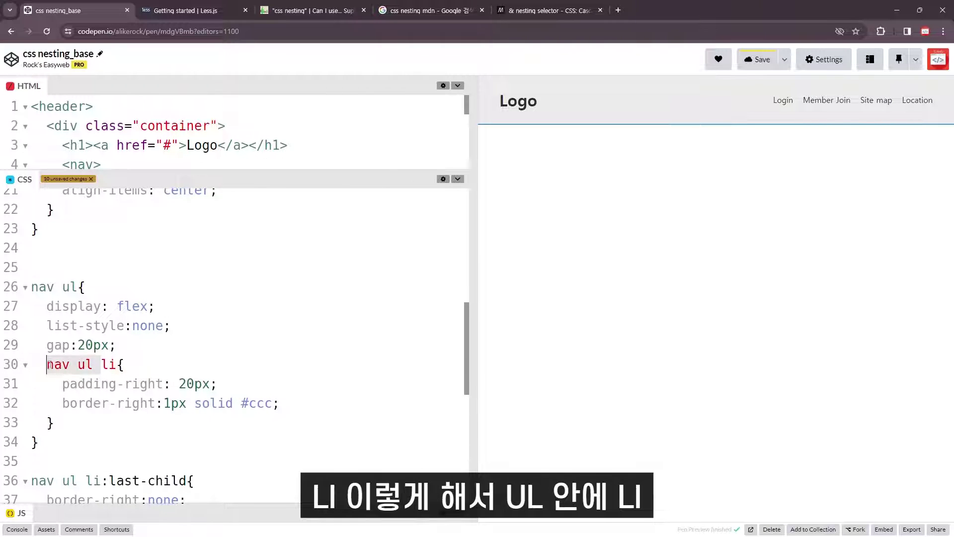
pyautogui.press('BackSpace')
pyautogui.click(70, 364)
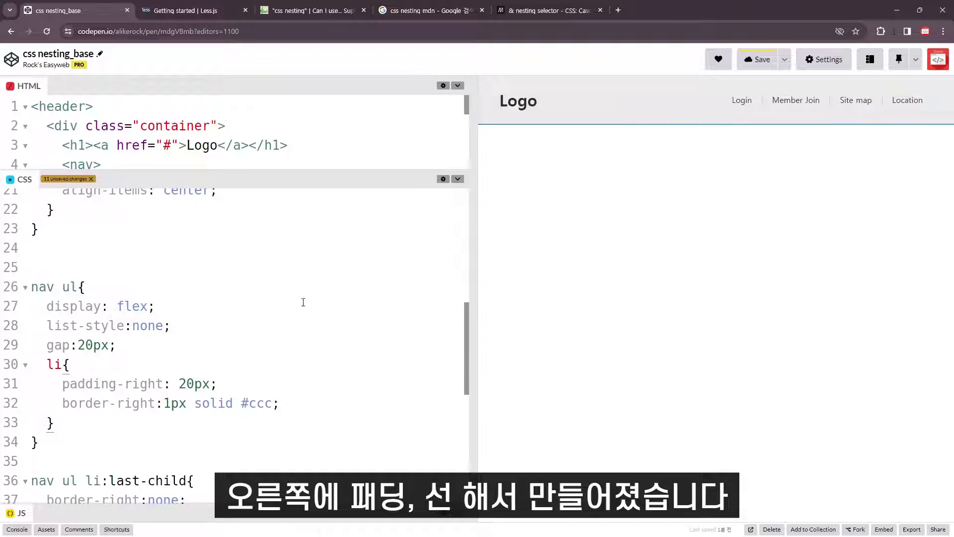
pyautogui.scroll(-1, 184, 374)
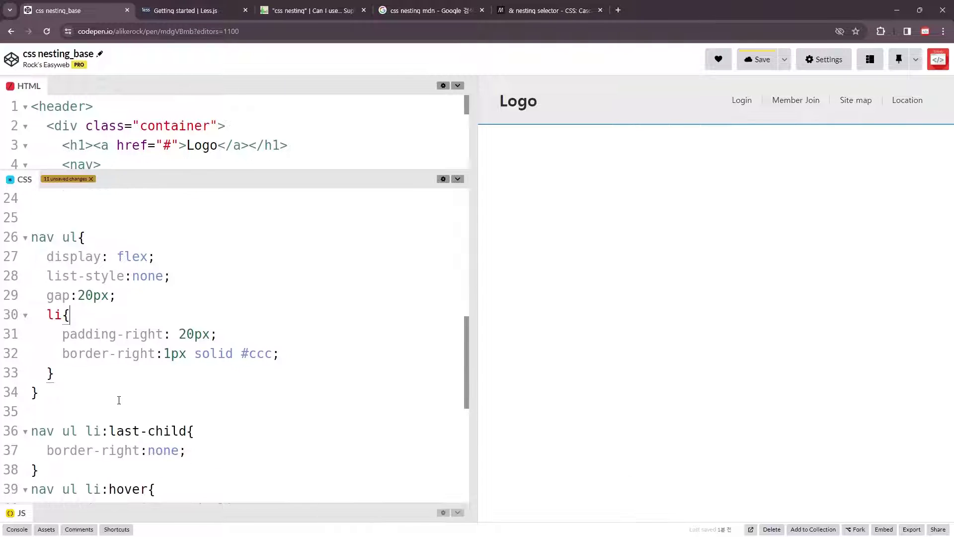
# Cut the top-level nav ul li:last-child border-right:none rule
pyautogui.click(48, 314)
pyautogui.scroll(-1, 231, 425)
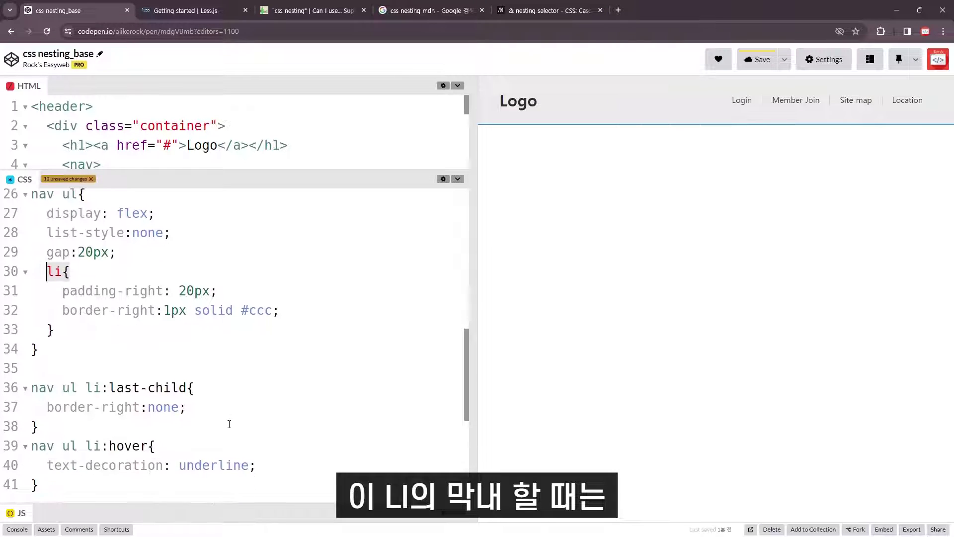
pyautogui.click(115, 383)
pyautogui.moveTo(101, 383); pyautogui.dragTo(186, 381)
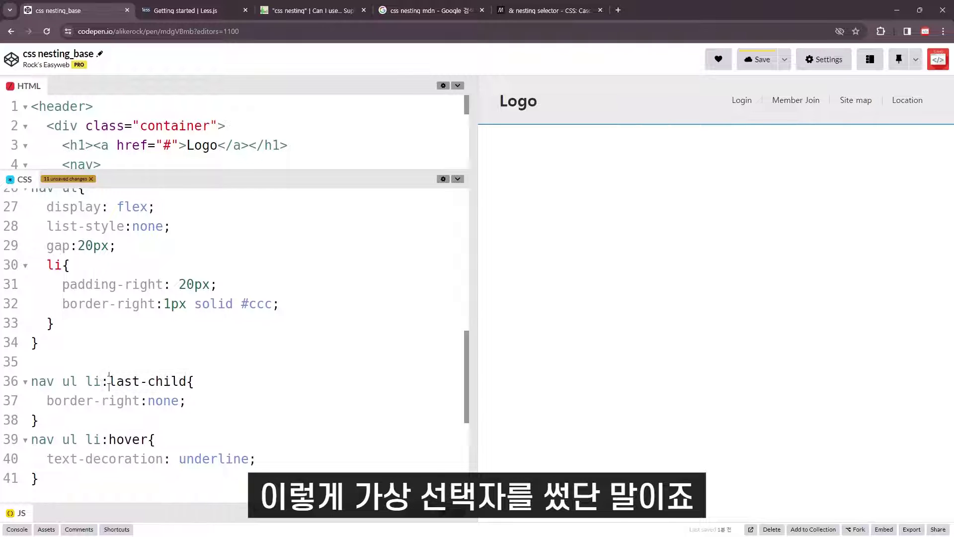
pyautogui.moveTo(31, 381)
pyautogui.mouseDown()
pyautogui.moveTo(61, 412)
pyautogui.moveTo(17, 390)
pyautogui.mouseUp()
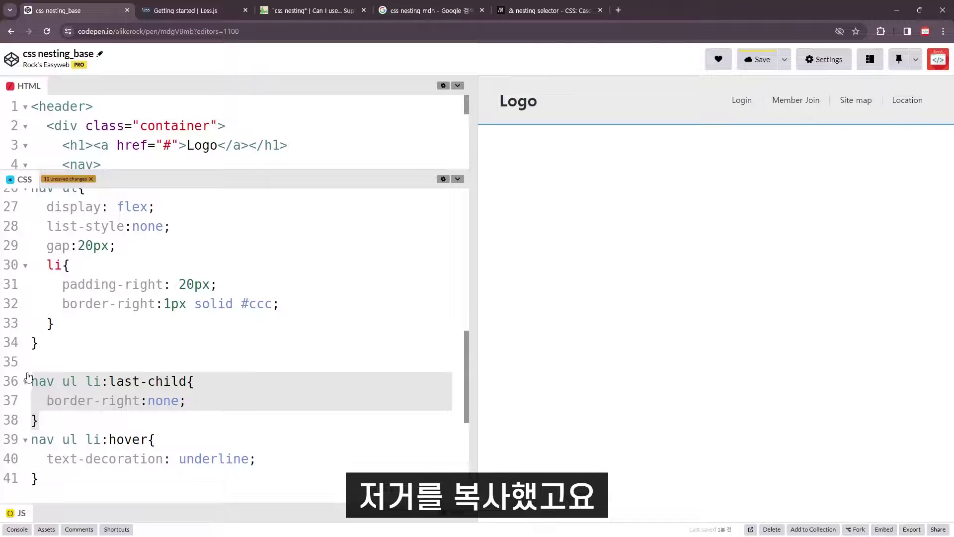
pyautogui.press('Delete')
# Paste the last-child rule inside li after border-right and indent it as a nested block
pyautogui.click(311, 305)
pyautogui.press('Return')
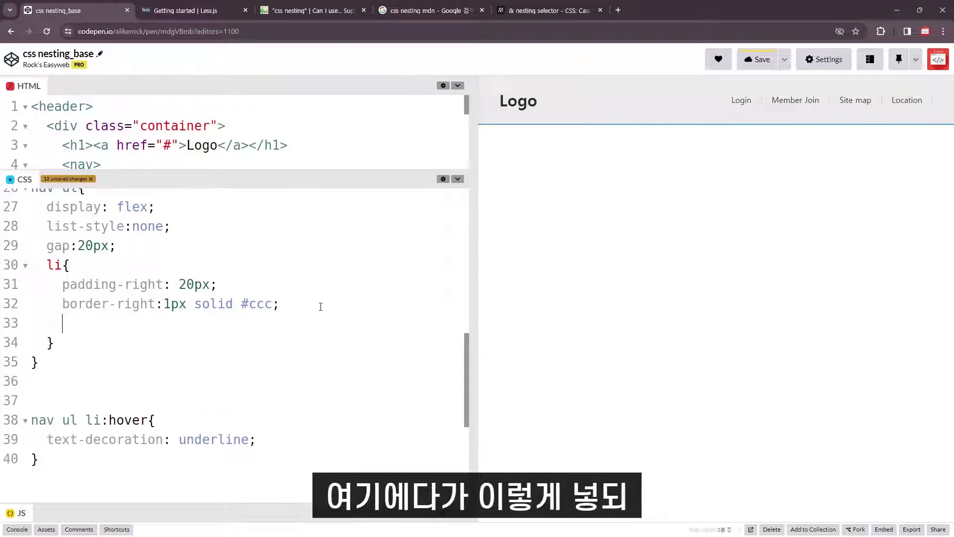
pyautogui.hotkey('ctrl', 'v')
pyautogui.press('Tab')
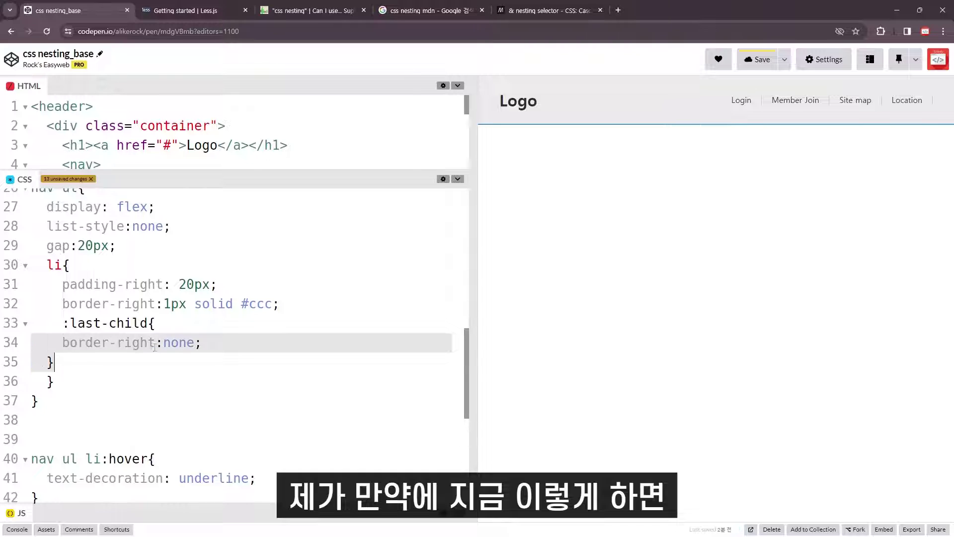
pyautogui.press('Tab')
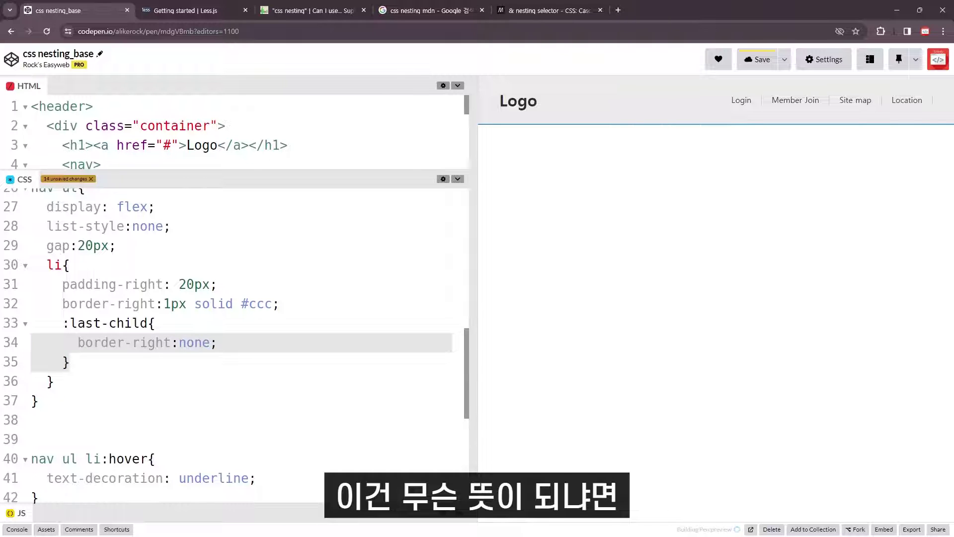
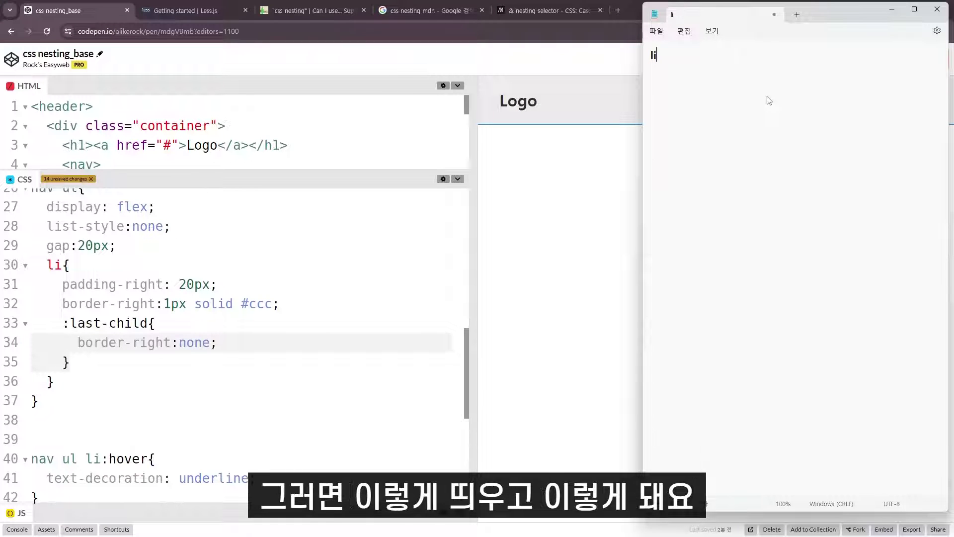
# Write 'li:last-child' (no space) and 'li a:last-child' on two lines in Notepad
pyautogui.write(' :list-')
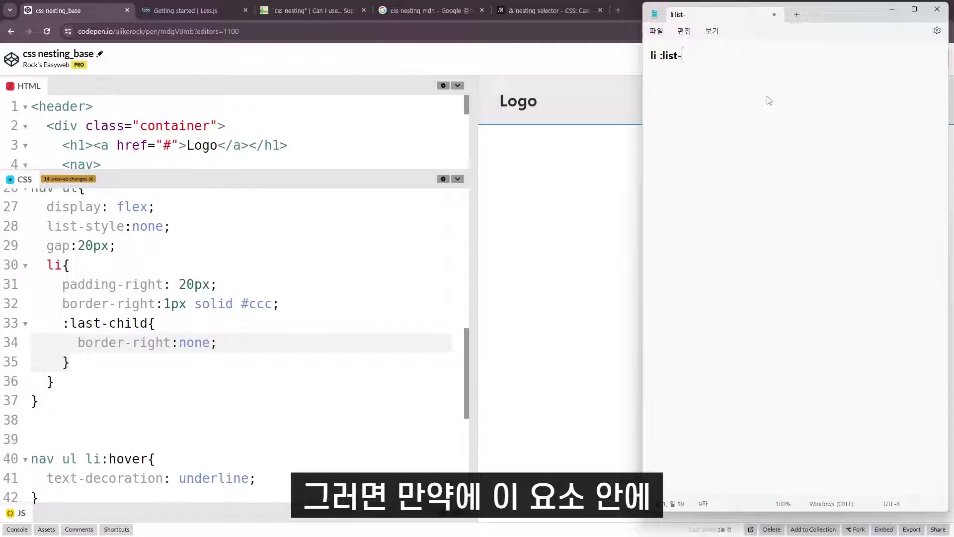
pyautogui.write('child')
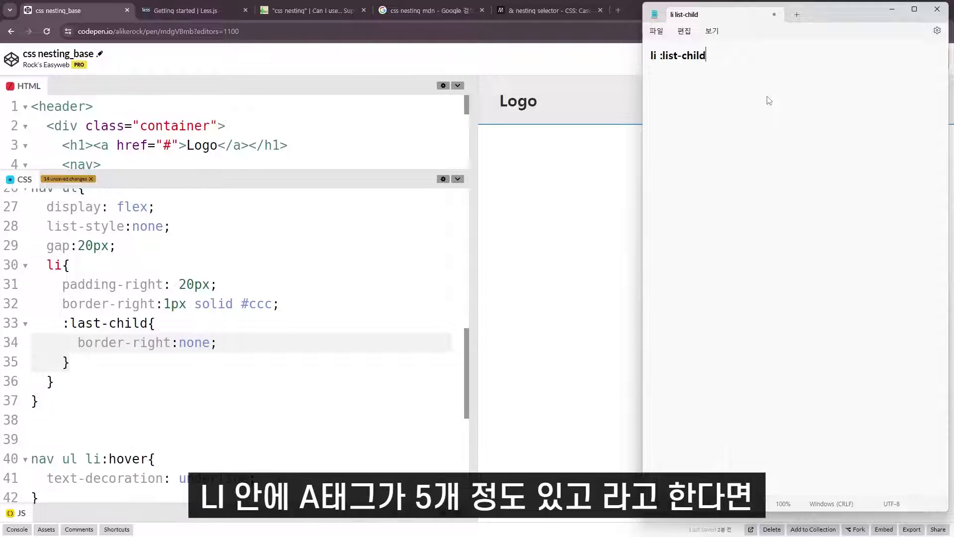
pyautogui.scroll(3, 769, 101)
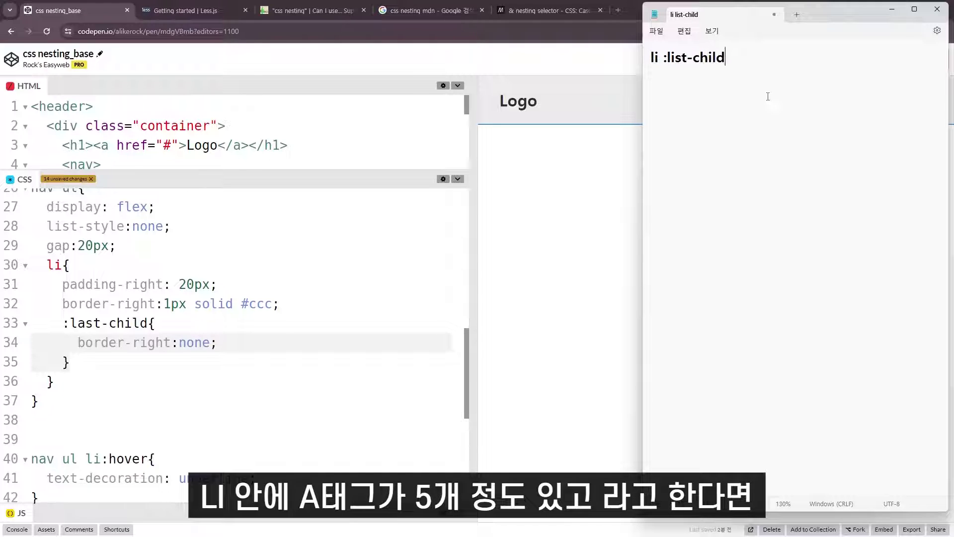
pyautogui.scroll(3, 768, 96)
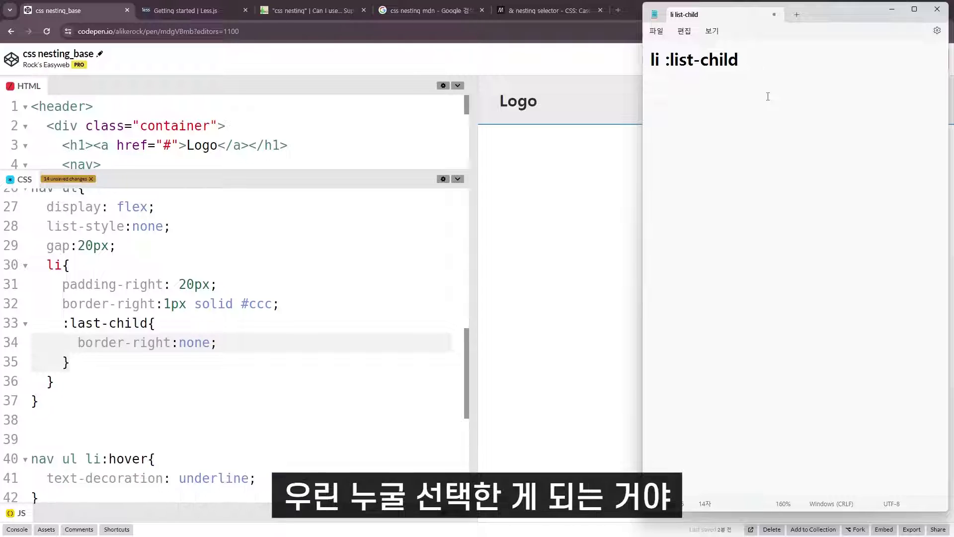
pyautogui.write('li a')
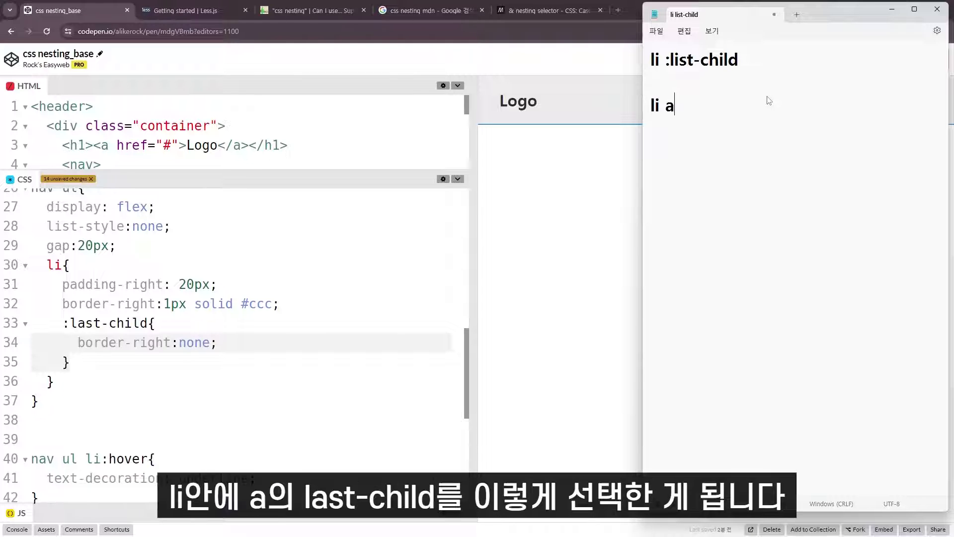
pyautogui.write(':lis')
pyautogui.press('BackSpace')
pyautogui.press('BackSpace')
pyautogui.write('a')
pyautogui.write('st-child')
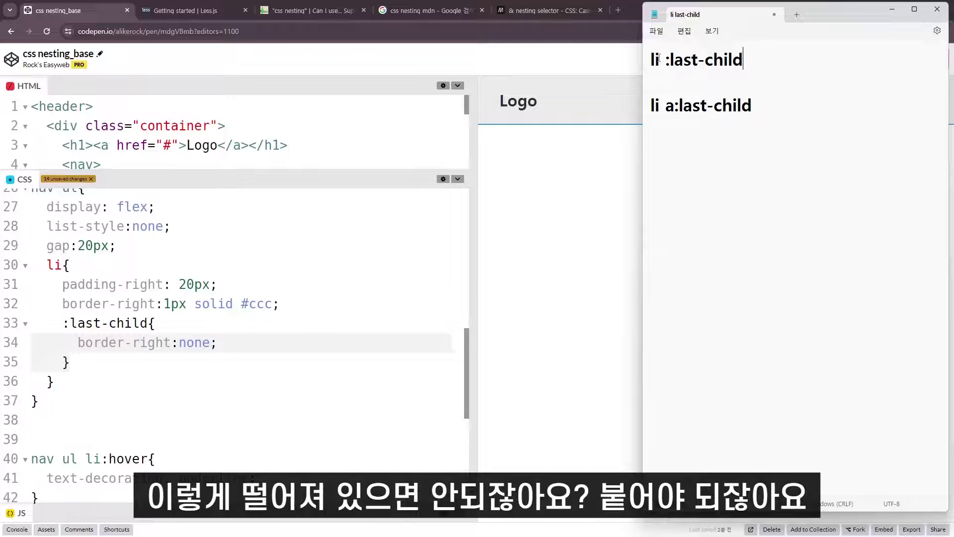
pyautogui.moveTo(660, 61); pyautogui.dragTo(667, 62)
pyautogui.press('BackSpace')
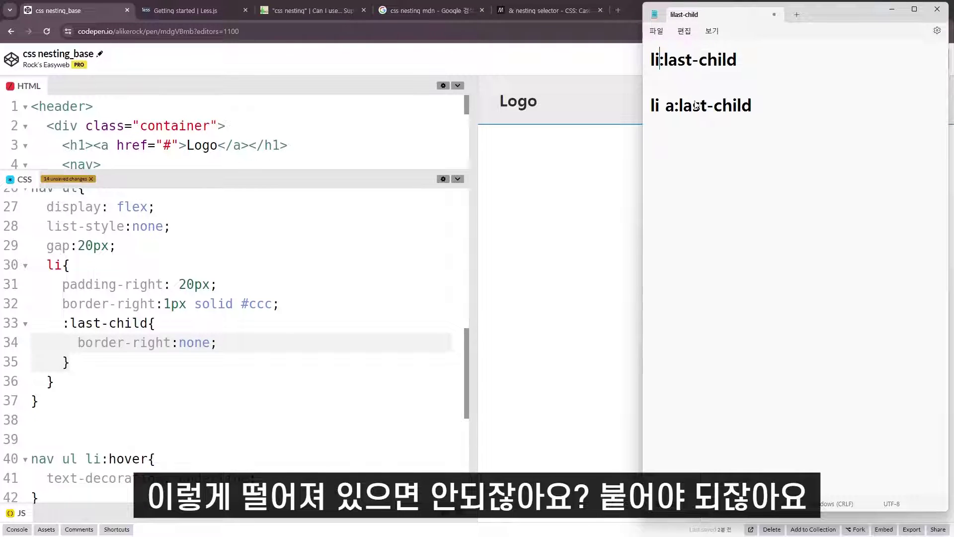
# Prefix the nested :last-child rule on line 33 with & so Location loses its right divider
pyautogui.click(60, 323)
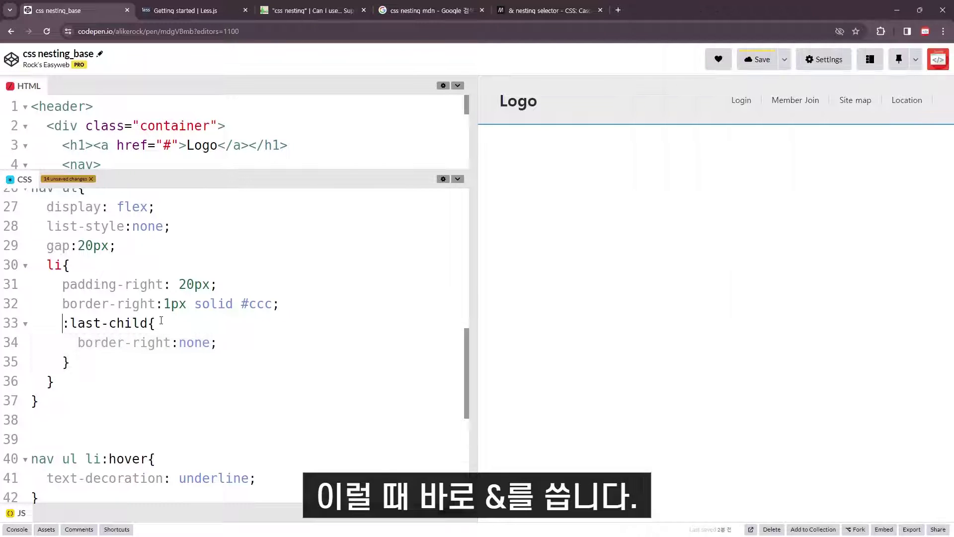
pyautogui.write('&')
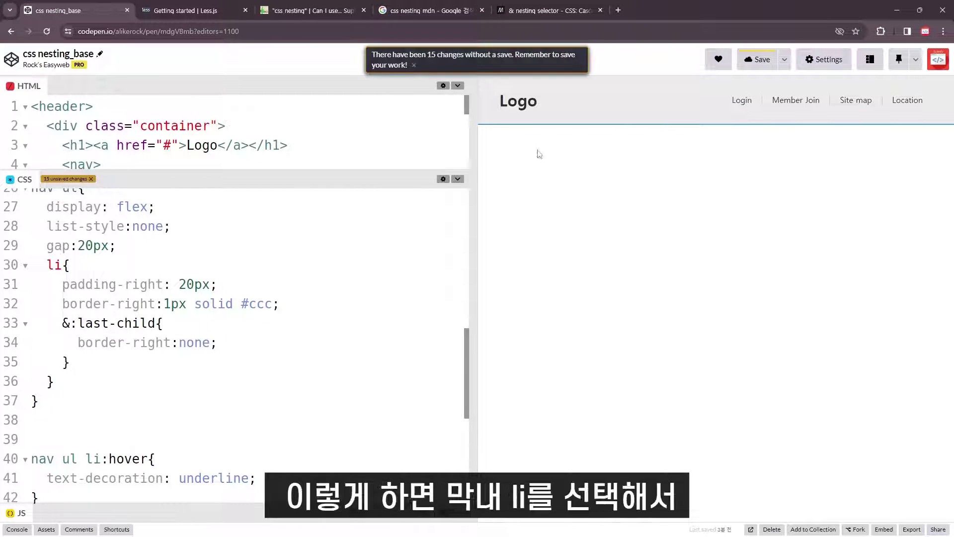
pyautogui.moveTo(77, 343); pyautogui.dragTo(272, 347)
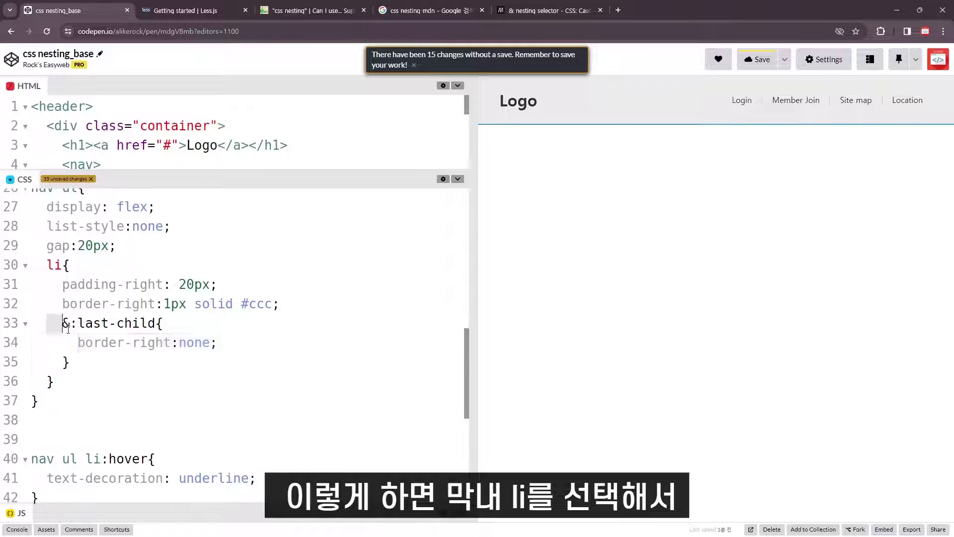
pyautogui.moveTo(47, 323); pyautogui.dragTo(69, 362)
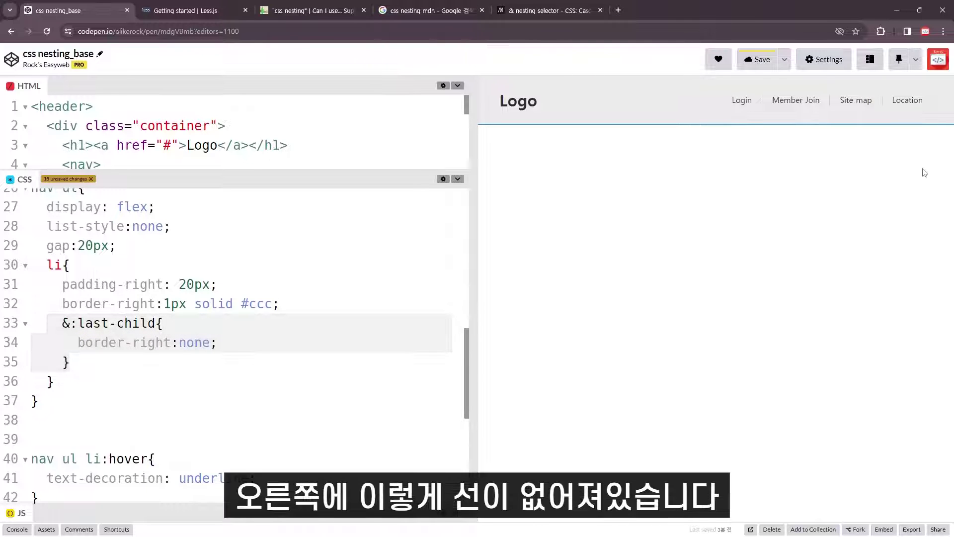
pyautogui.moveTo(932, 89); pyautogui.dragTo(939, 110)
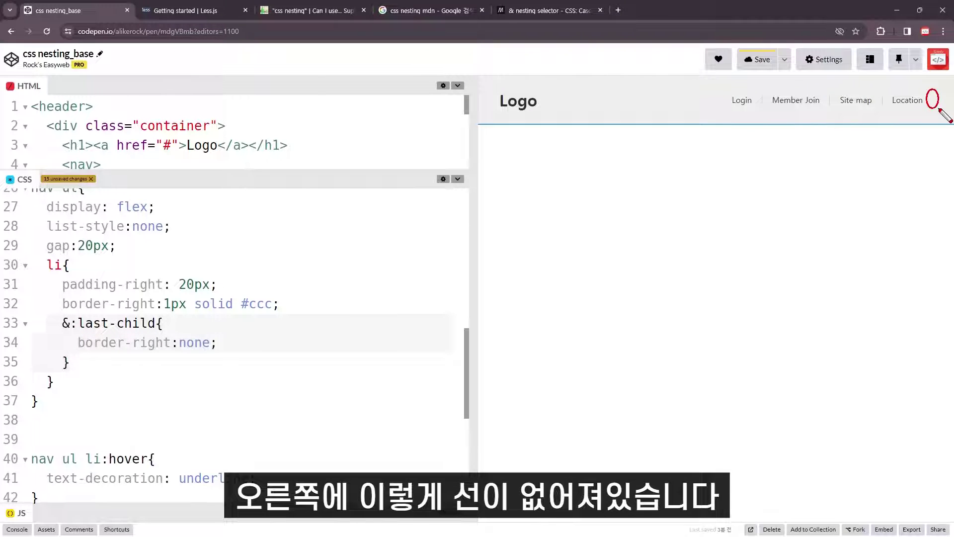
pyautogui.press('Escape')
# Point out the &:last-child block nested inside the li rule again
pyautogui.click(85, 273)
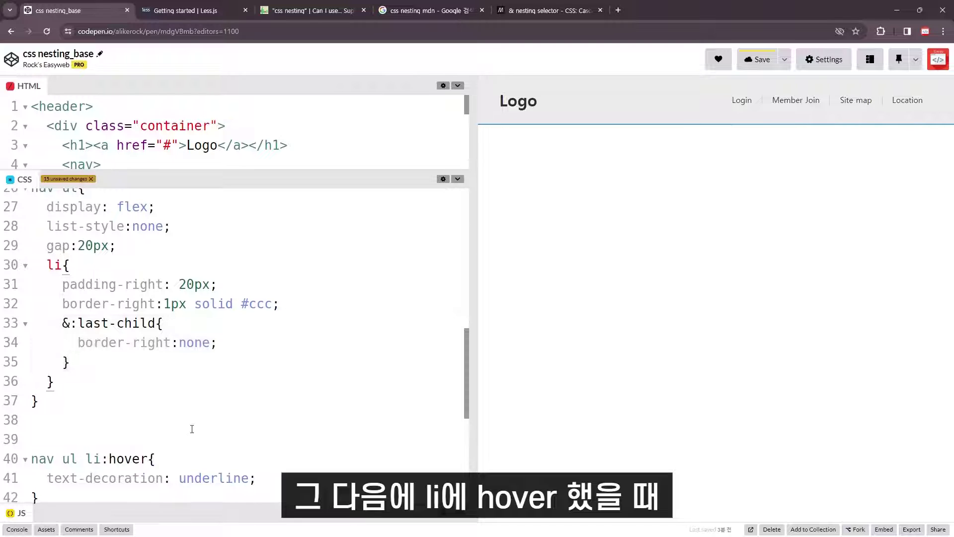
pyautogui.scroll(-2, 192, 428)
pyautogui.scroll(2, 134, 343)
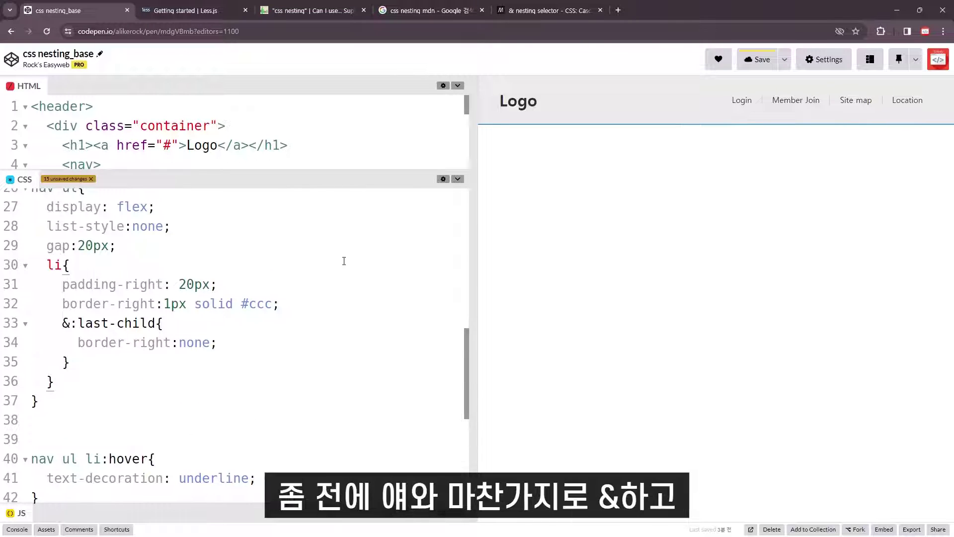
pyautogui.moveTo(62, 323)
pyautogui.mouseDown()
pyautogui.moveTo(76, 356)
pyautogui.moveTo(121, 394)
pyautogui.mouseUp()
pyautogui.scroll(-2, 207, 390)
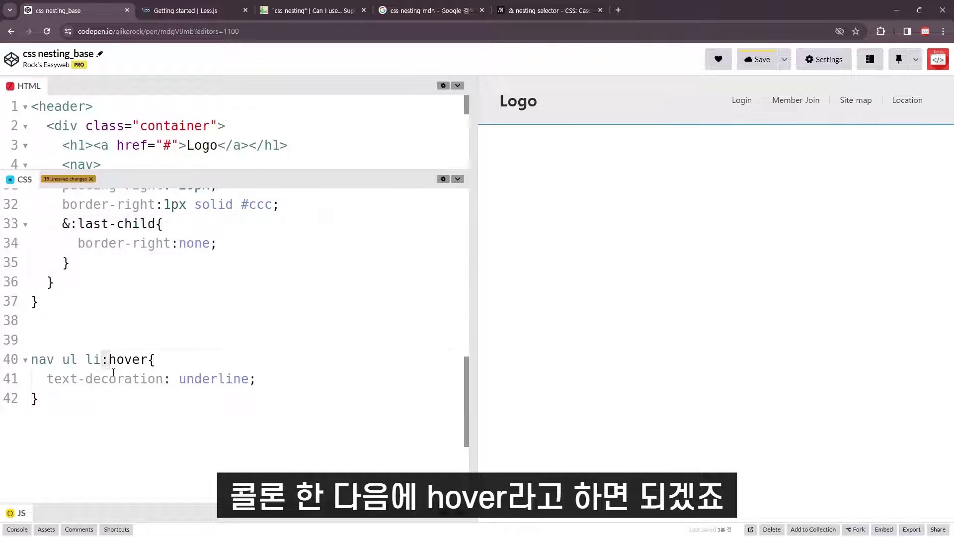
# Cut the underline hover declaration, undoing a stray :last-child line
pyautogui.hotkey('ctrl', 'x')
pyautogui.click(92, 262)
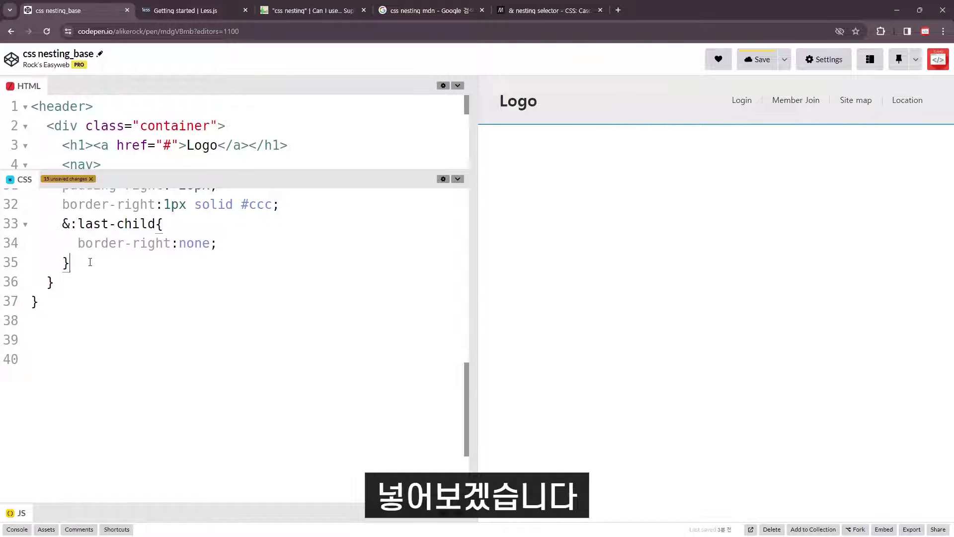
pyautogui.press('Return')
pyautogui.write(':last-child')
pyautogui.scroll(1, 143, 304)
pyautogui.hotkey('ctrl', 'z')
pyautogui.hotkey('ctrl', 'z')
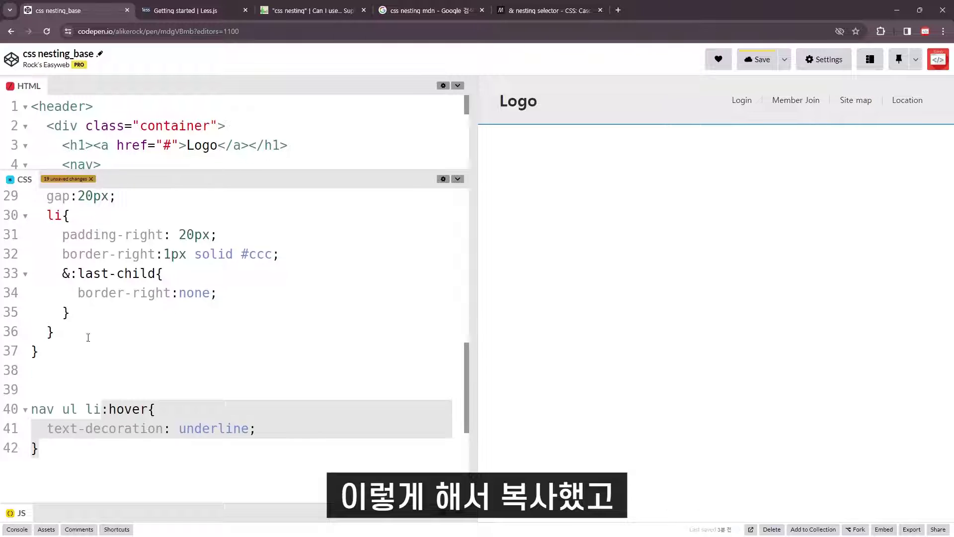
# Add an indented &:hover block with text-decoration: underline after the last-child block
pyautogui.click(85, 316)
pyautogui.press('Return')
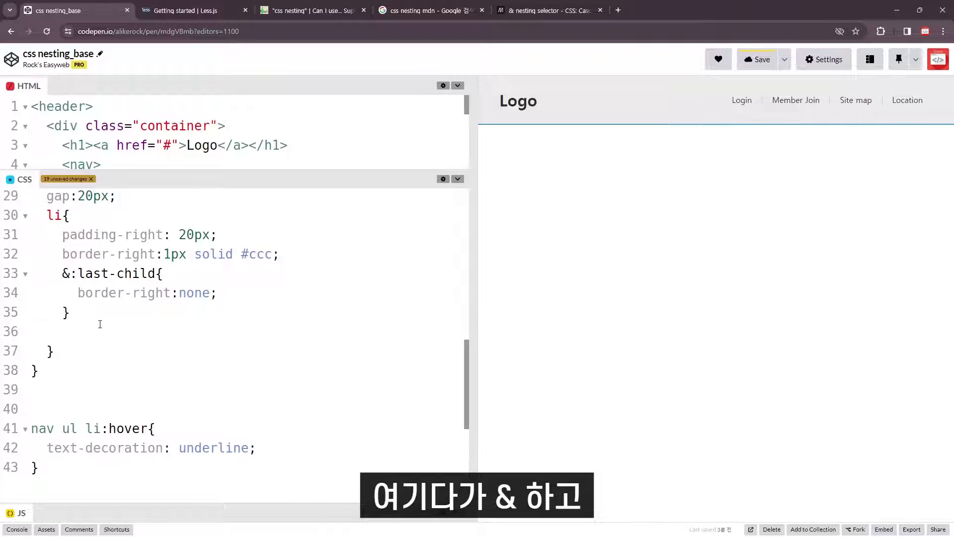
pyautogui.write('&')
pyautogui.hotkey('ctrl', 'v')
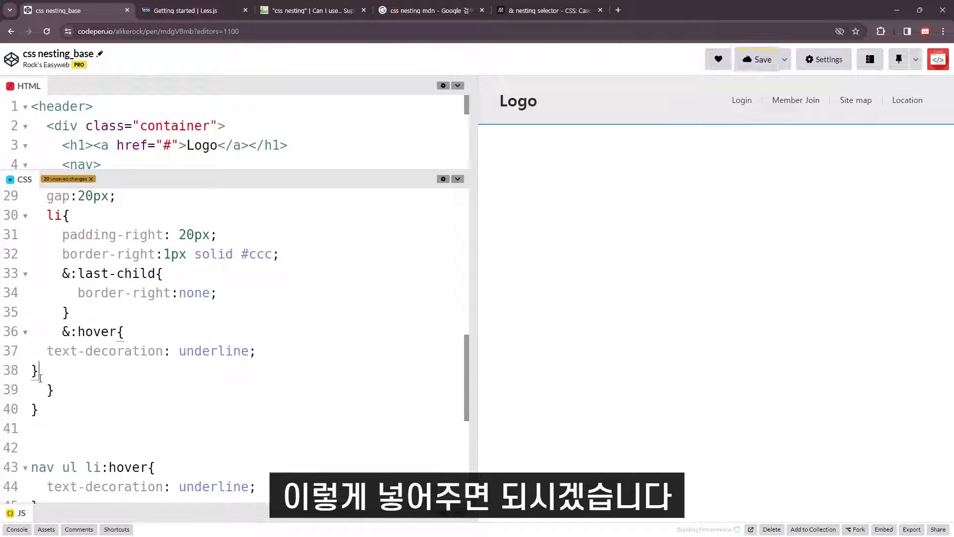
pyautogui.hotkey('shift', 'Up')
pyautogui.press('Tab')
# Delete the old standalone nav ul li:hover rule
pyautogui.click(189, 393)
pyautogui.scroll(-2, 190, 392)
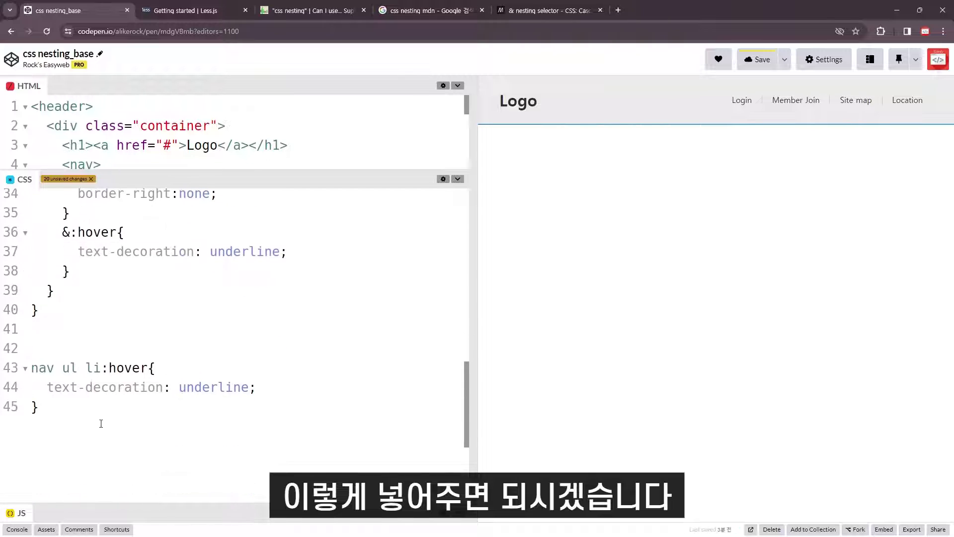
pyautogui.moveTo(100, 419); pyautogui.dragTo(26, 368)
pyautogui.press('BackSpace')
pyautogui.scroll(3, 198, 347)
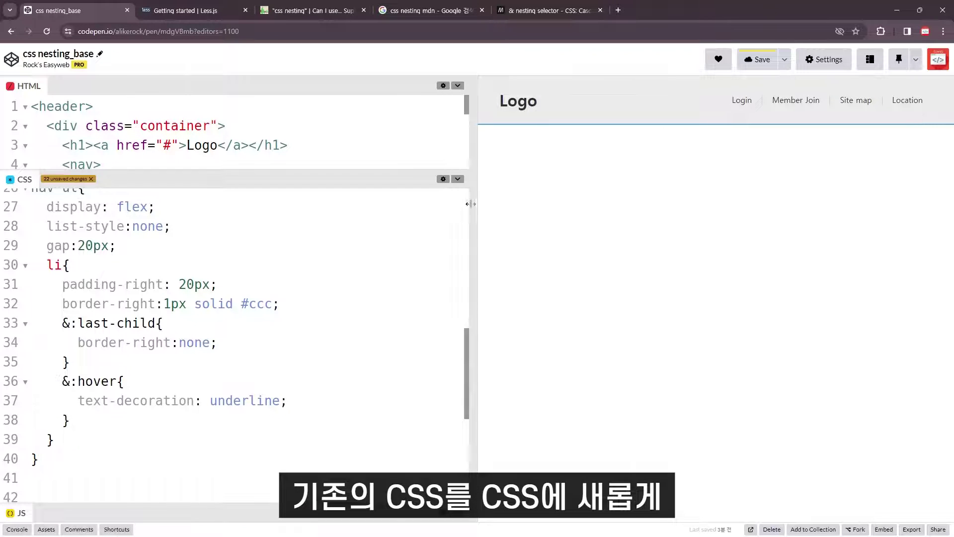
# Resize the preview and code panes and scroll back to the li rule
pyautogui.moveTo(478, 205); pyautogui.dragTo(437, 213)
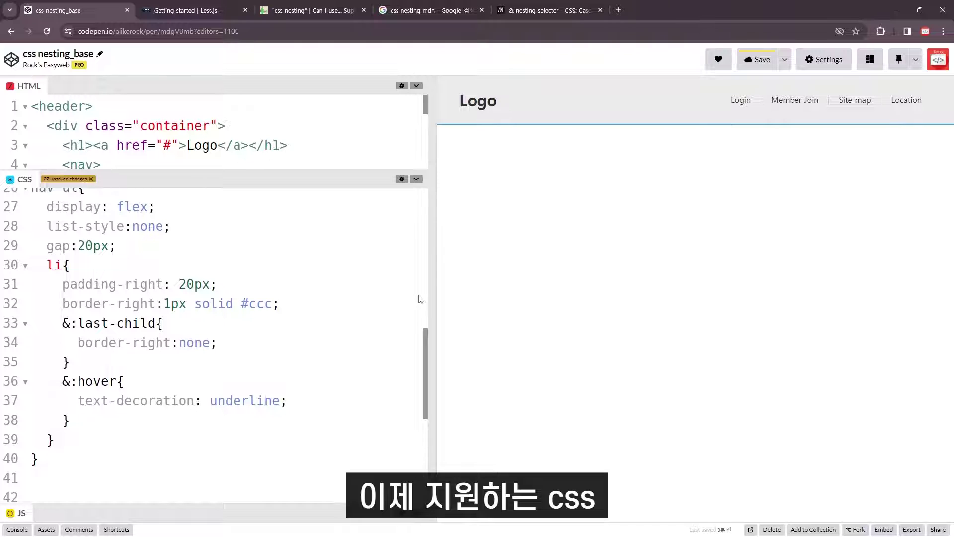
pyautogui.moveTo(432, 292); pyautogui.dragTo(520, 291)
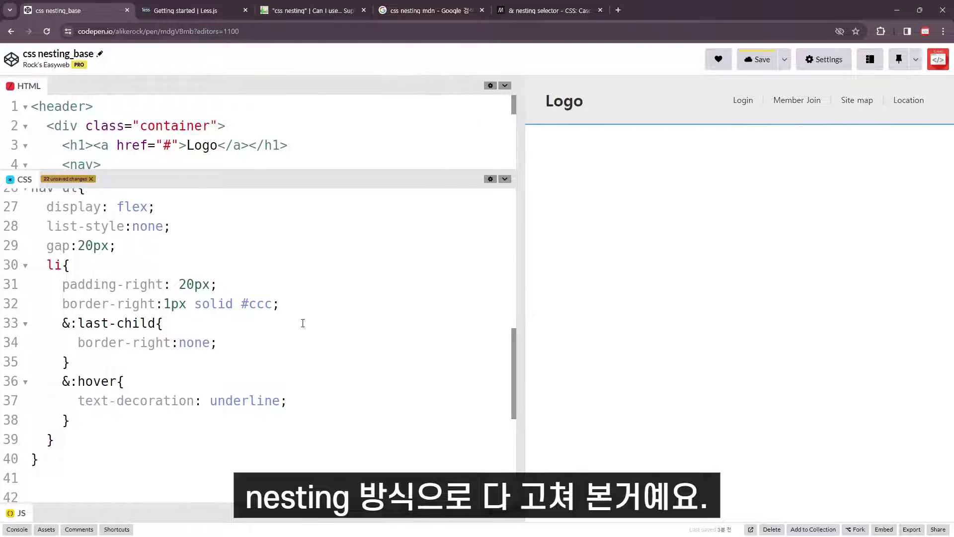
pyautogui.scroll(3, 139, 284)
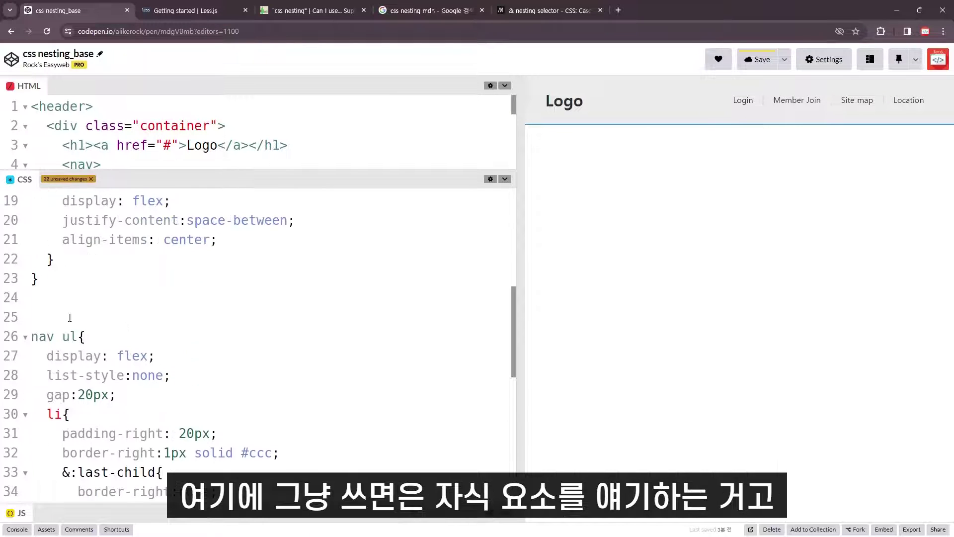
pyautogui.scroll(2, 99, 308)
pyautogui.scroll(2, 74, 338)
pyautogui.scroll(1, 59, 352)
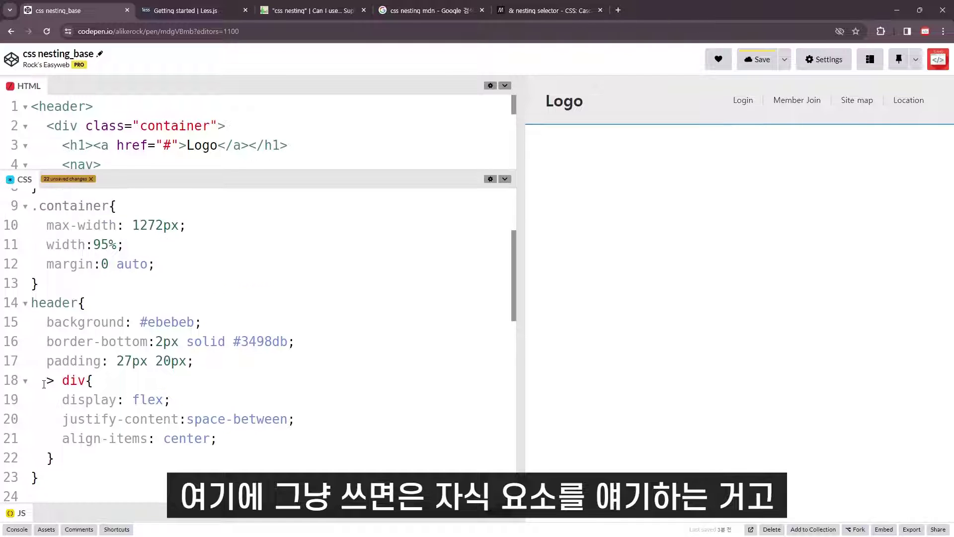
pyautogui.scroll(-5, 99, 350)
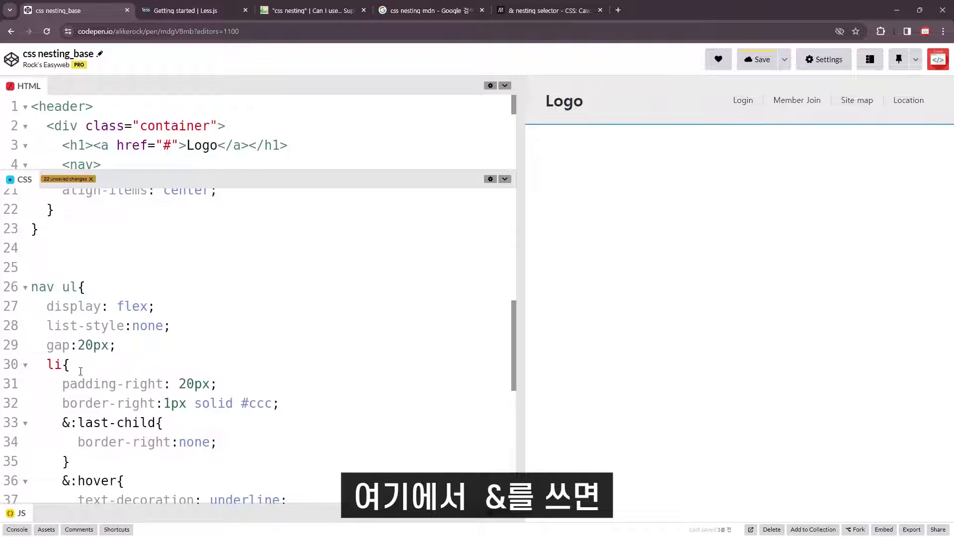
pyautogui.scroll(-3, 81, 371)
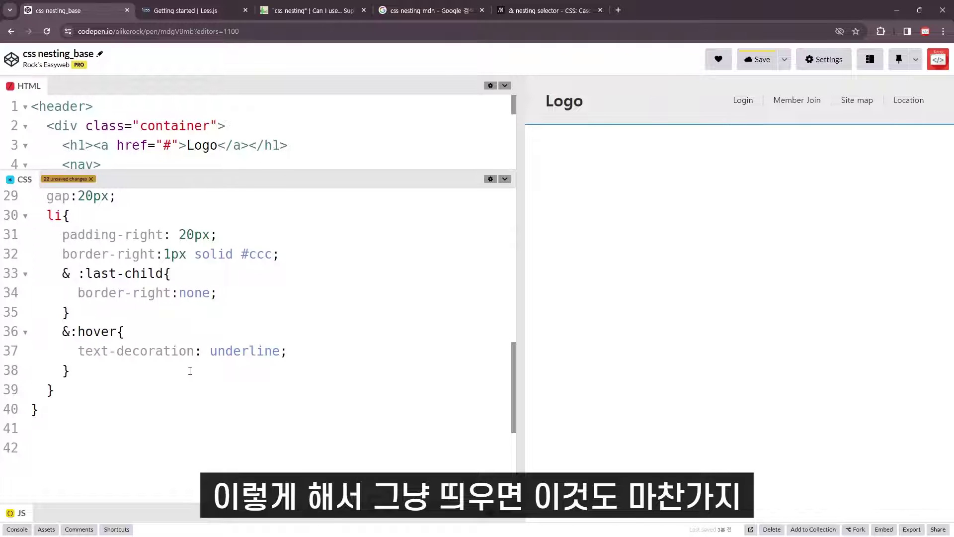
# Join the & to :last-child on line 33, then remove and restore the & to demonstrate
pyautogui.press('BackSpace')
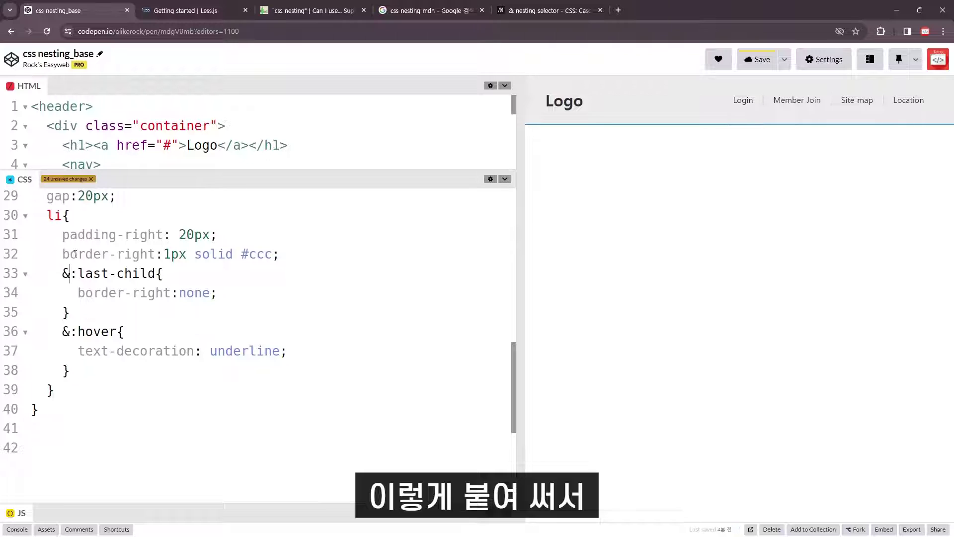
pyautogui.click(60, 216)
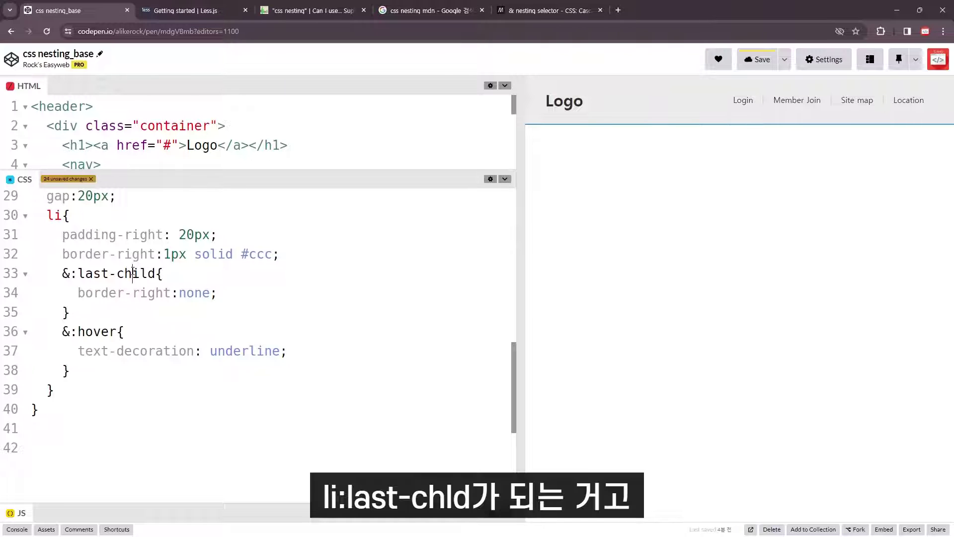
pyautogui.press('Delete')
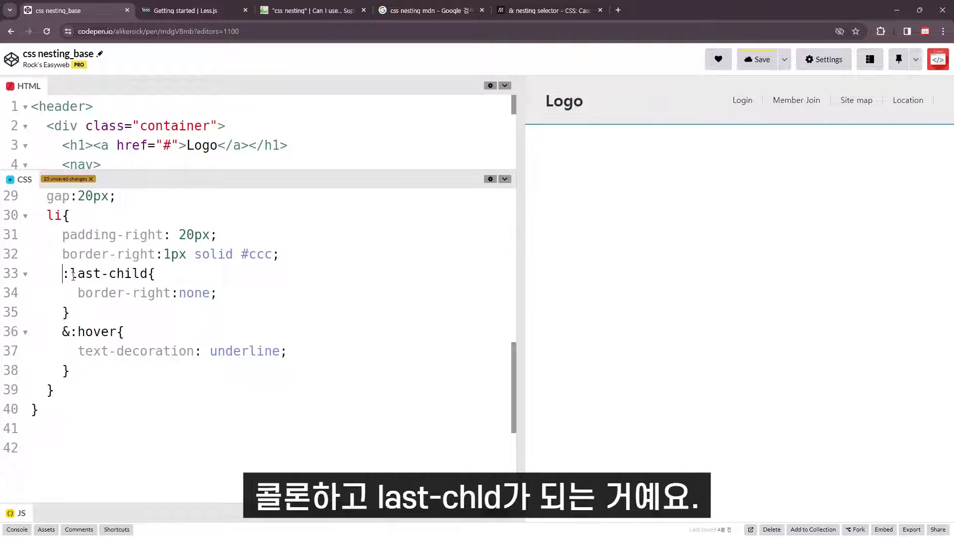
pyautogui.hotkey('ctrl', 'z')
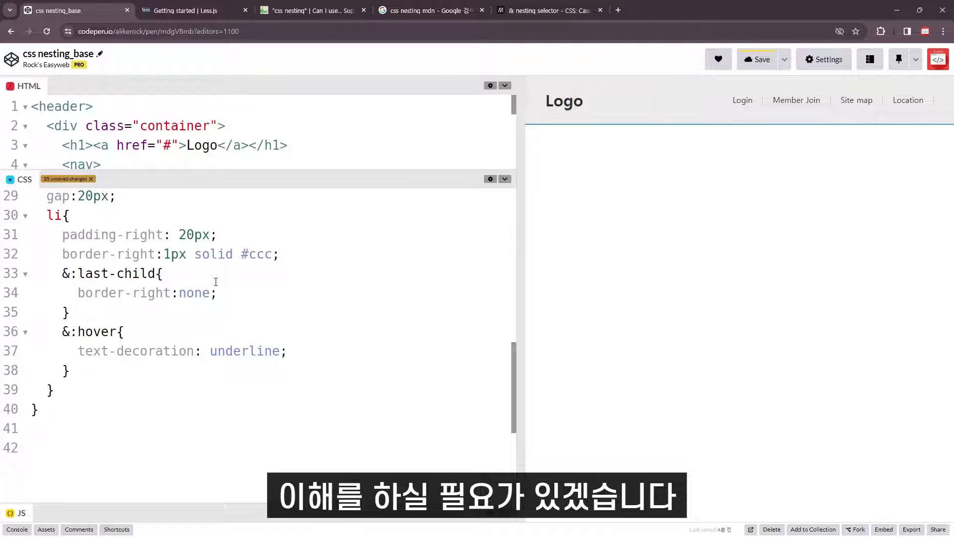
pyautogui.click(215, 282)
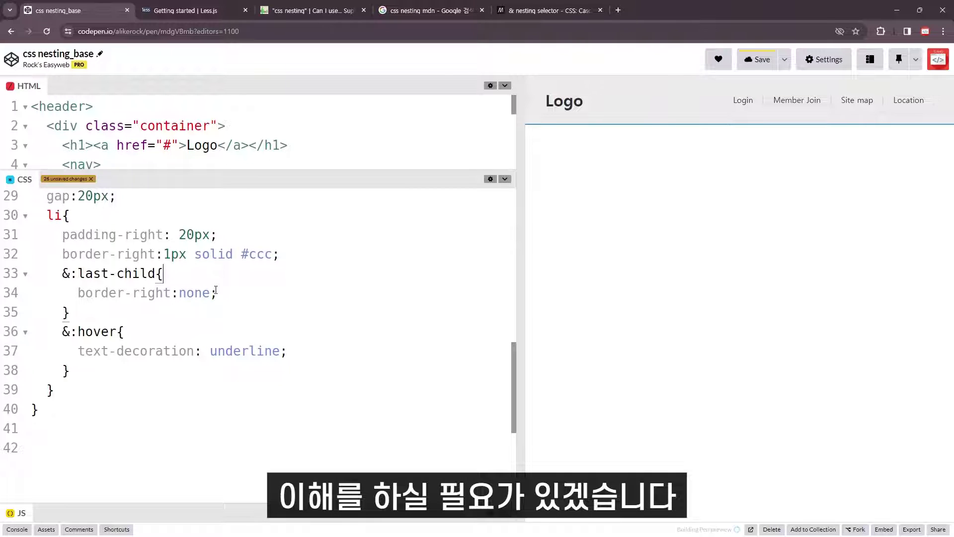
# On MDN's & nesting selector page, highlight the .parent-rule / .child-rule Syntax examples
pyautogui.click(530, 8)
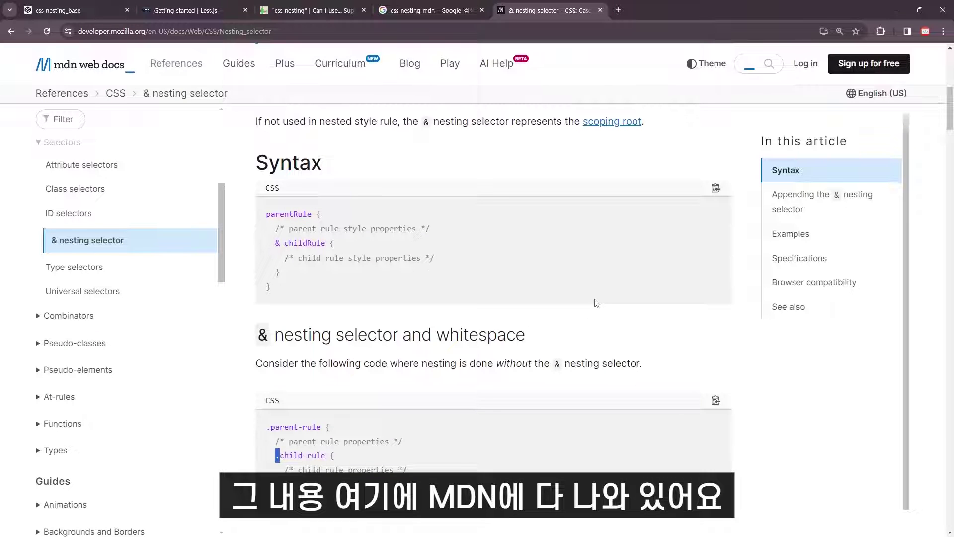
pyautogui.moveTo(275, 243); pyautogui.dragTo(285, 242)
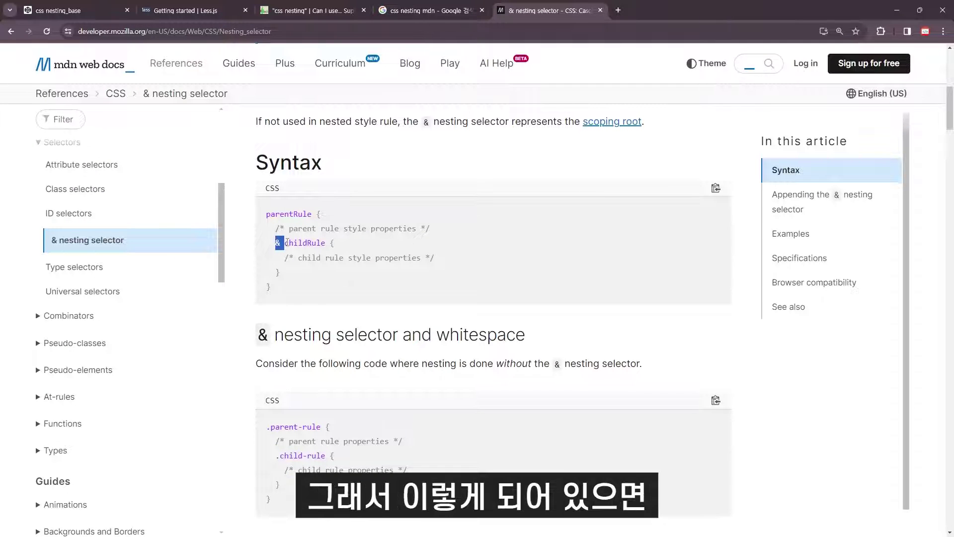
pyautogui.scroll(-3, 373, 328)
pyautogui.scroll(-3, 373, 318)
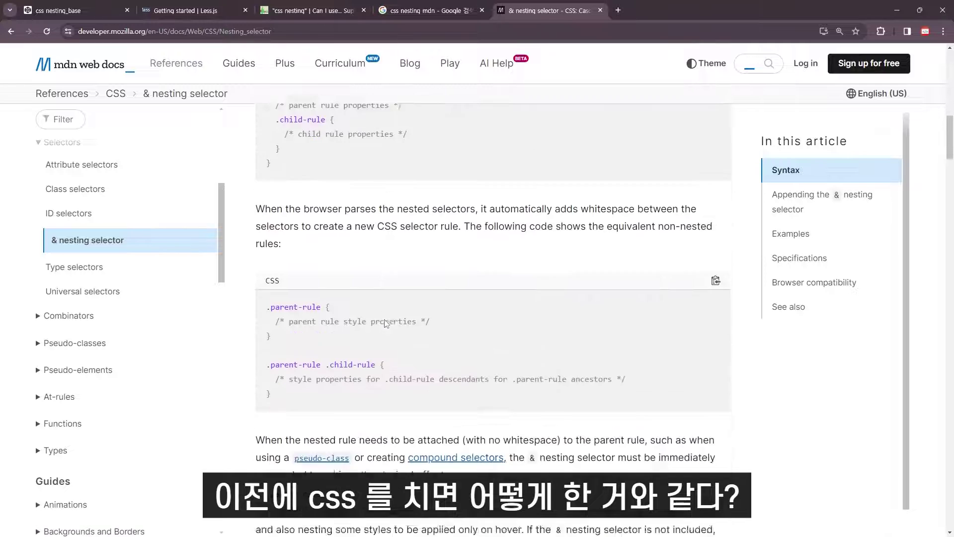
pyautogui.scroll(-2, 373, 315)
pyautogui.moveTo(265, 308); pyautogui.dragTo(627, 321)
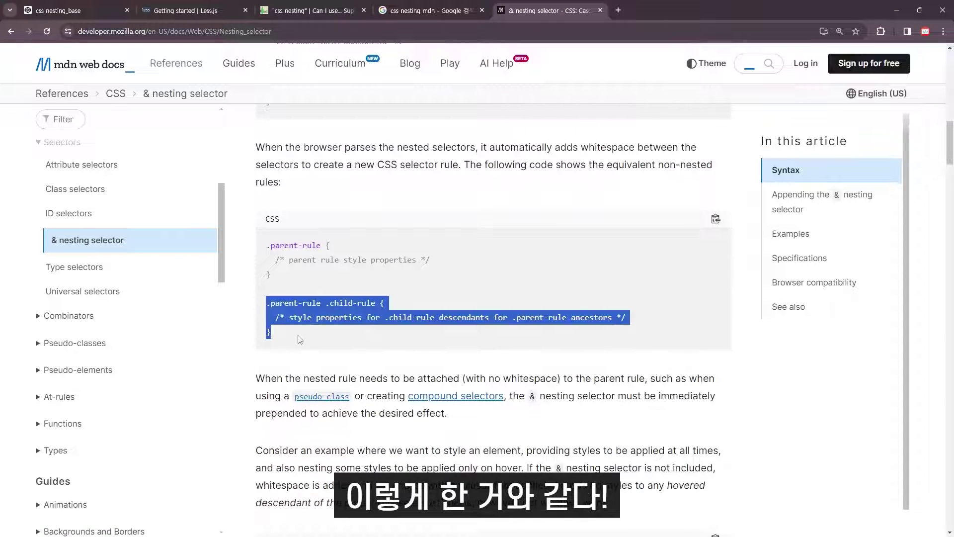
pyautogui.moveTo(272, 276); pyautogui.dragTo(261, 247)
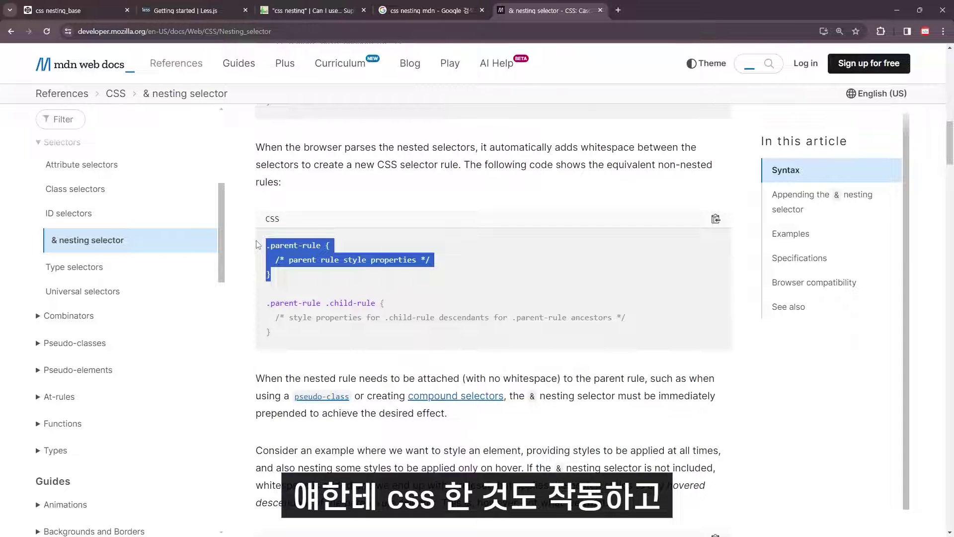
pyautogui.click(321, 303)
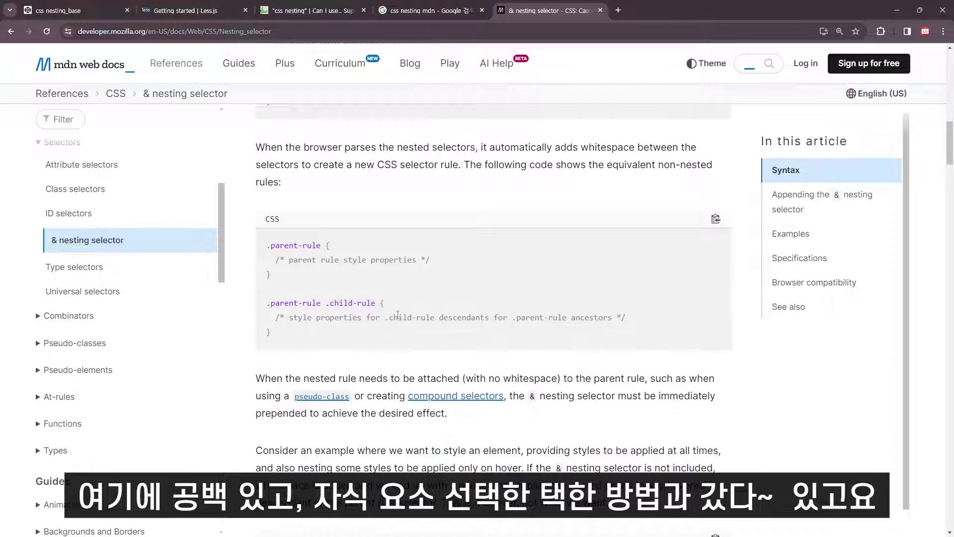
# Scroll to the nested :hover example and select its .parent-rule
pyautogui.scroll(-5, 492, 332)
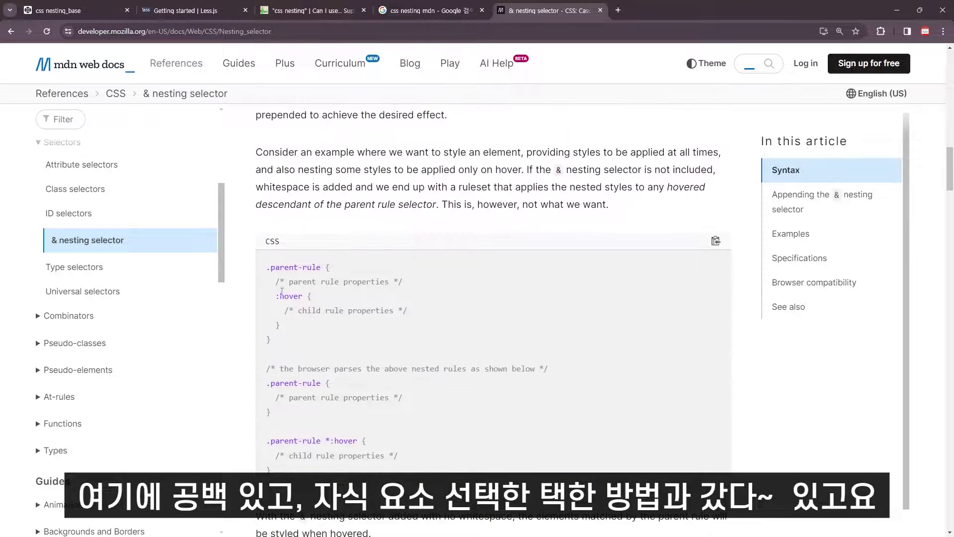
pyautogui.moveTo(333, 269); pyautogui.dragTo(253, 268)
pyautogui.doubleClick(299, 298)
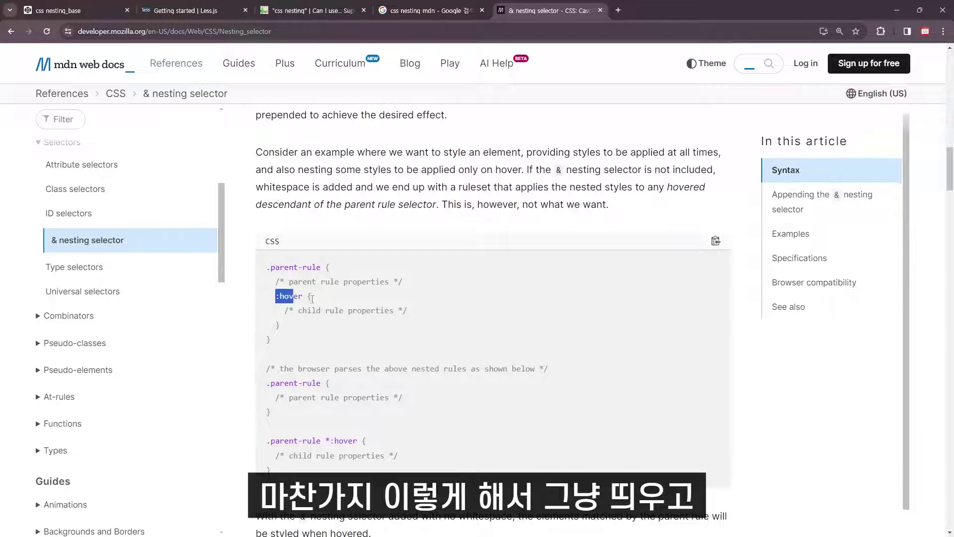
pyautogui.moveTo(322, 267); pyautogui.dragTo(254, 269)
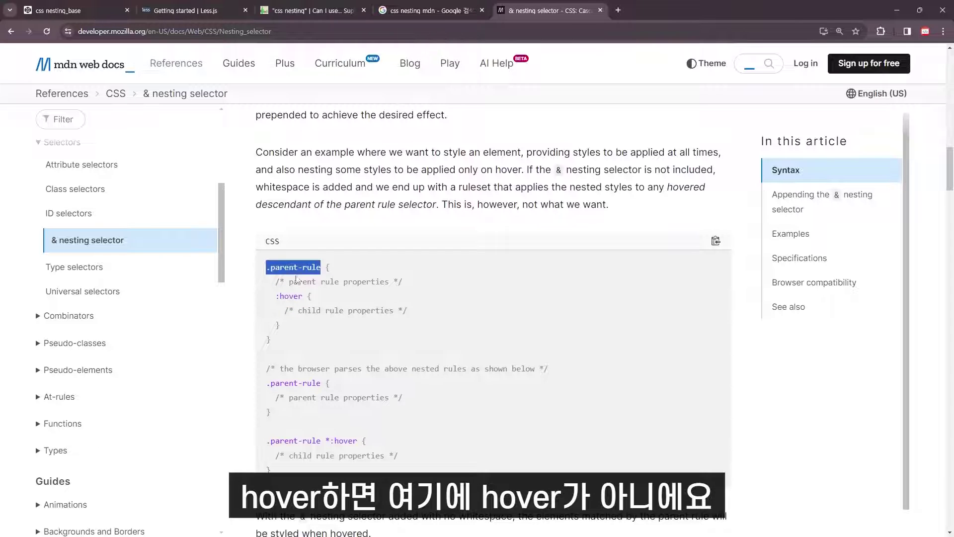
# Replace the Notepad text with '.parent-rule *:hover'
pyautogui.hotkey('ctrl', 'c')
pyautogui.hotkey('alt', 'Tab')
pyautogui.hotkey('ctrl', 'a')
pyautogui.hotkey('ctrl', 'v')
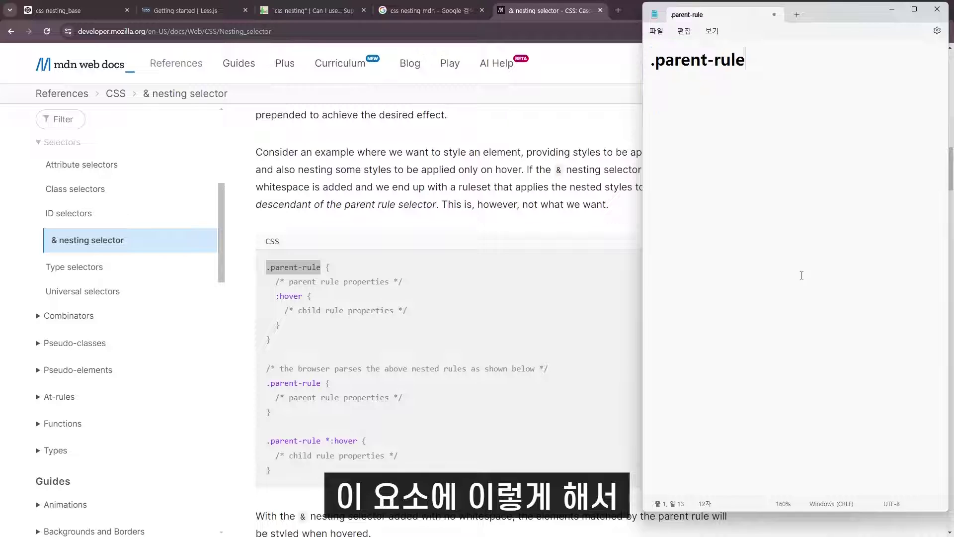
pyautogui.write(':hov')
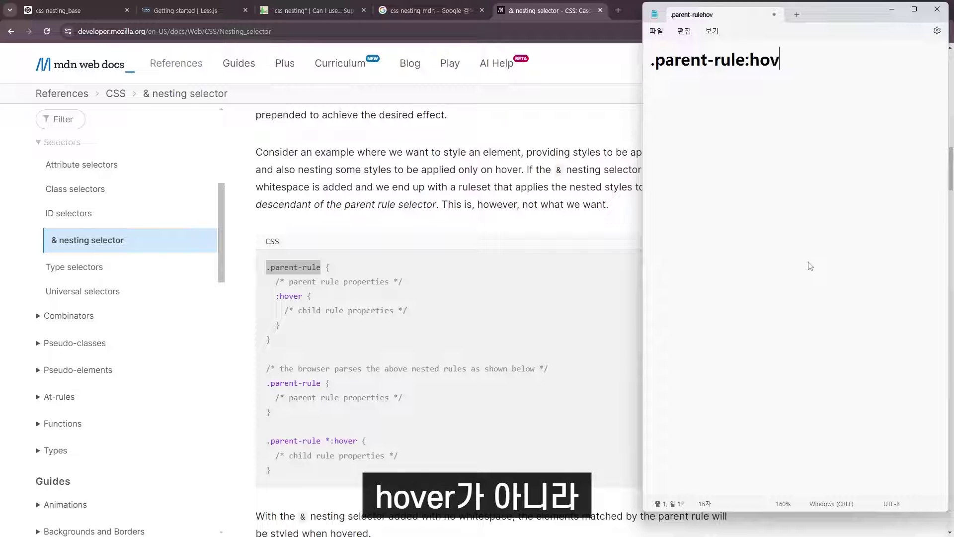
pyautogui.write('er')
pyautogui.press('Left')
pyautogui.press('Left')
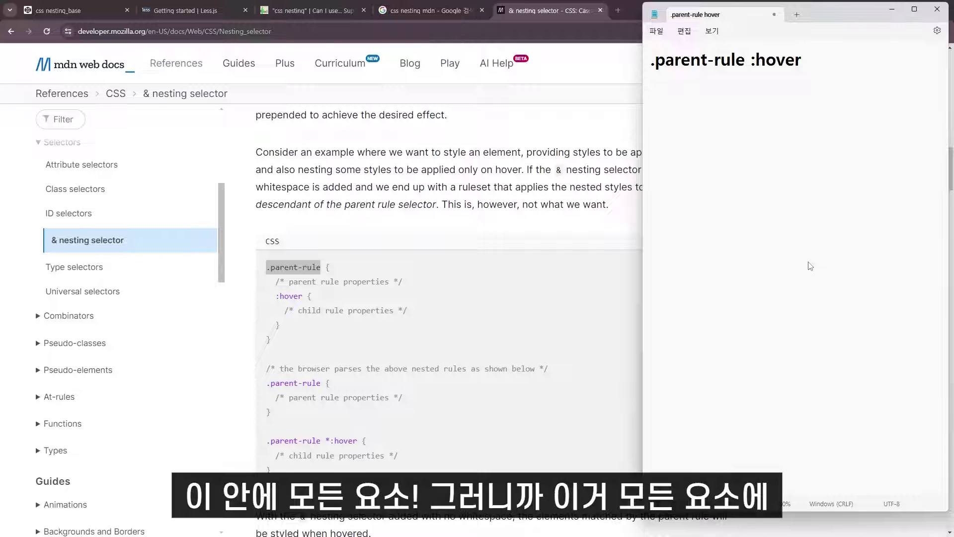
pyautogui.write('*')
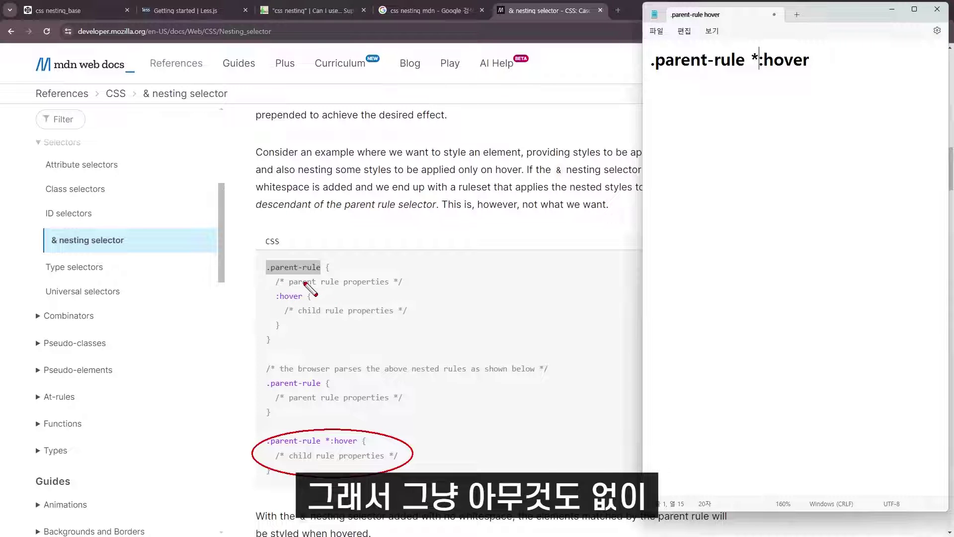
# Circle the nested :hover on MDN and the space before *:hover in the note
pyautogui.moveTo(305, 288); pyautogui.dragTo(307, 301)
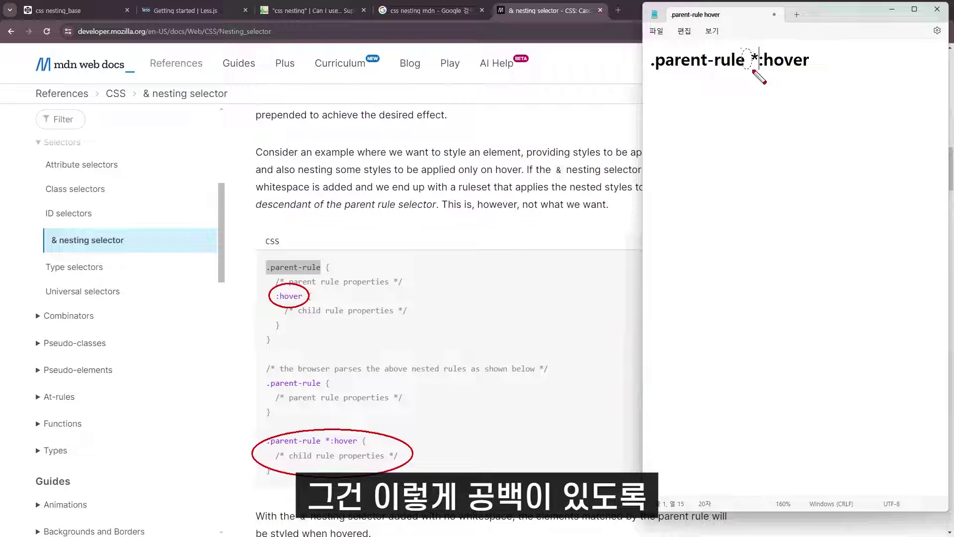
pyautogui.moveTo(753, 71); pyautogui.dragTo(751, 70)
pyautogui.press('Escape')
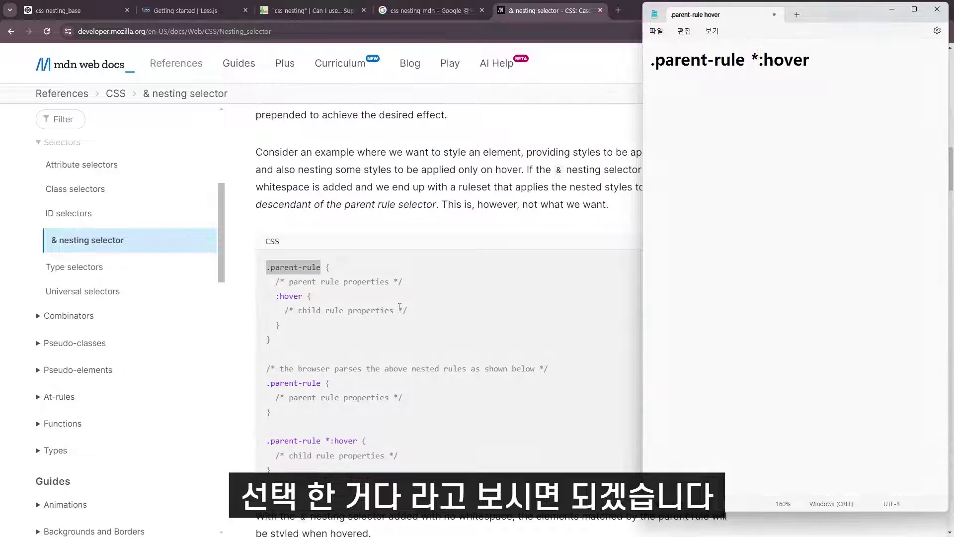
pyautogui.scroll(-2, 399, 306)
# Zoom MDN in and highlight the &:hover example compiled to .parent-rule:hover
pyautogui.scroll(-3, 400, 306)
pyautogui.click(278, 327)
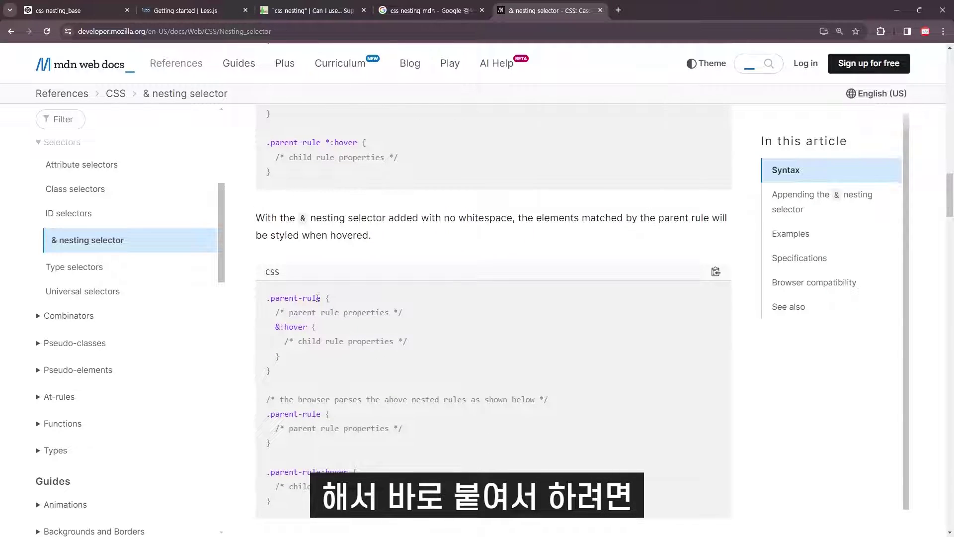
pyautogui.moveTo(275, 327); pyautogui.dragTo(283, 327)
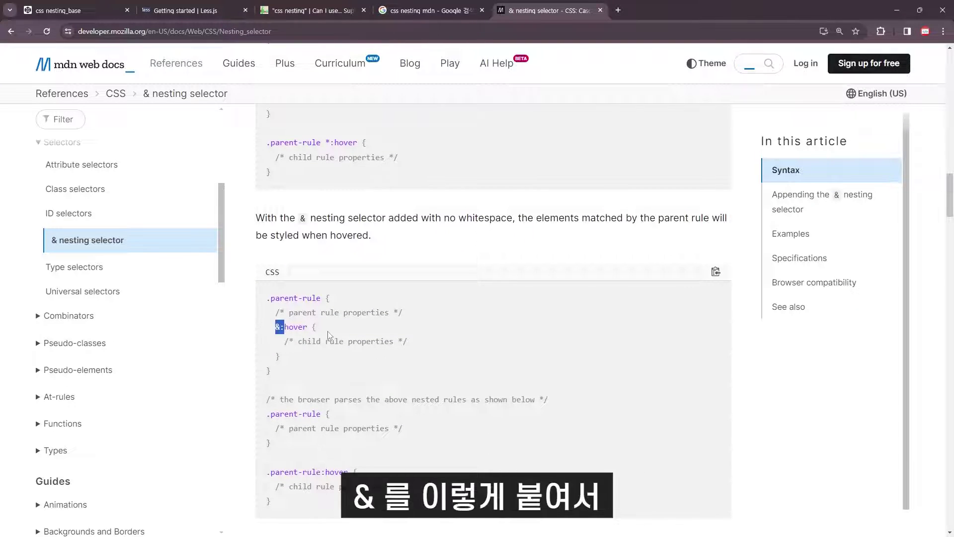
pyautogui.hotkey('ctrl', '+')
pyautogui.scroll(-2, 329, 332)
pyautogui.scroll(-2, 327, 332)
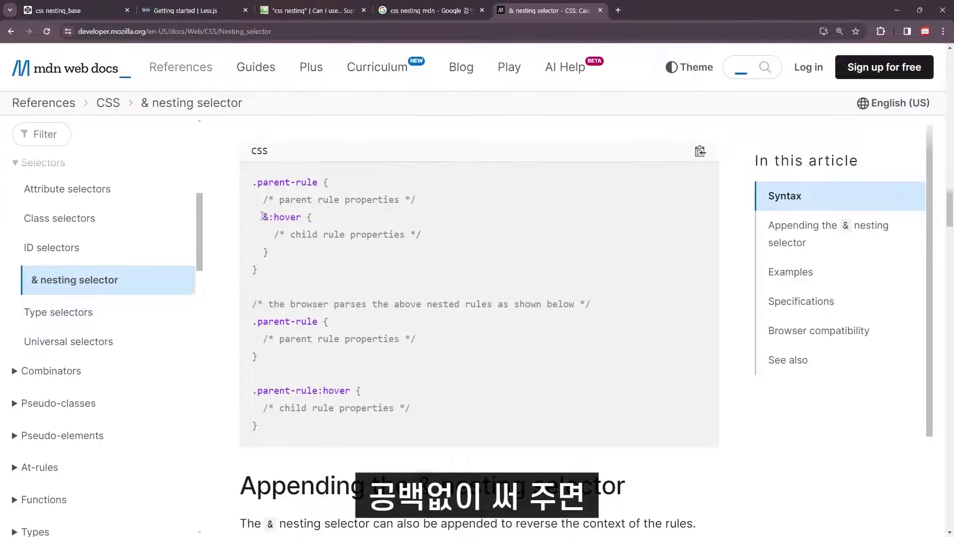
pyautogui.moveTo(263, 217); pyautogui.dragTo(305, 219)
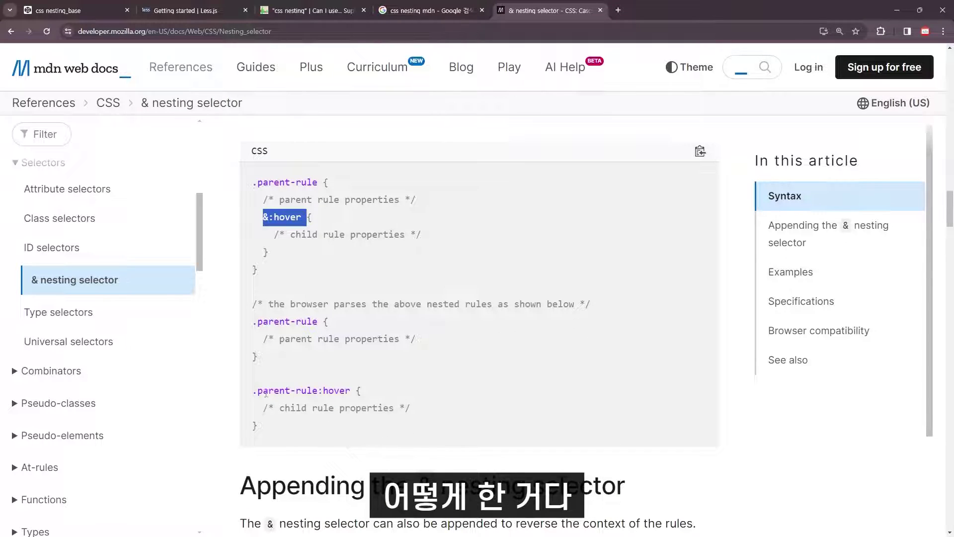
pyautogui.moveTo(253, 390); pyautogui.dragTo(368, 395)
pyautogui.click(314, 390)
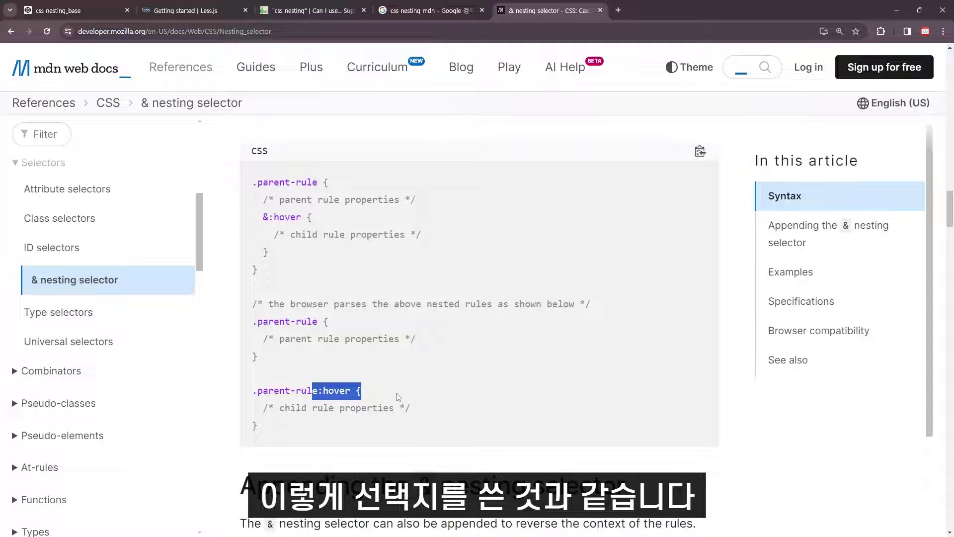
pyautogui.scroll(-2, 401, 395)
pyautogui.scroll(-2, 367, 326)
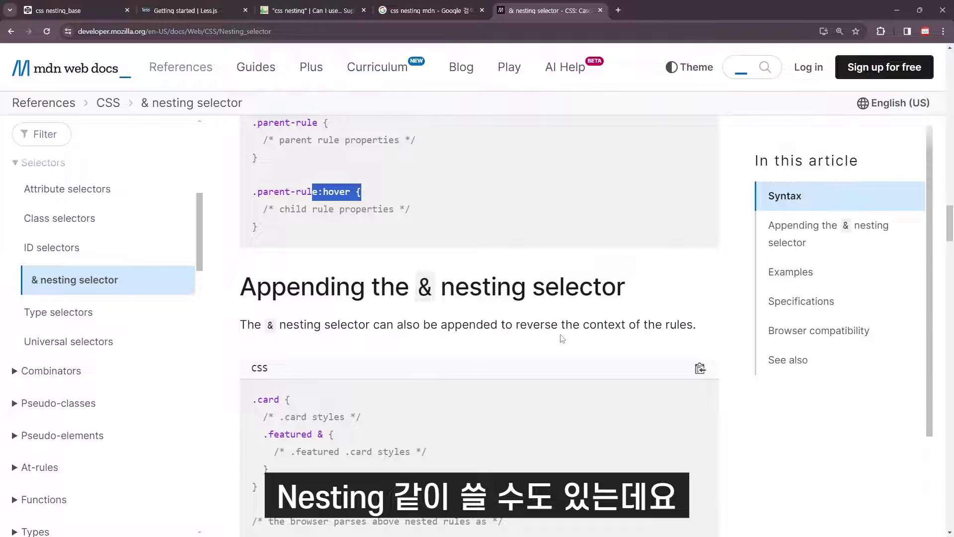
# Scroll to the 'Appending the & nesting selector' example and circle .card and .featured
pyautogui.scroll(-3, 430, 320)
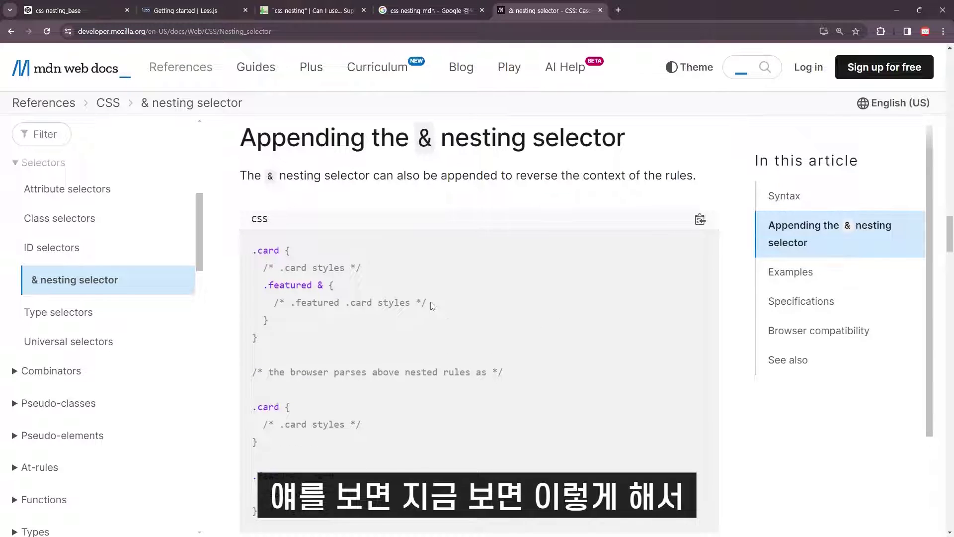
pyautogui.moveTo(278, 238); pyautogui.dragTo(289, 248)
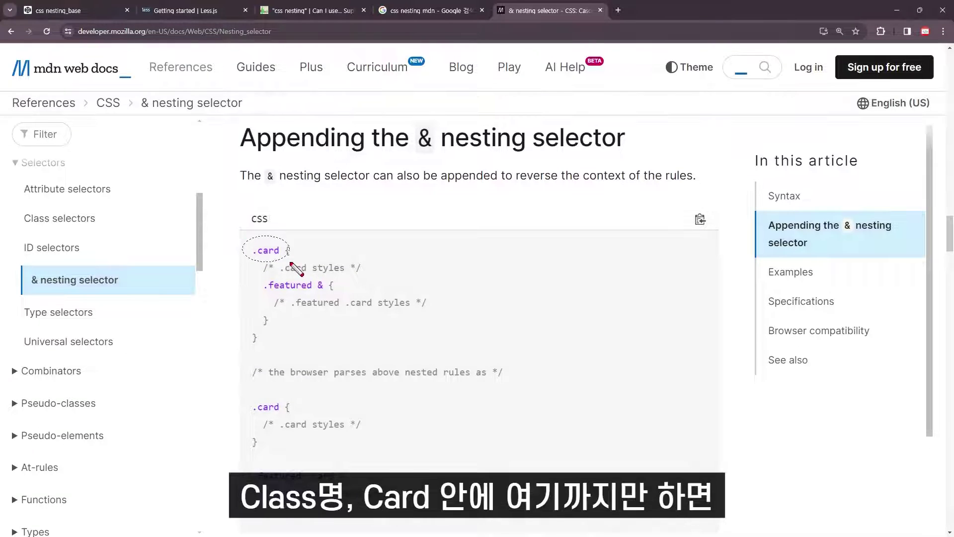
pyautogui.moveTo(268, 286); pyautogui.dragTo(316, 295)
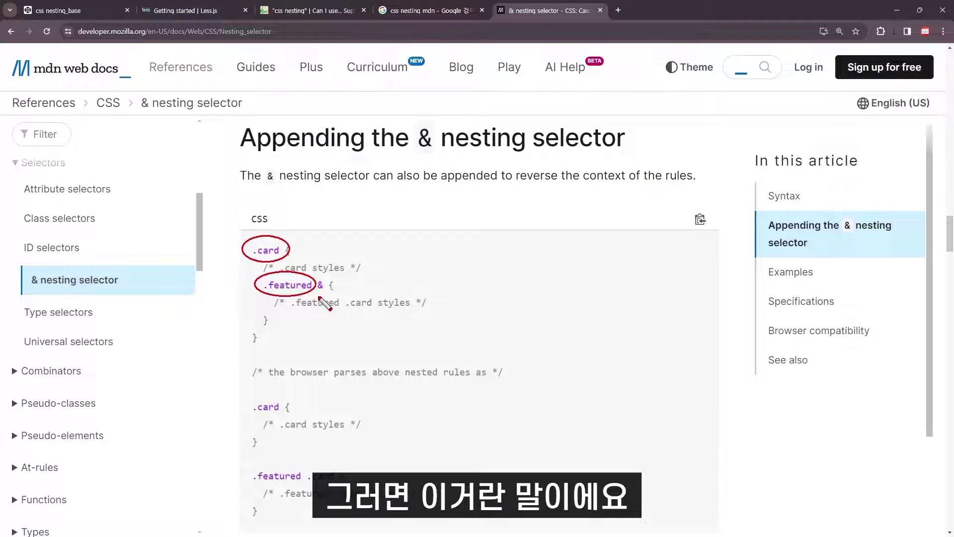
pyautogui.press('Escape')
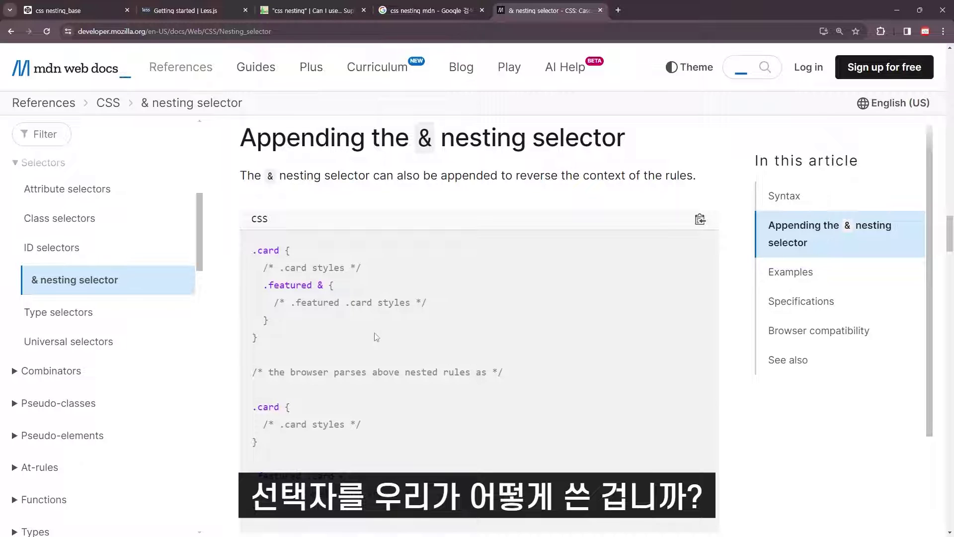
# Select the & after .featured and bring Notepad to the front
pyautogui.moveTo(298, 341); pyautogui.dragTo(245, 254)
pyautogui.click(246, 254)
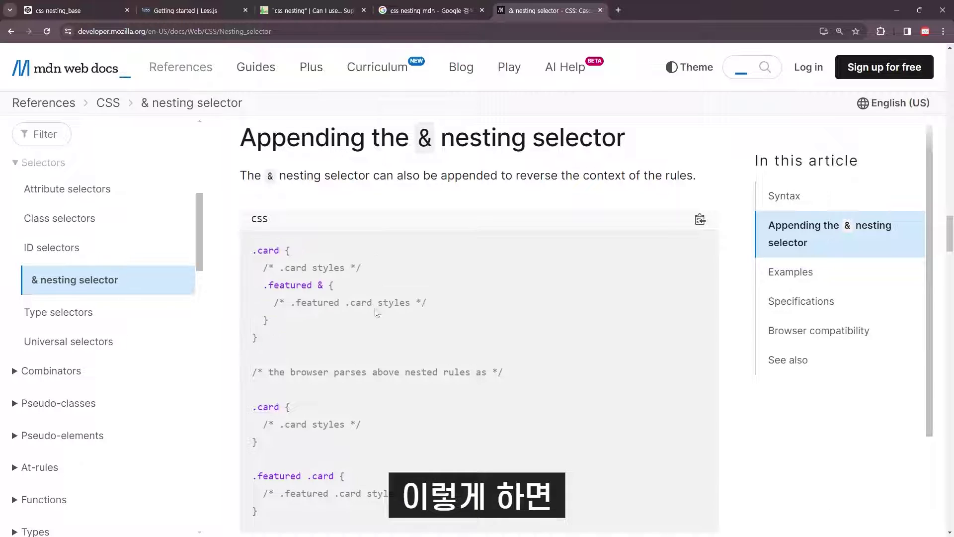
pyautogui.doubleClick(319, 285)
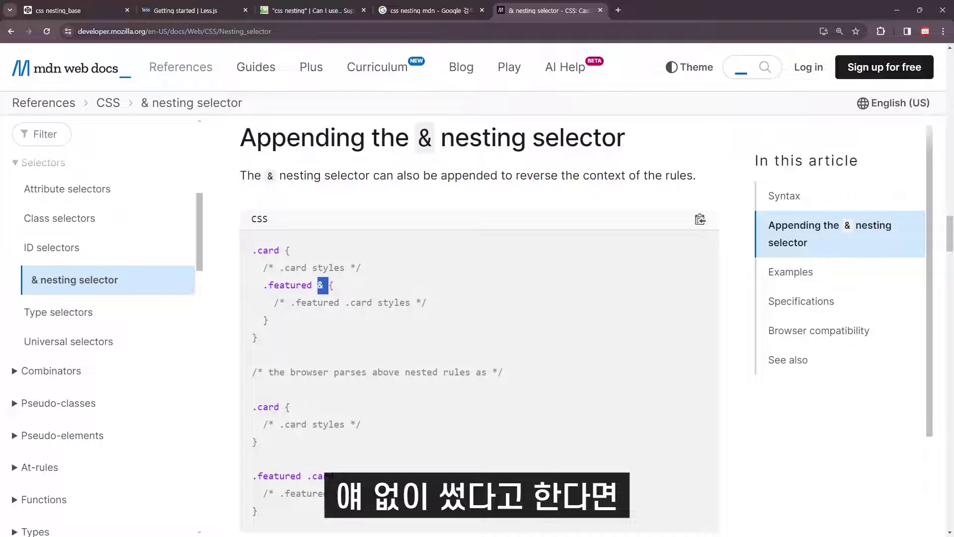
pyautogui.hotkey('alt', 'Tab')
# Type '.card .featured' on the new Notepad line, fixing the typos
pyautogui.write('.car ')
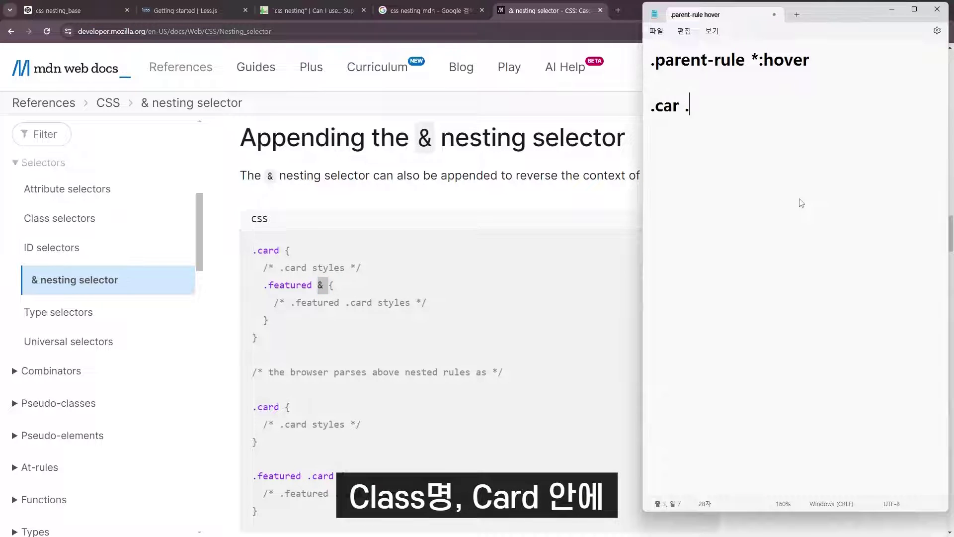
pyautogui.write(' d .fe')
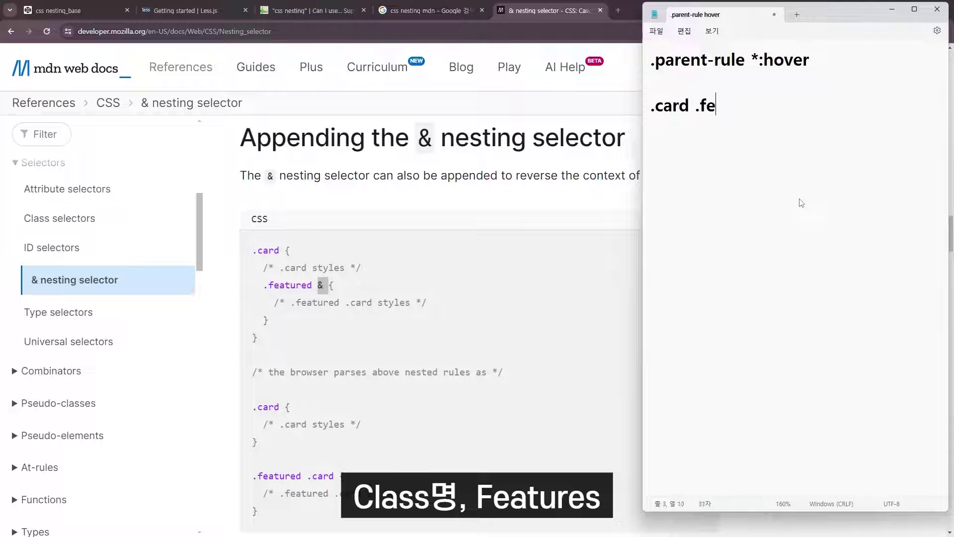
pyautogui.write('atru')
pyautogui.press('BackSpace')
pyautogui.press('BackSpace')
pyautogui.write('ur')
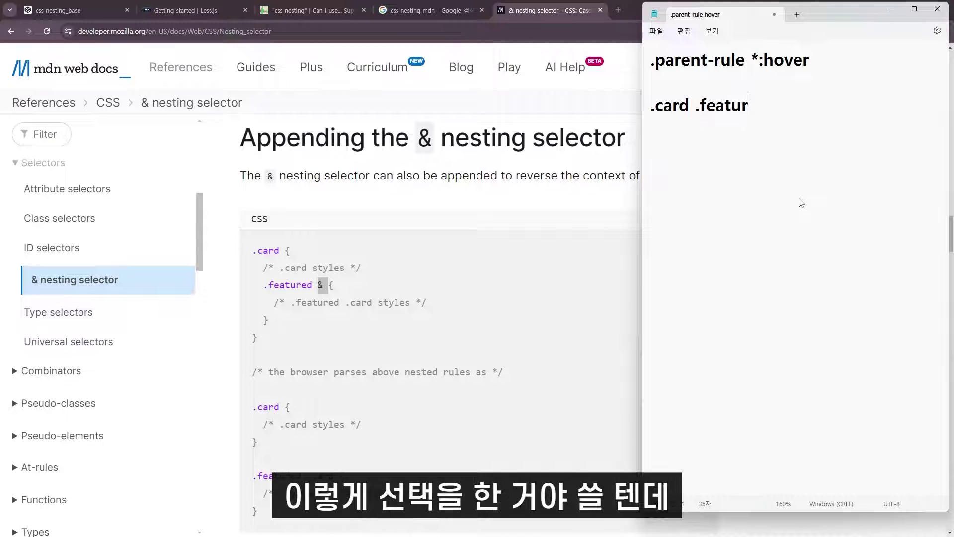
pyautogui.write('ed')
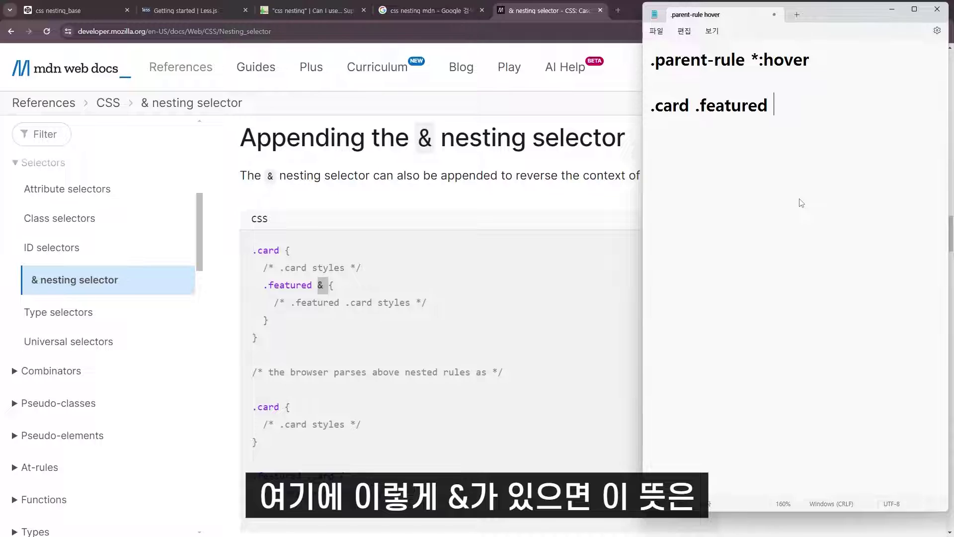
pyautogui.write('&')
pyautogui.press('BackSpace')
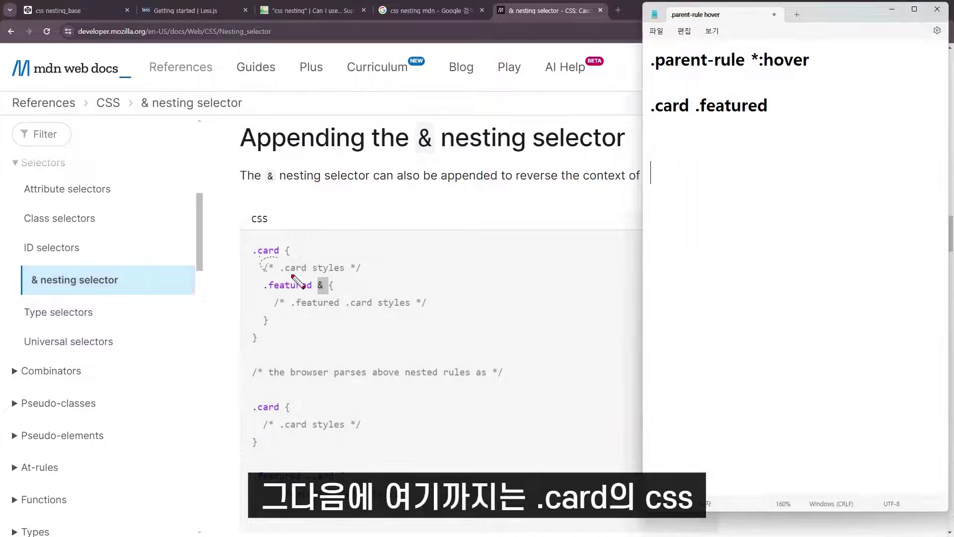
# Circle the .card example code and its parsed .featured .card output, closing Notepad
pyautogui.moveTo(297, 282); pyautogui.dragTo(380, 284)
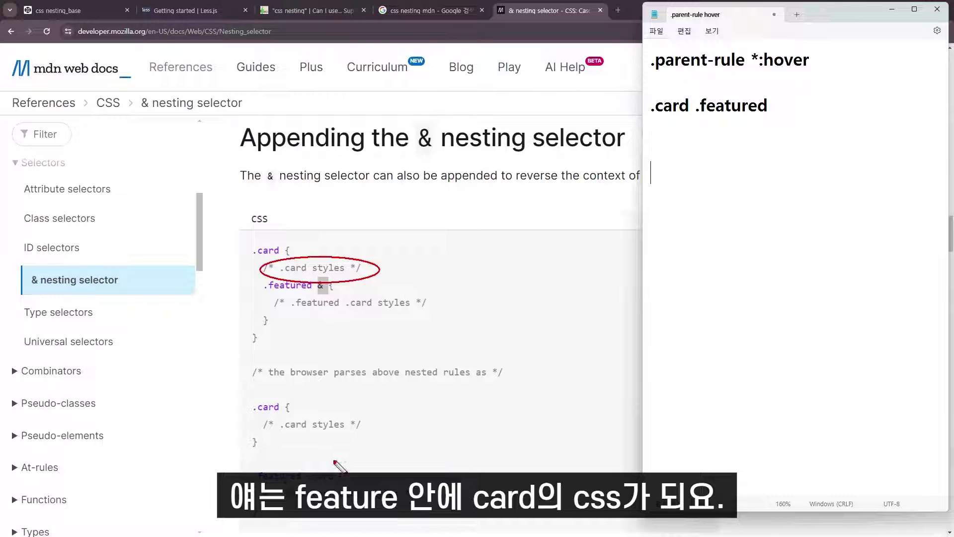
pyautogui.moveTo(256, 464); pyautogui.dragTo(360, 485)
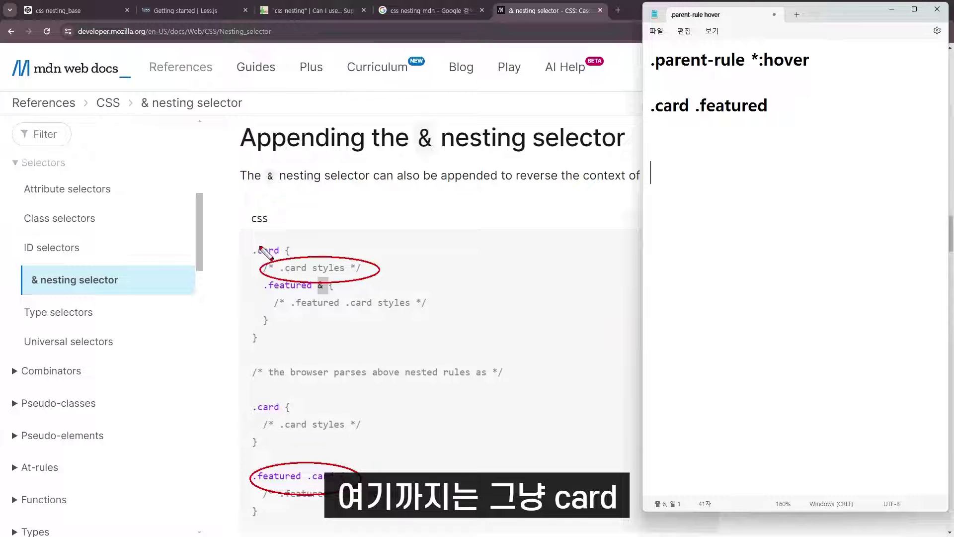
pyautogui.moveTo(272, 239); pyautogui.dragTo(296, 260)
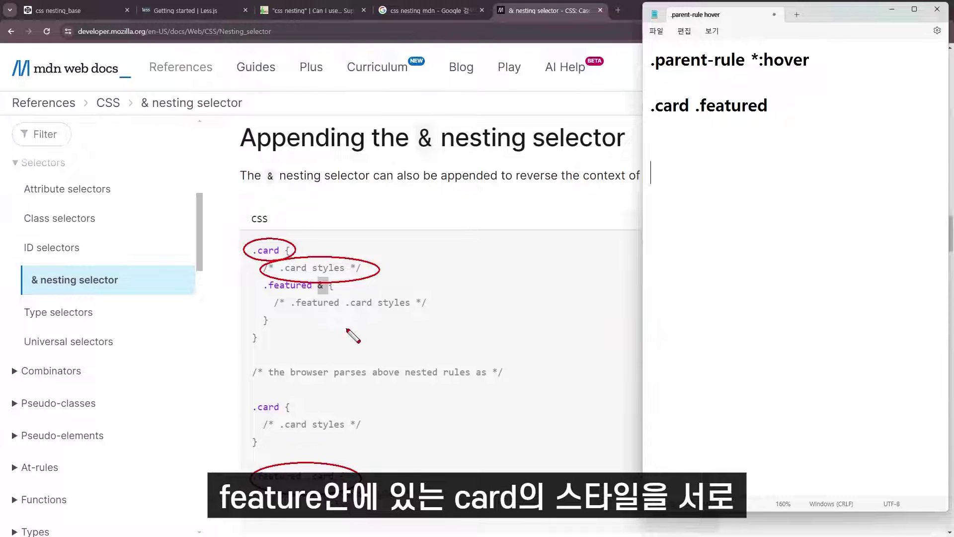
pyautogui.moveTo(221, 219)
pyautogui.mouseDown()
pyautogui.moveTo(433, 372)
pyautogui.moveTo(426, 366)
pyautogui.mouseUp()
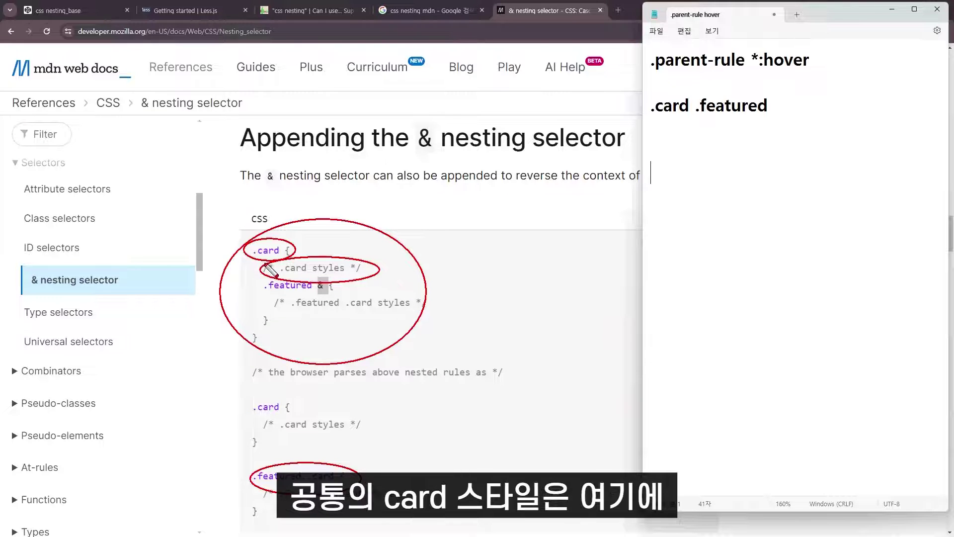
pyautogui.moveTo(268, 263); pyautogui.dragTo(305, 281)
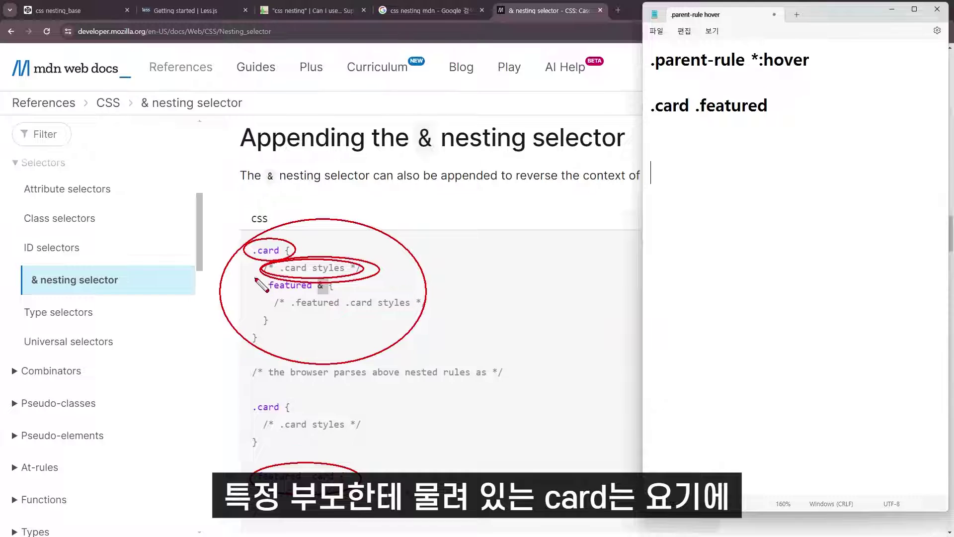
pyautogui.press('Escape')
pyautogui.click(329, 288)
pyautogui.moveTo(257, 276); pyautogui.dragTo(298, 332)
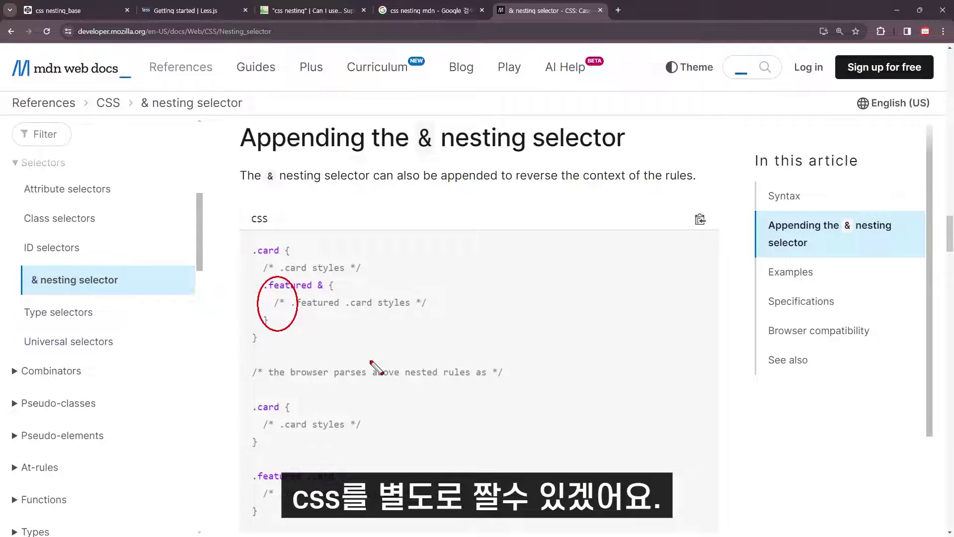
# Select the & after .featured and the parsed '.card .card .card' output
pyautogui.press('Escape')
pyautogui.moveTo(312, 285); pyautogui.dragTo(330, 286)
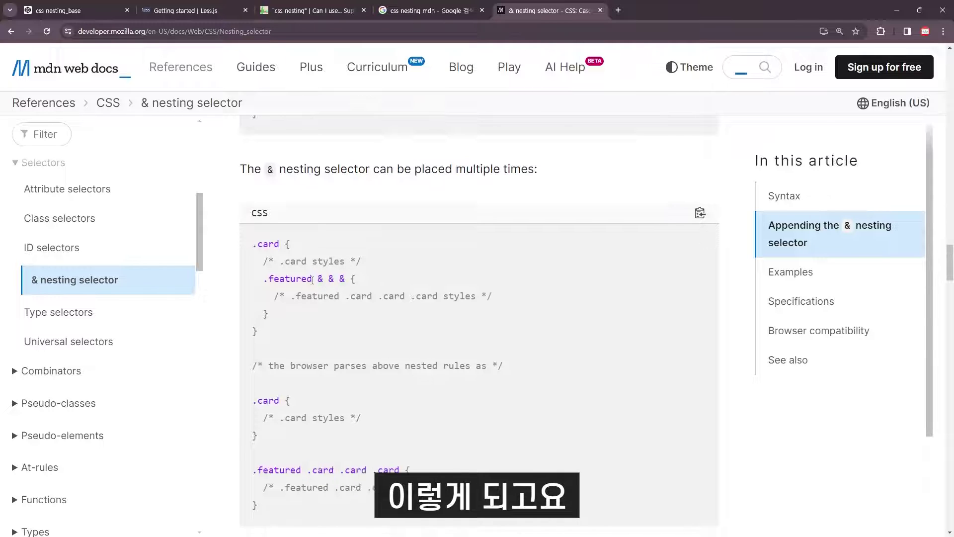
pyautogui.scroll(-5, 404, 347)
pyautogui.moveTo(295, 469); pyautogui.dragTo(403, 469)
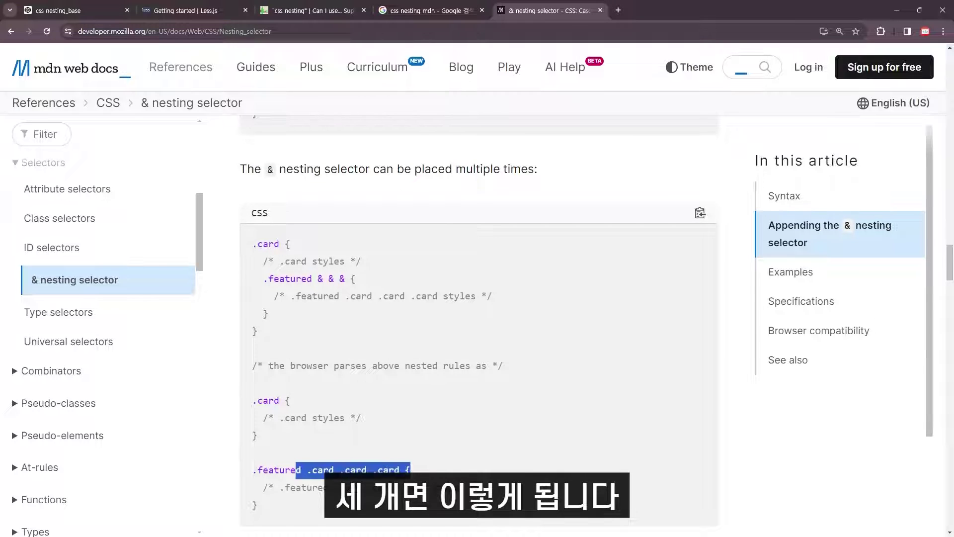
pyautogui.click(318, 469)
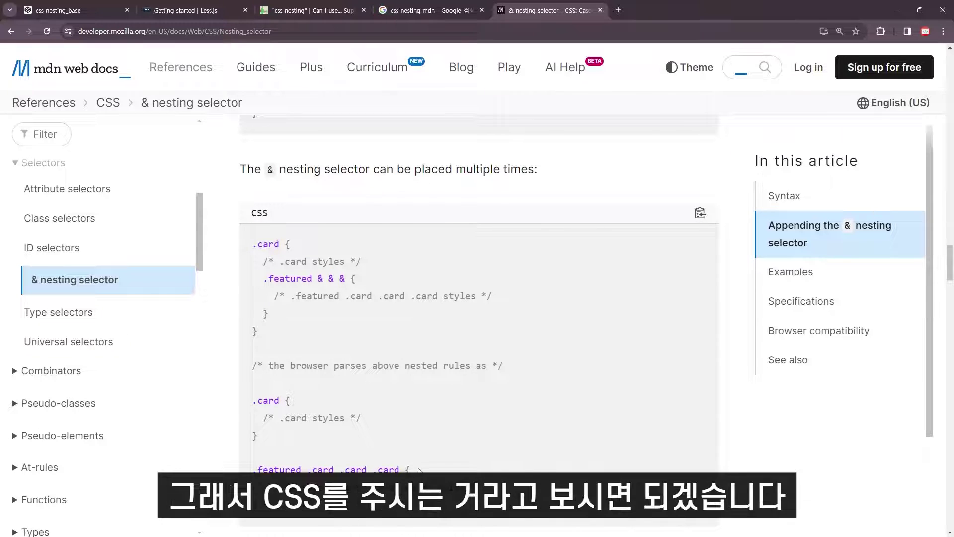
# Scroll down to the Examples section's .example CSS code block
pyautogui.scroll(-3, 452, 447)
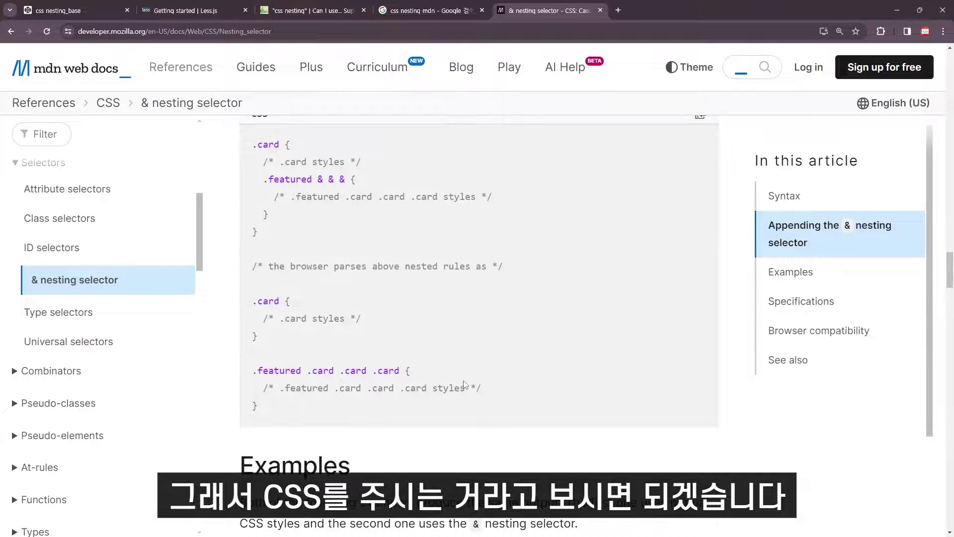
pyautogui.scroll(-3, 467, 385)
pyautogui.scroll(-4, 497, 366)
pyautogui.scroll(-3, 514, 355)
# Scroll MDN's Examples down to the nested .example CSS with '& > a' and '&:hover, &:focus', and its Result preview
pyautogui.scroll(-3, 515, 356)
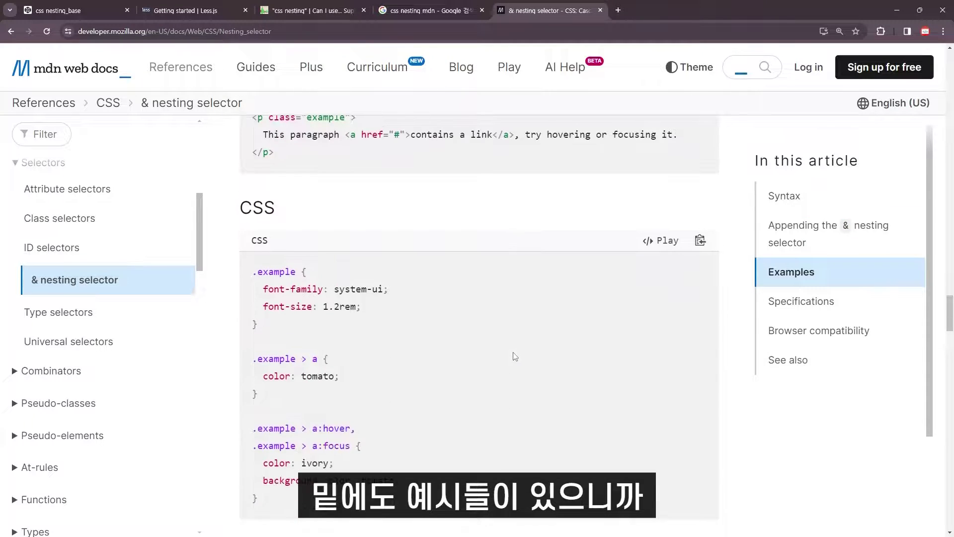
pyautogui.scroll(-1, 515, 356)
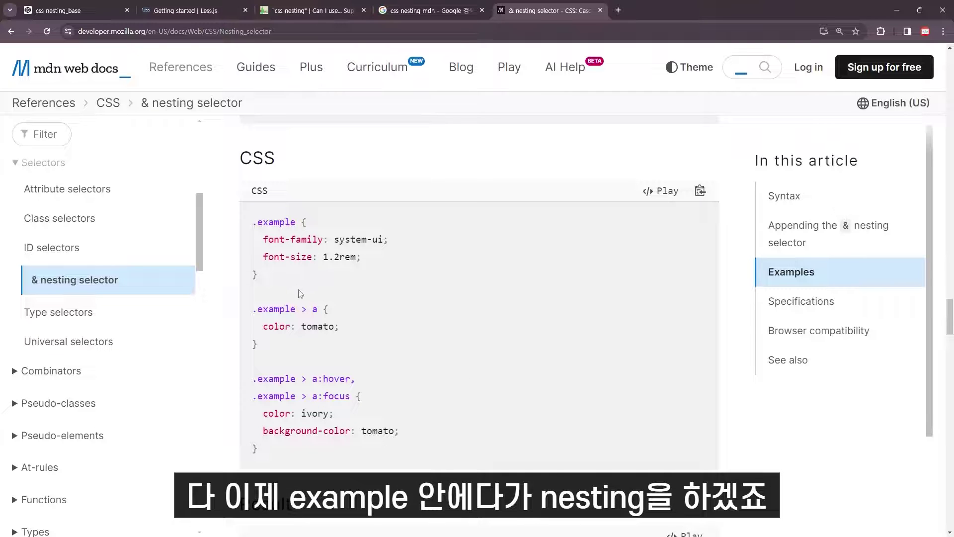
pyautogui.moveTo(300, 293); pyautogui.dragTo(254, 226)
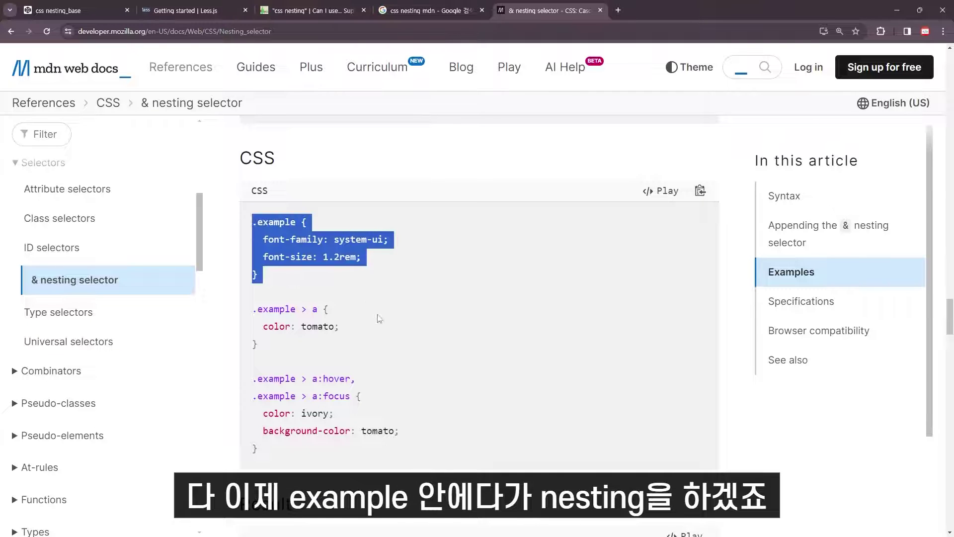
pyautogui.scroll(-5, 466, 361)
pyautogui.scroll(-3, 466, 361)
pyautogui.scroll(-3, 390, 319)
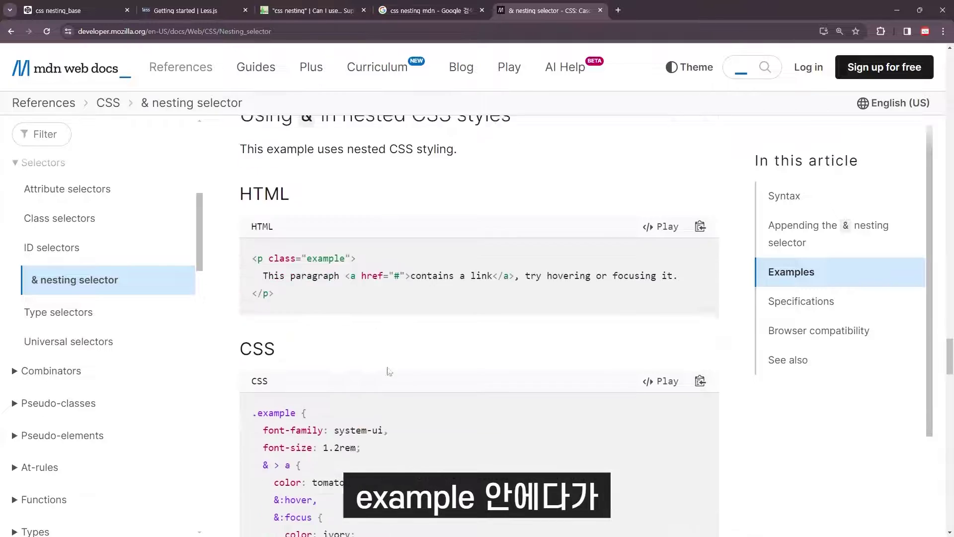
pyautogui.scroll(-3, 390, 319)
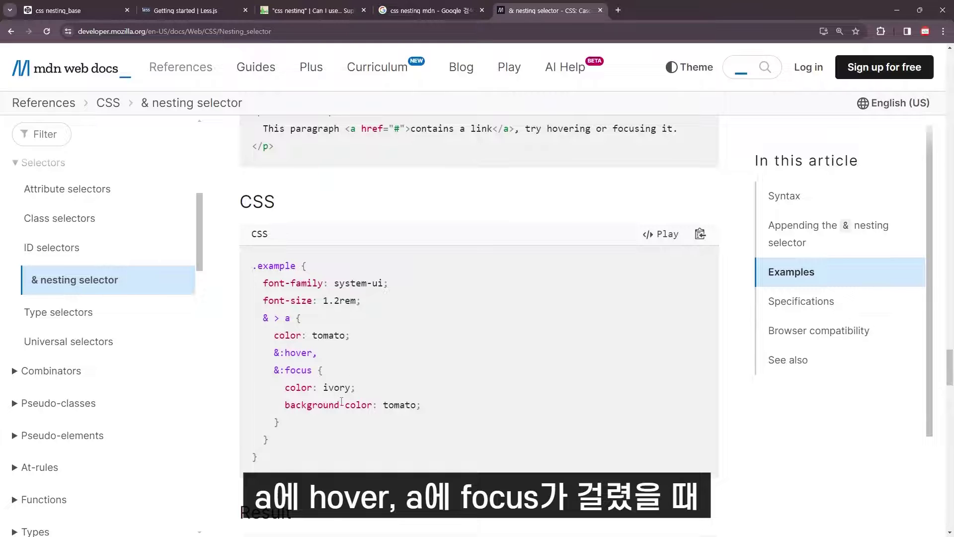
pyautogui.scroll(-3, 596, 420)
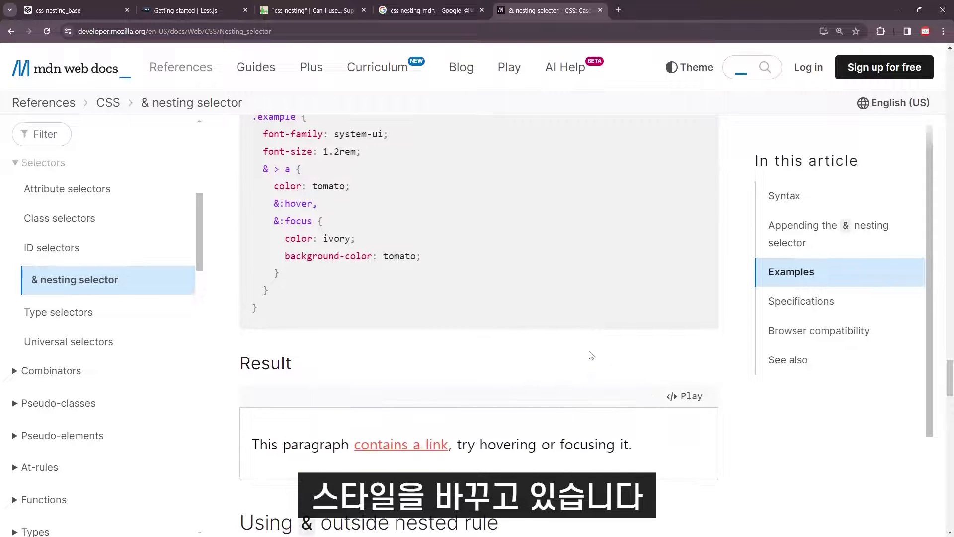